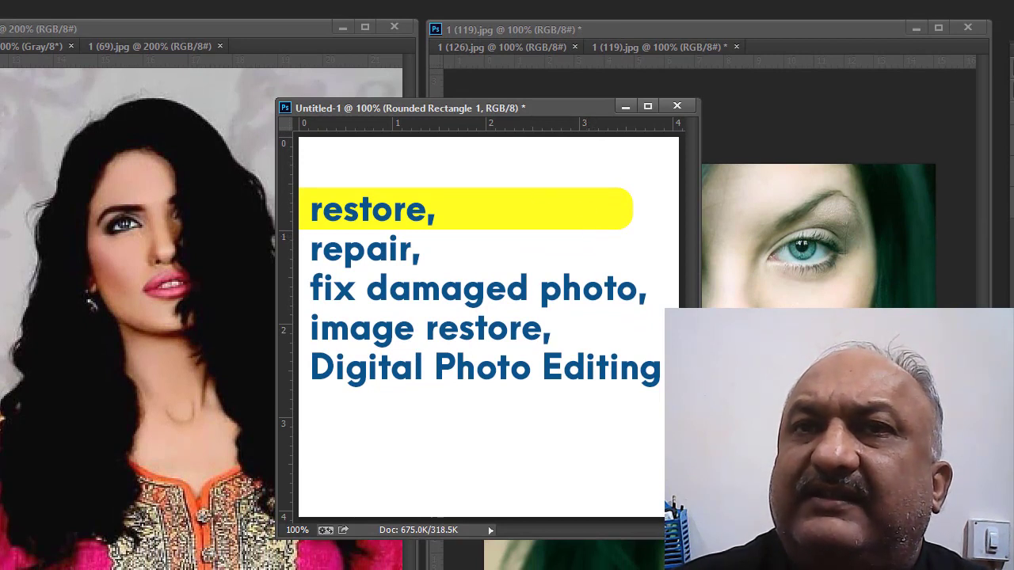
Move the yellow highlight bar down the service list to "fix damaged photo," and on to "Digital Photo Editing".
left_click_drag(607, 199, 622, 285)
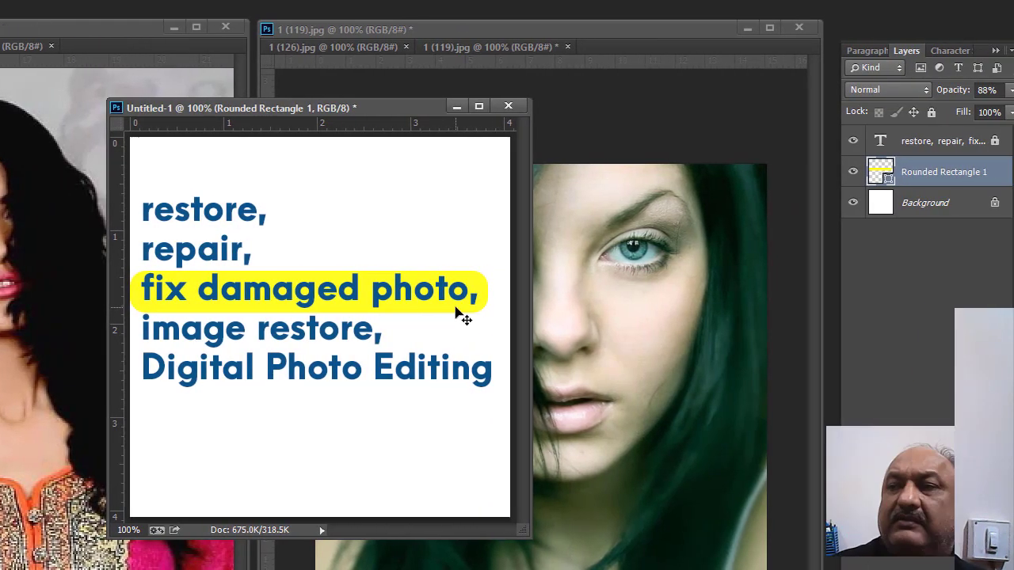
left_click_drag(458, 310, 471, 385)
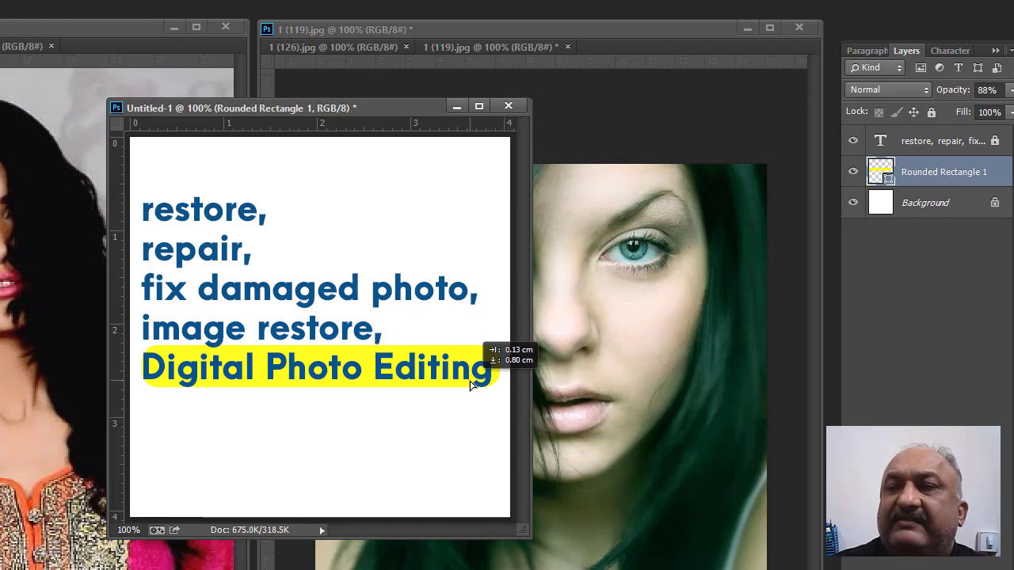
left_click_drag(471, 385, 469, 396)
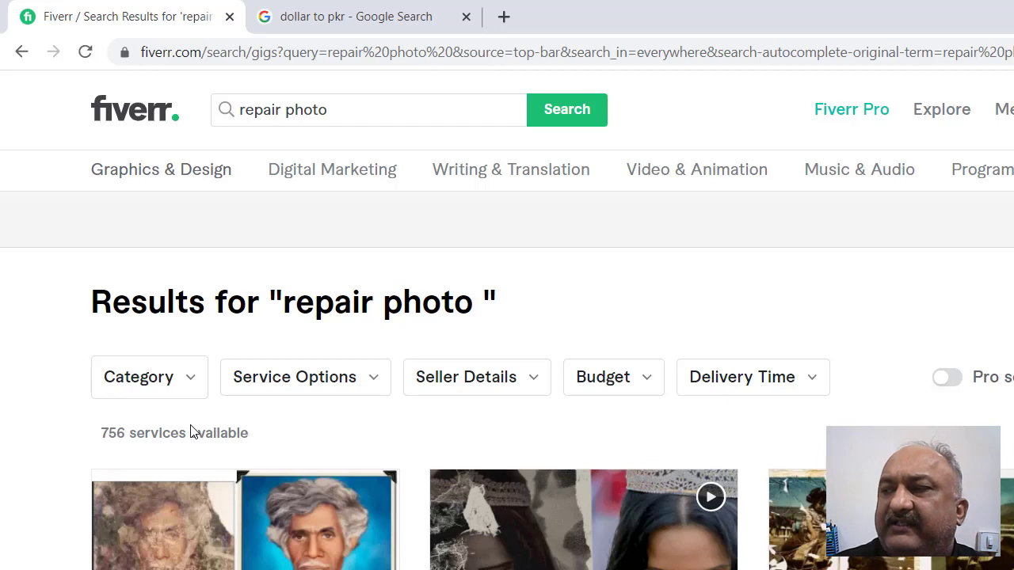
Examine the photo repair gigs in the Fiverr search results in Chrome, including their titles, ratings and starting prices.
scroll(230, 420, "down", 1)
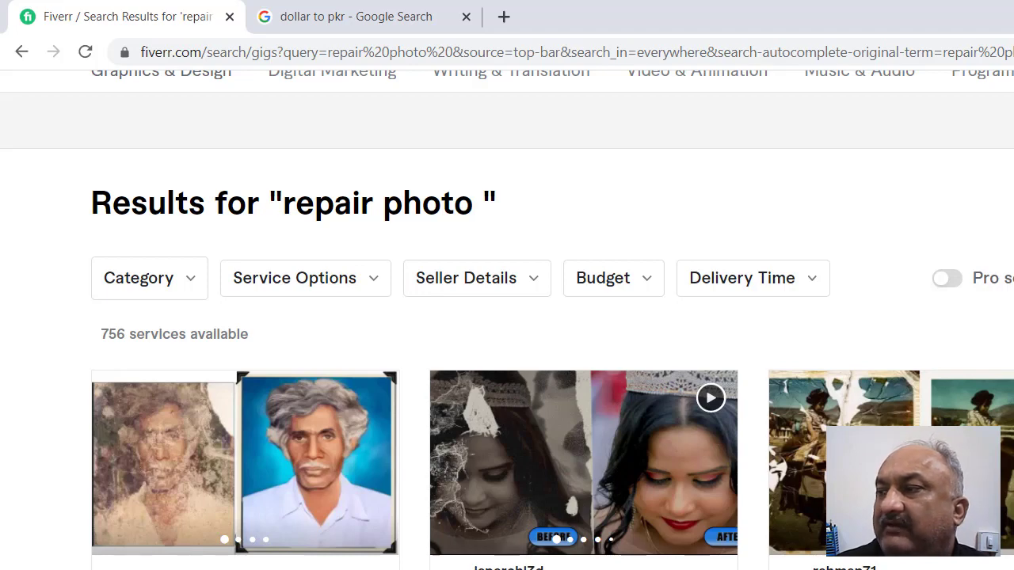
scroll(736, 147, "down", 2)
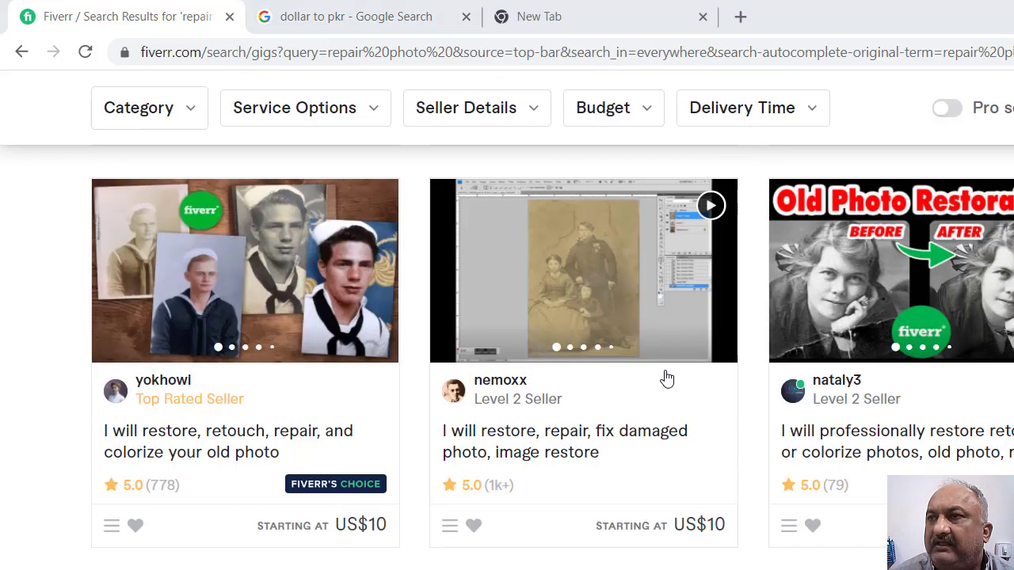
scroll(626, 393, "down", 8)
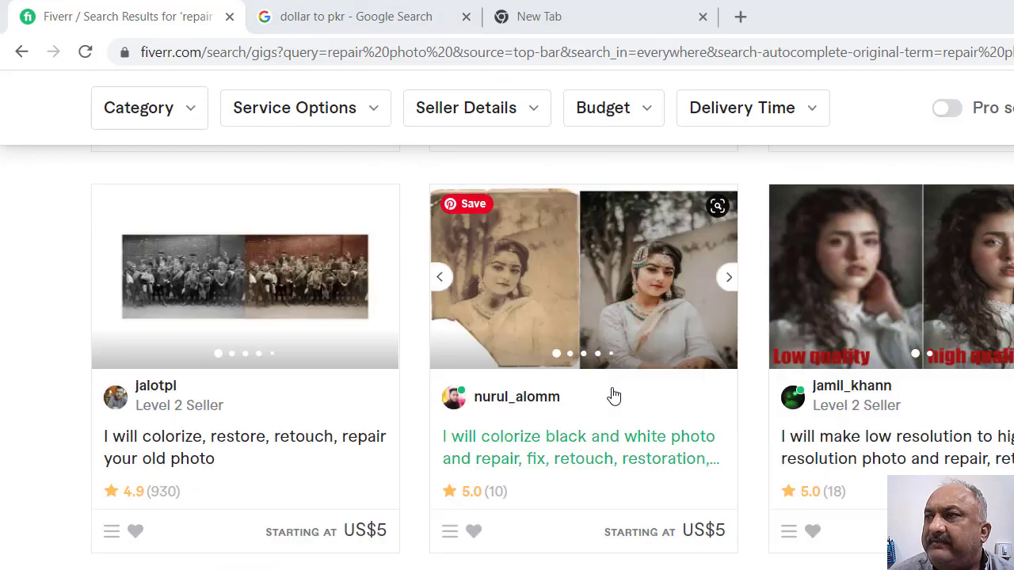
scroll(613, 394, "up", 2)
scroll(613, 394, "up", 4)
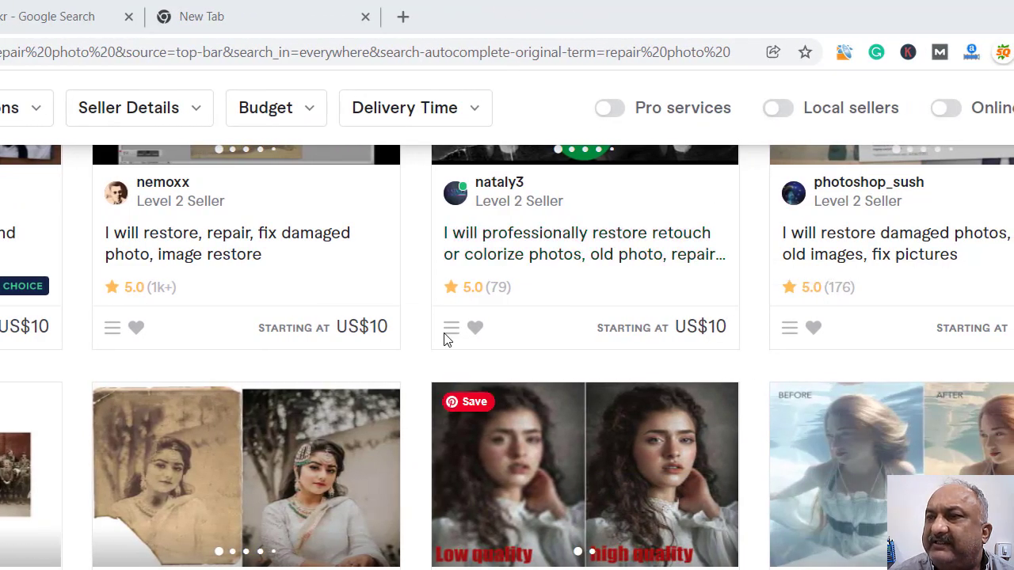
scroll(229, 349, "down", 6)
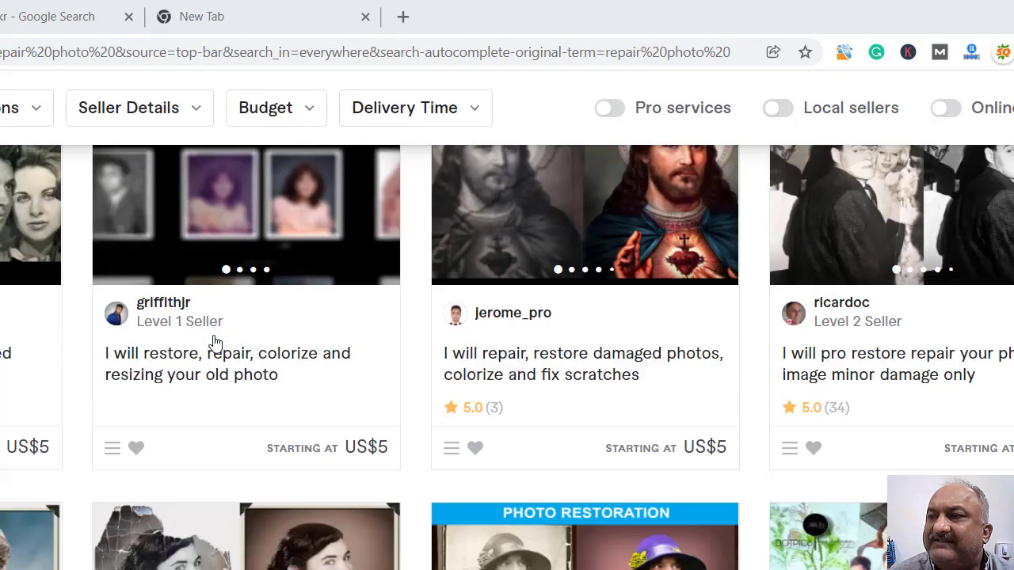
scroll(219, 345, "down", 3)
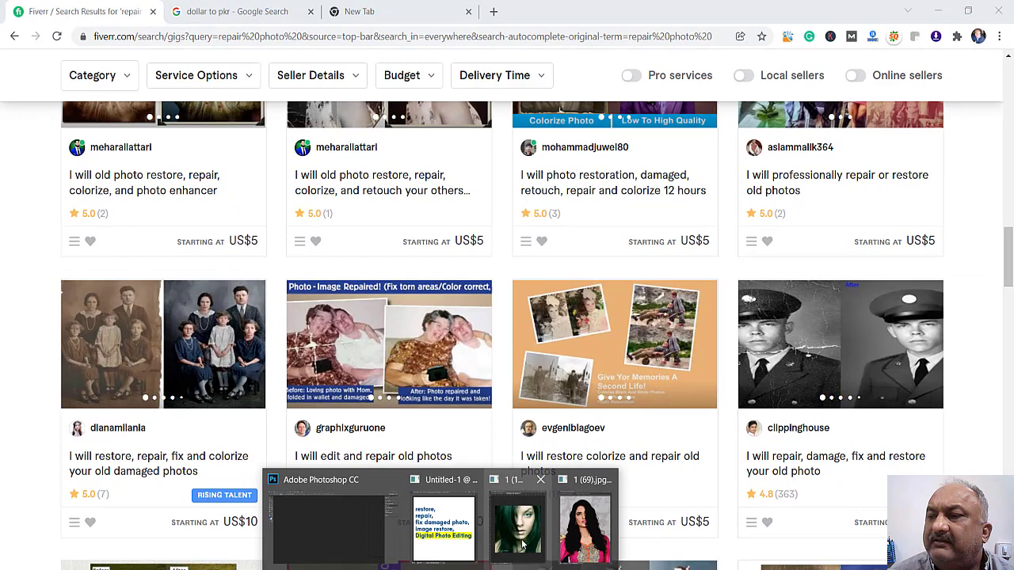
Switch to Photoshop, minimise the Untitled-1 text document and compare the 1 (126).jpg and 1 (119).jpg portraits.
left_click(522, 544)
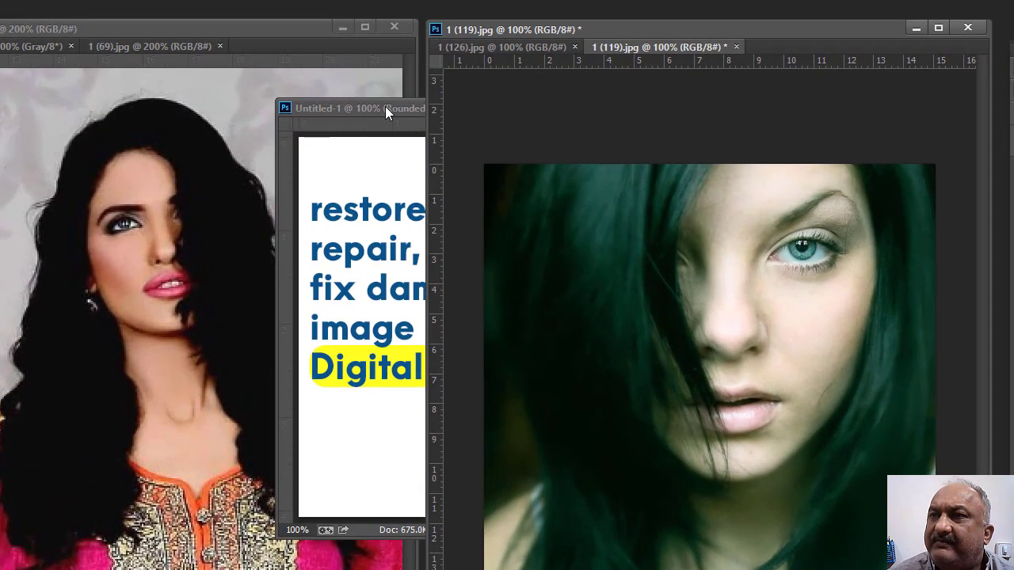
left_click(369, 130)
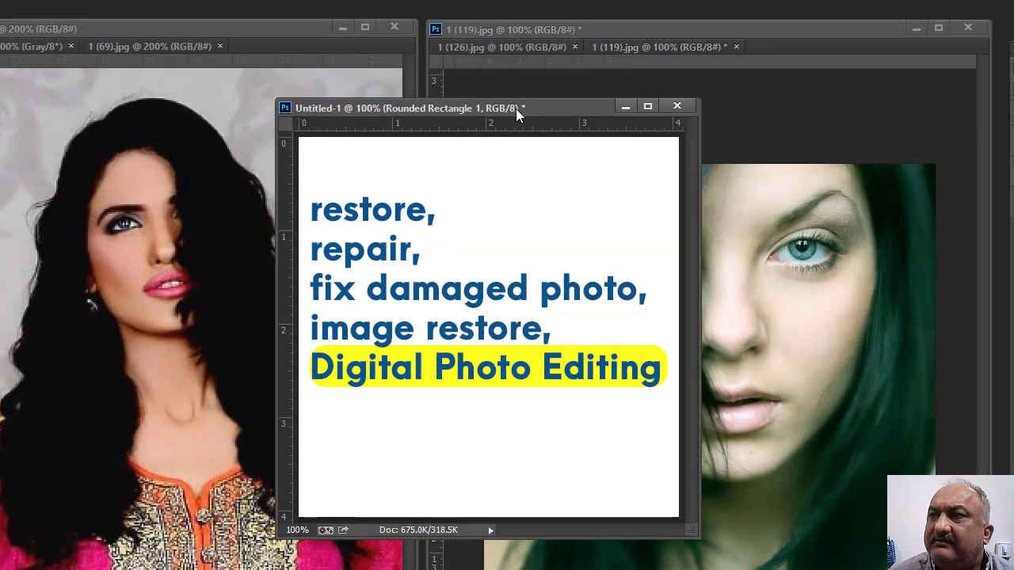
left_click(619, 109)
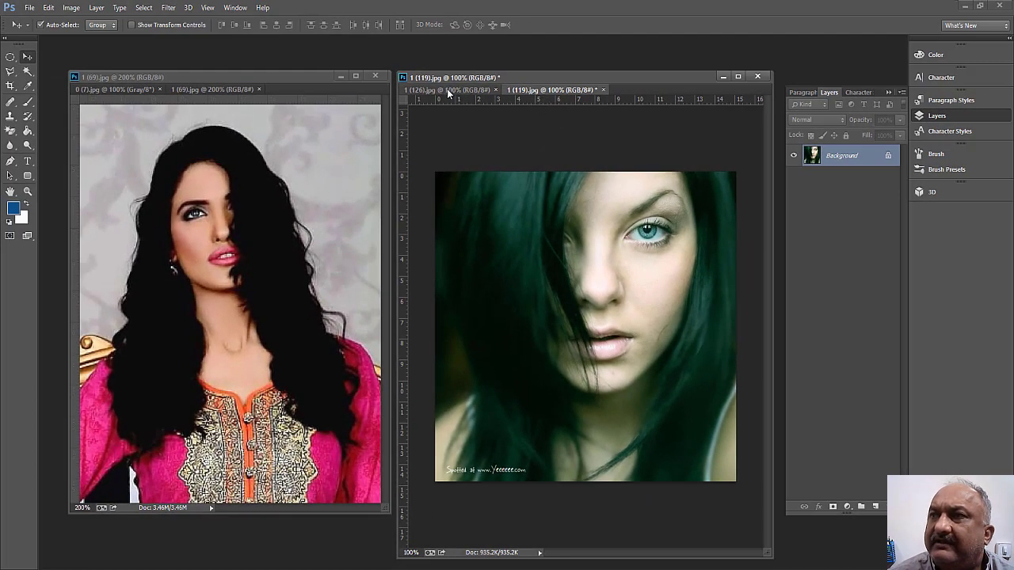
left_click(449, 91)
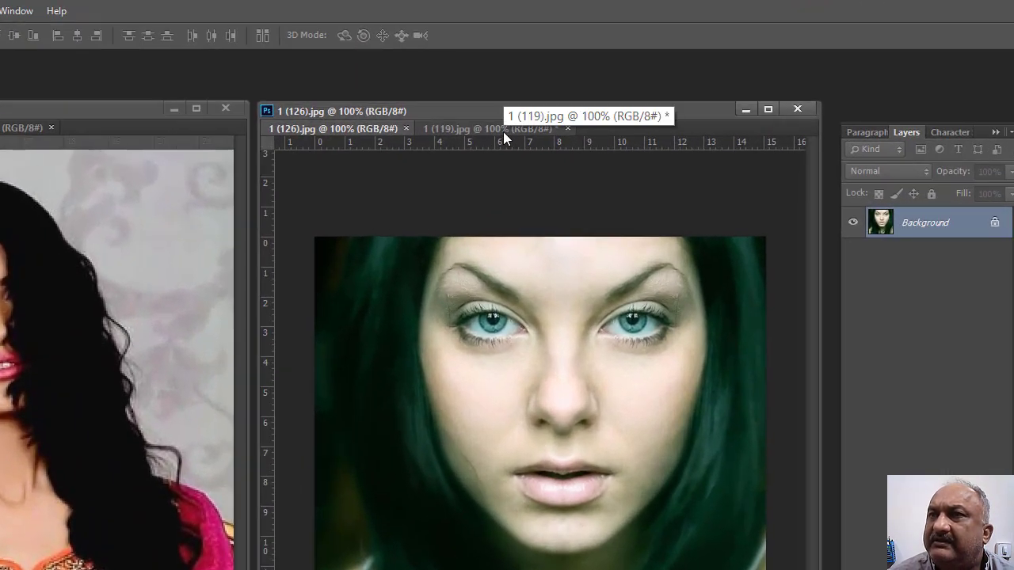
left_click(503, 131)
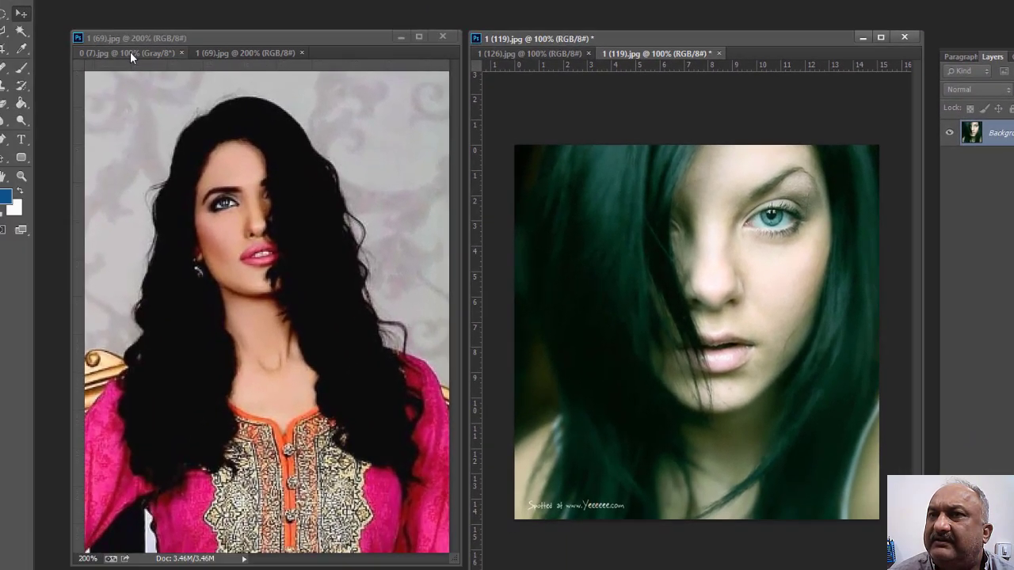
Bring up the old portrait 0 (7).jpg and convert its locked Background into a regular layer named Layer 0.
left_click(130, 52)
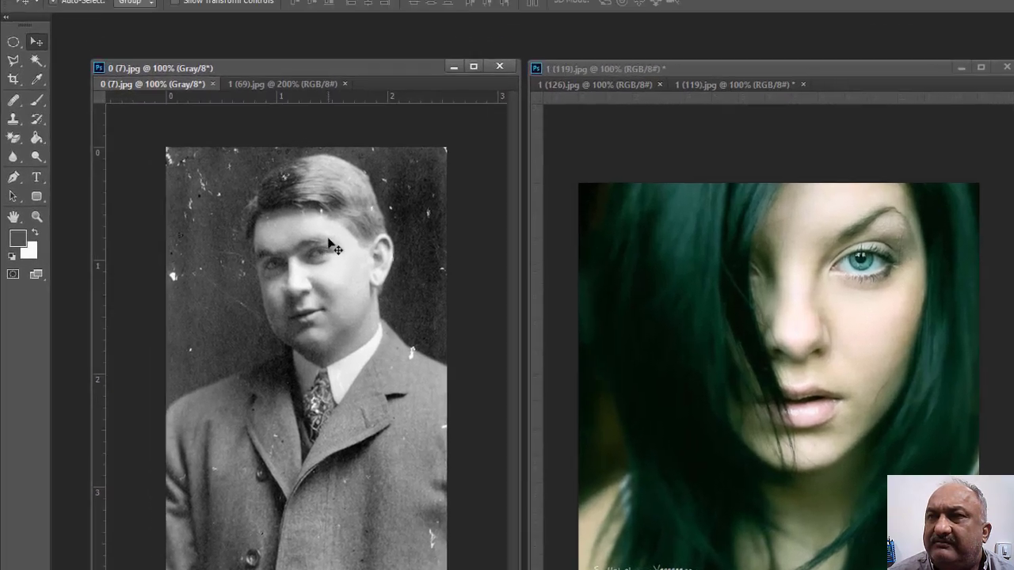
left_click_drag(311, 71, 491, 91)
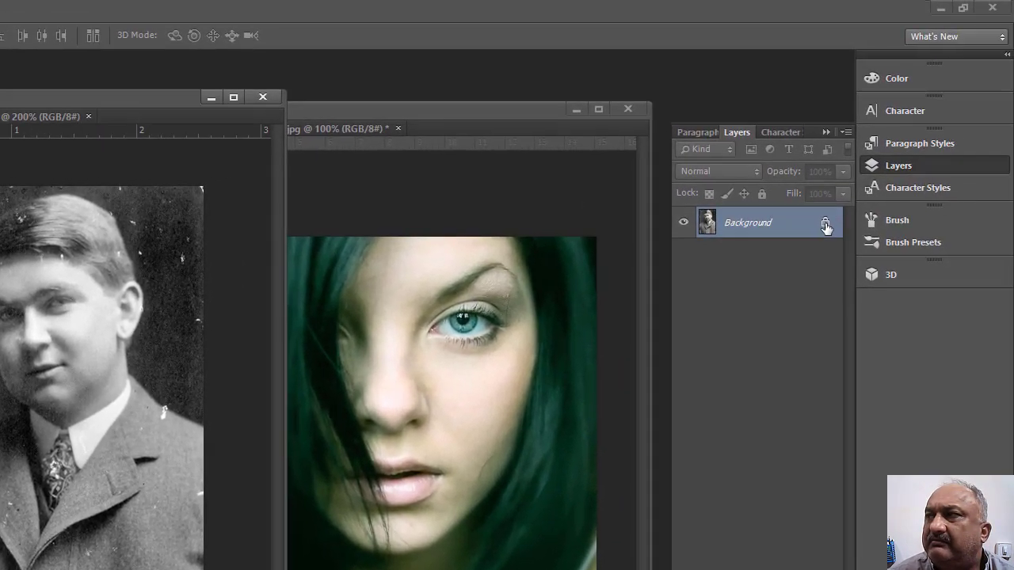
double_click(826, 228)
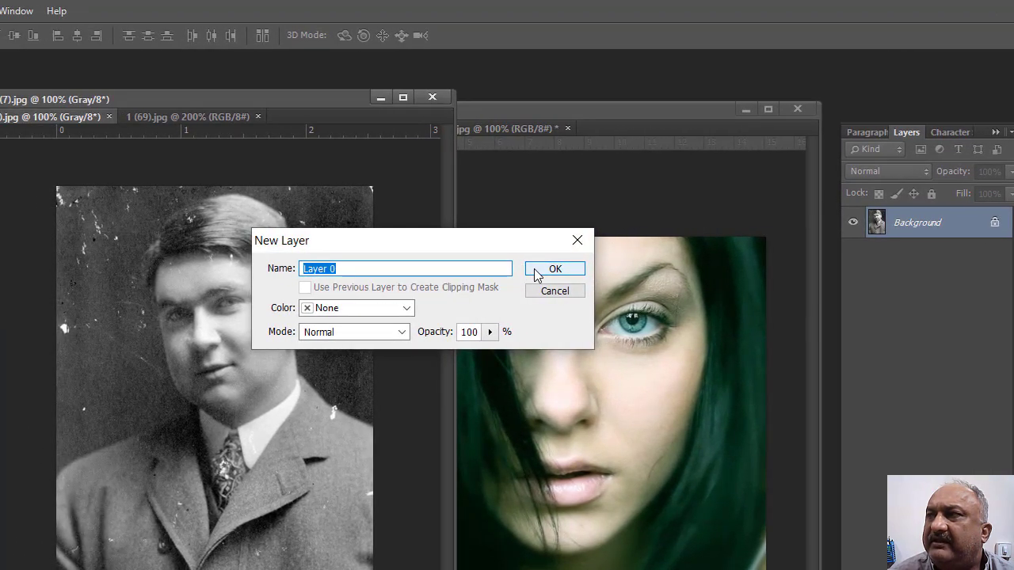
left_click(554, 269)
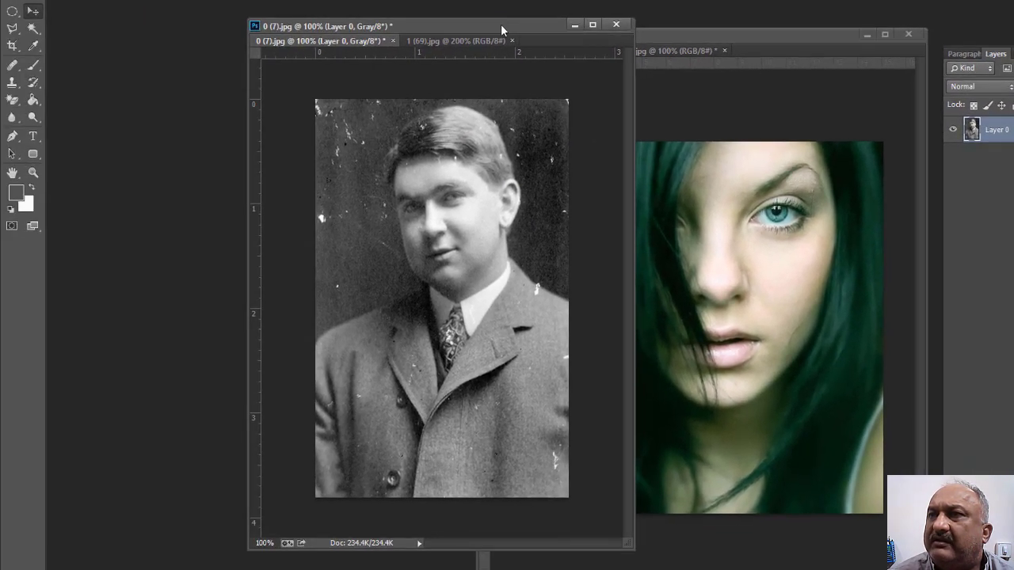
Convert the grayscale portrait 0 (7).jpg to RGB Color mode and reposition its window in the workspace.
left_click_drag(359, 75, 293, 77)
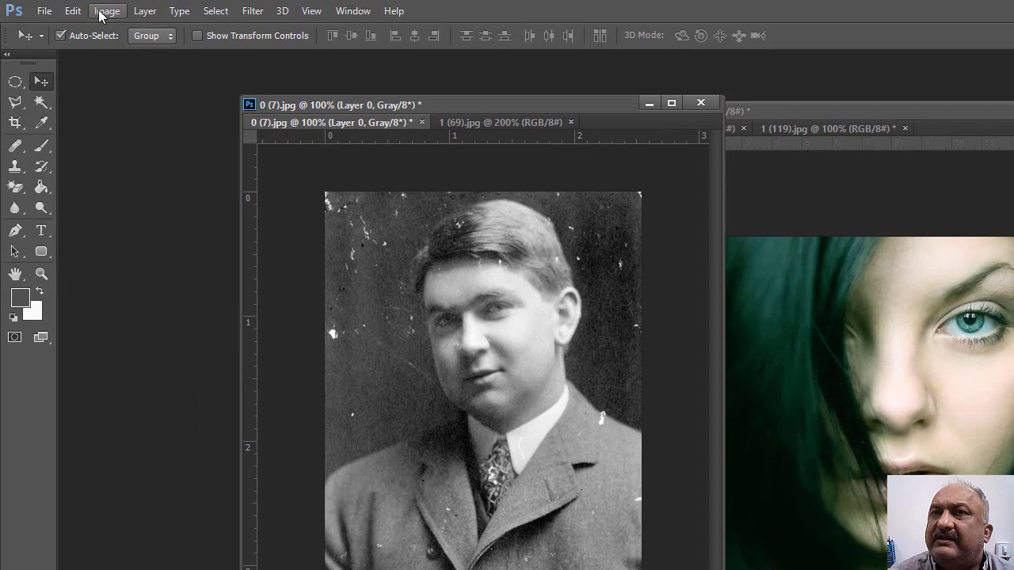
left_click(107, 11)
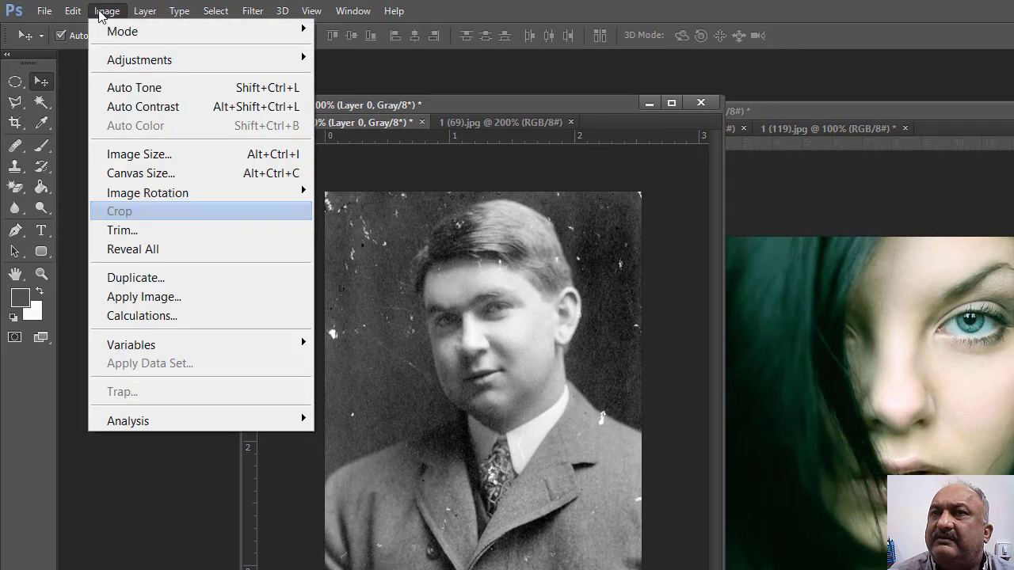
mouse_move(235, 36)
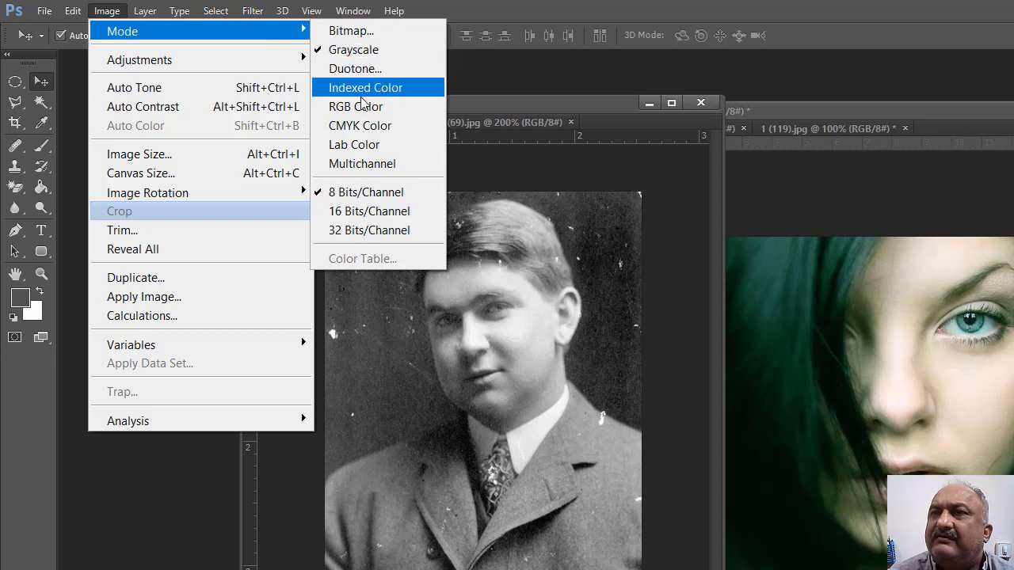
left_click(343, 107)
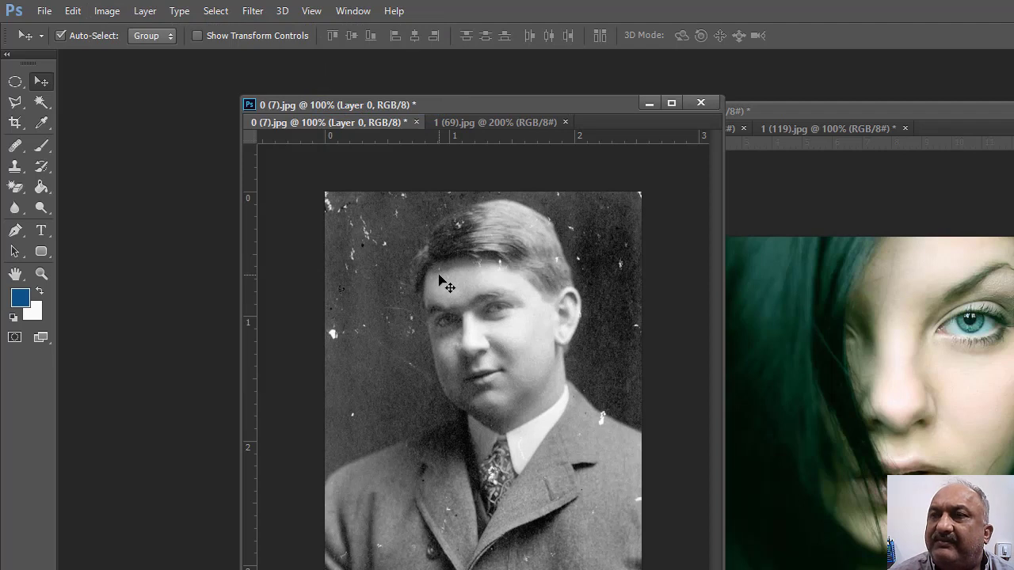
left_click_drag(496, 106, 477, 122)
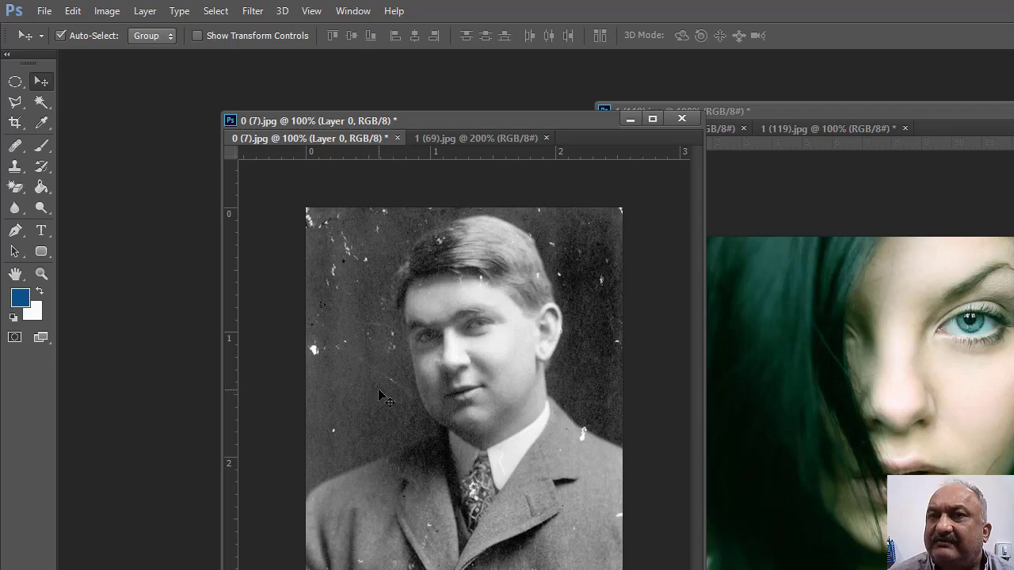
Remove the white specks and scratches from the backdrop left of the man's head with the Spot Healing Brush.
left_click(19, 153)
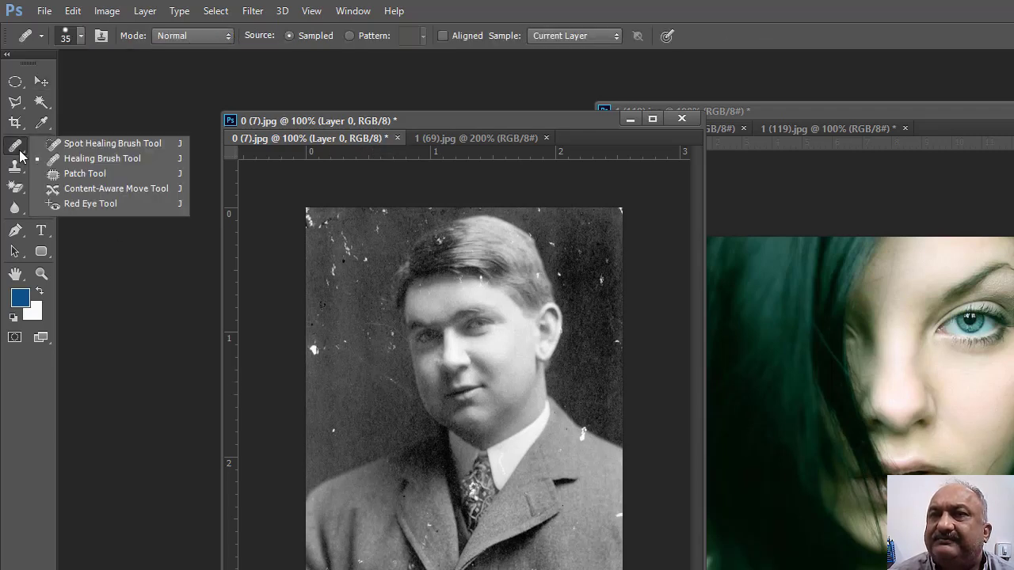
left_click(129, 151)
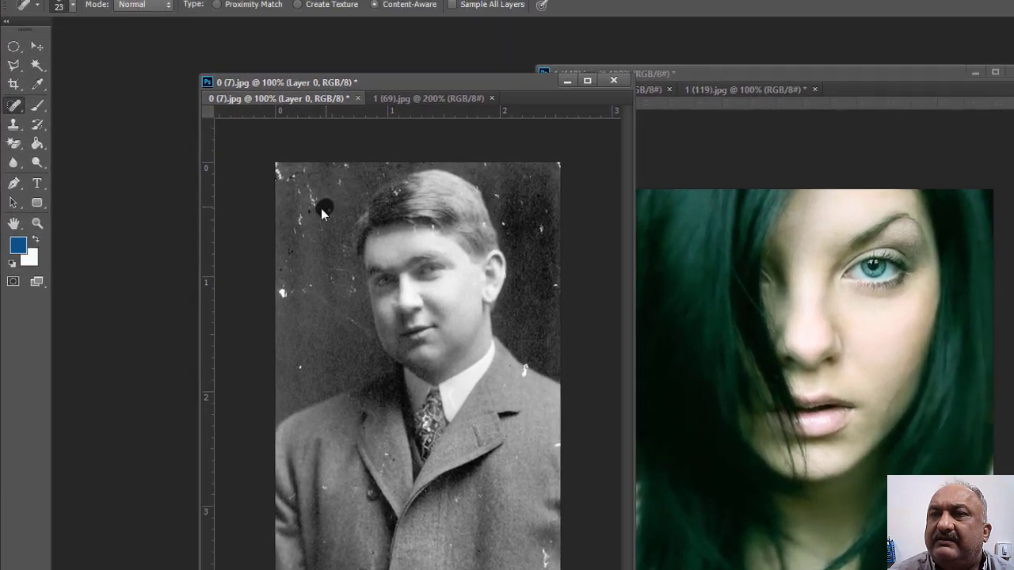
left_click_drag(272, 131, 244, 199)
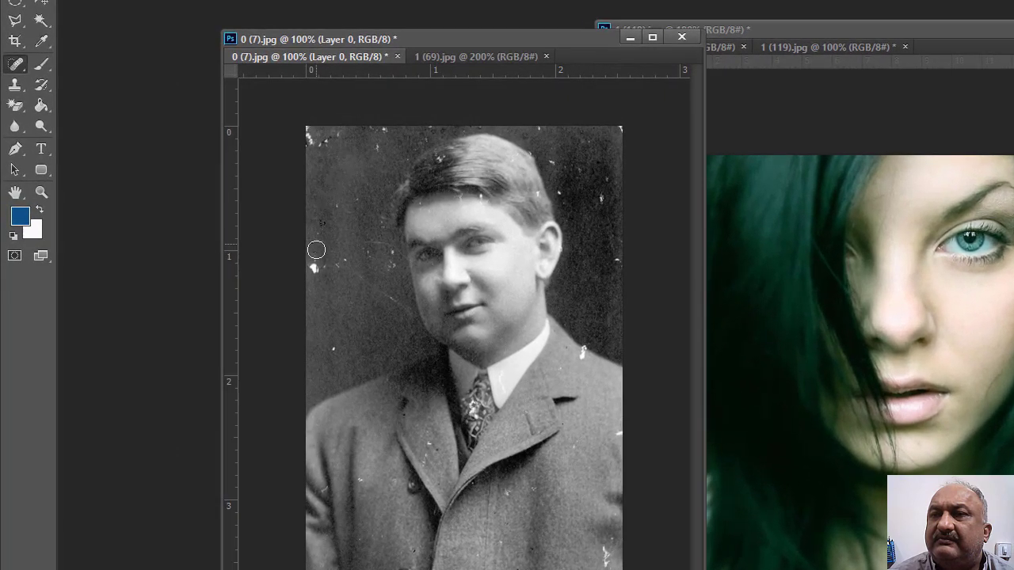
left_click_drag(316, 251, 312, 290)
left_click_drag(354, 246, 330, 280)
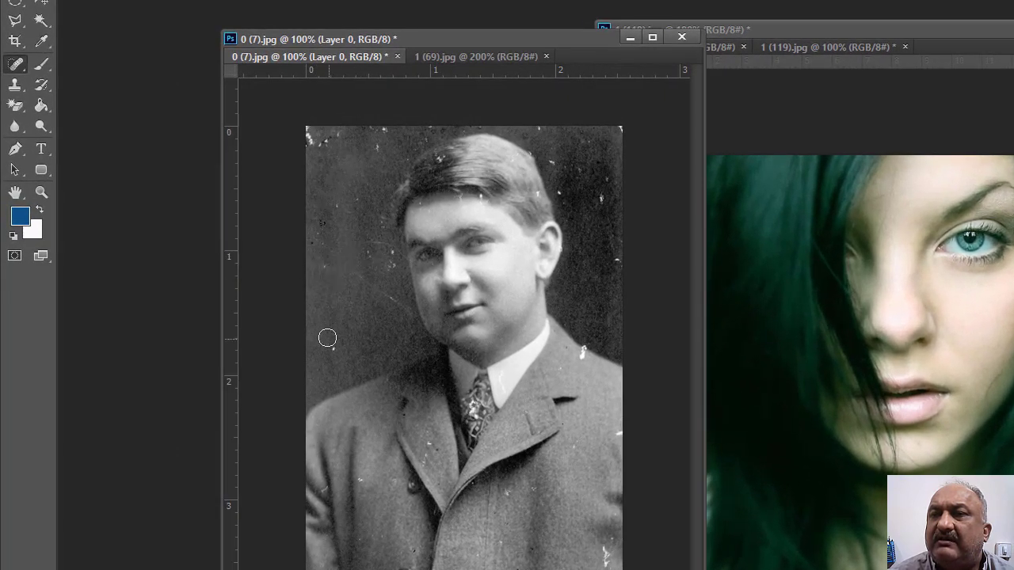
left_click_drag(328, 337, 339, 361)
mouse_move(383, 251)
left_mouse_down()
mouse_move(385, 269)
mouse_move(367, 267)
left_mouse_up()
mouse_move(367, 257)
left_mouse_down()
mouse_move(369, 285)
mouse_move(386, 305)
left_mouse_up()
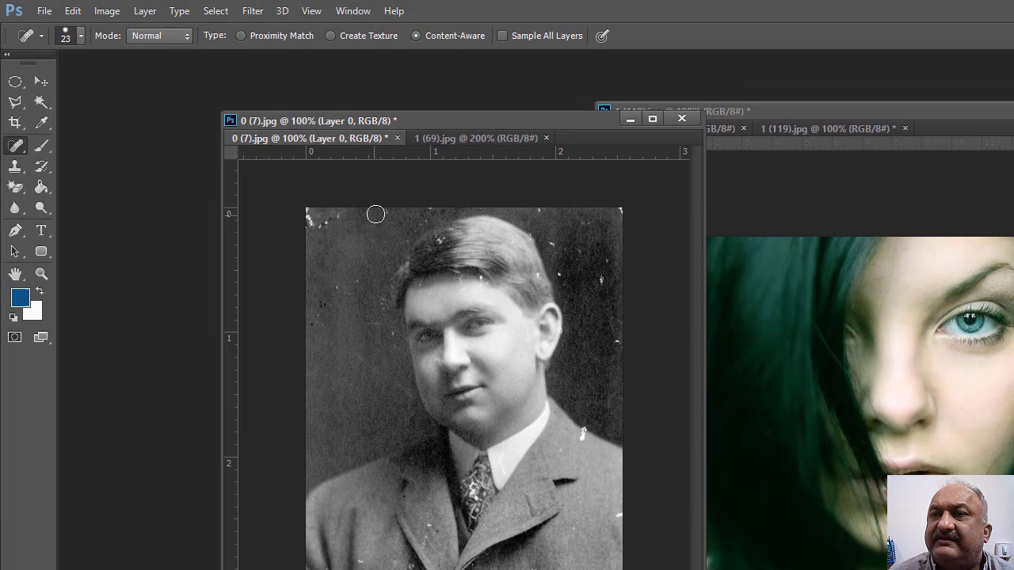
Heal the damage spots along the photo's top edge and in the dark backdrop right of the man's head.
mouse_move(375, 214)
left_mouse_down()
mouse_move(310, 216)
mouse_move(317, 238)
left_mouse_up()
left_click_drag(408, 213, 447, 210)
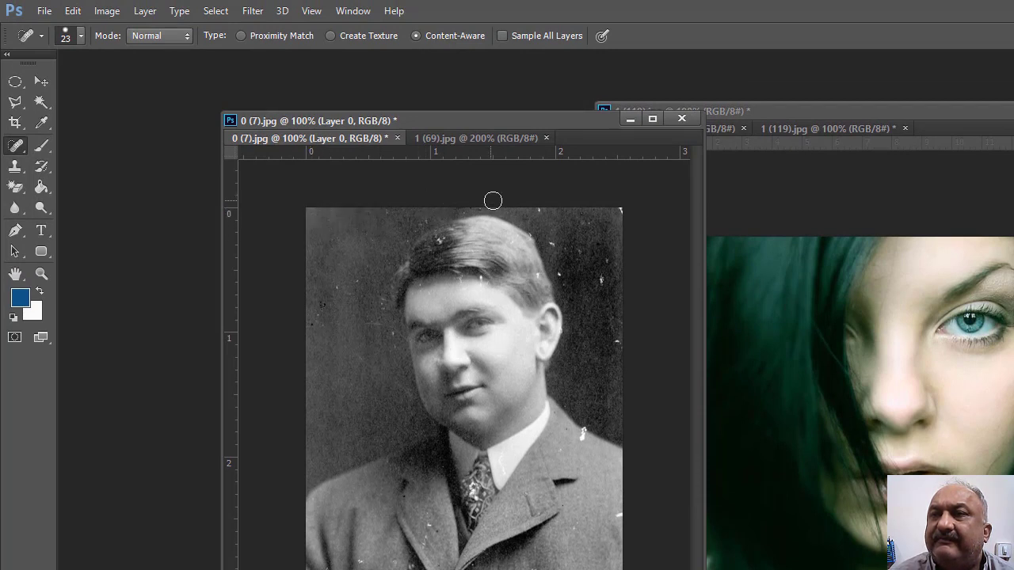
mouse_move(516, 208)
left_mouse_down()
mouse_move(545, 220)
mouse_move(567, 256)
left_mouse_up()
left_click_drag(426, 252, 450, 341)
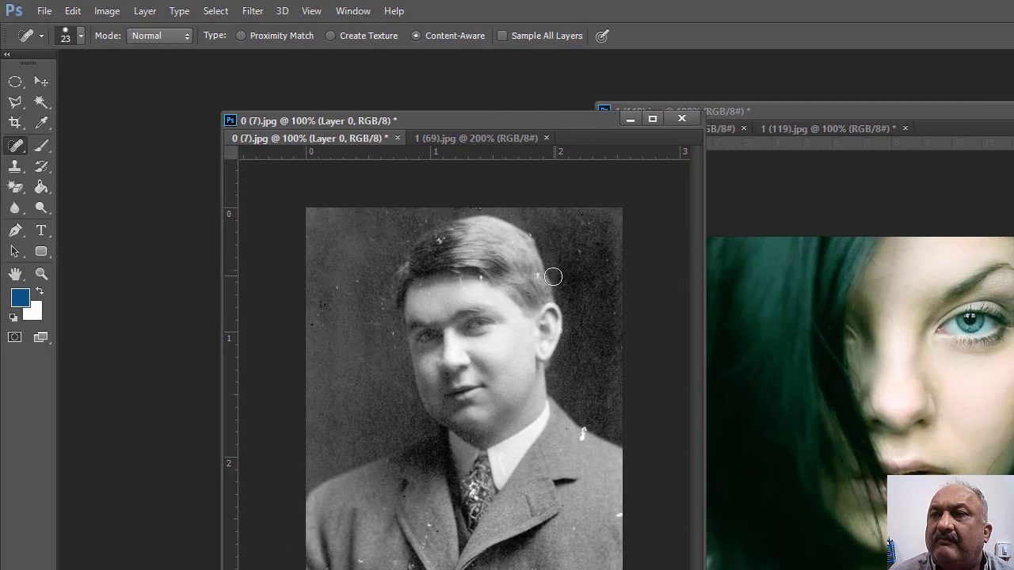
Heal the white specks on the man's hair, at its right edge and along the forehead hairline.
left_click_drag(553, 276, 535, 276)
left_click(434, 236)
left_click_drag(533, 240, 547, 253)
left_click_drag(545, 258, 507, 274)
left_click(479, 273)
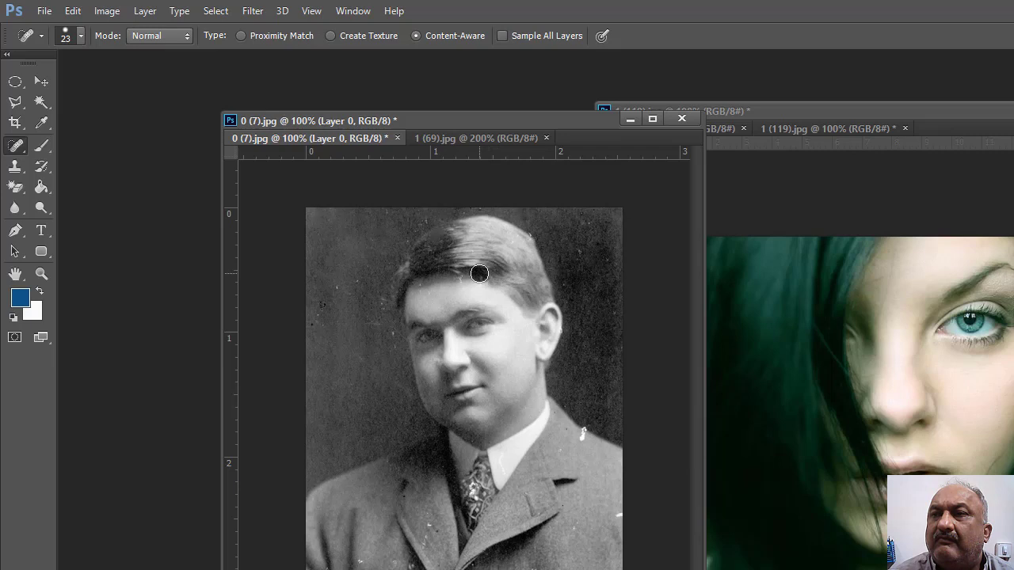
left_click(511, 274)
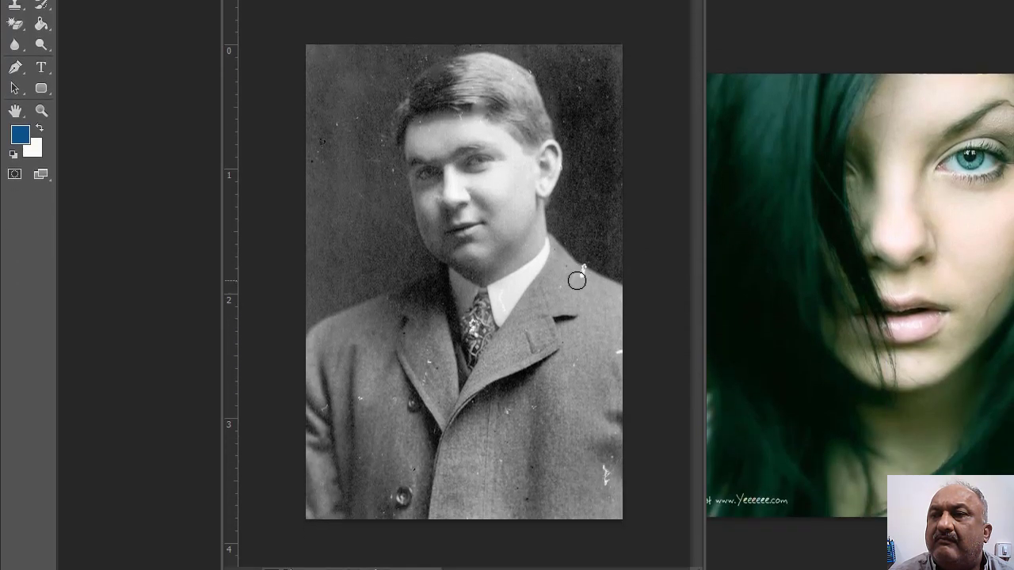
Heal the white marks on the coat's right shoulder, at the right edge and near the lower right corner.
left_click(576, 444)
left_click(581, 275)
left_click(588, 258)
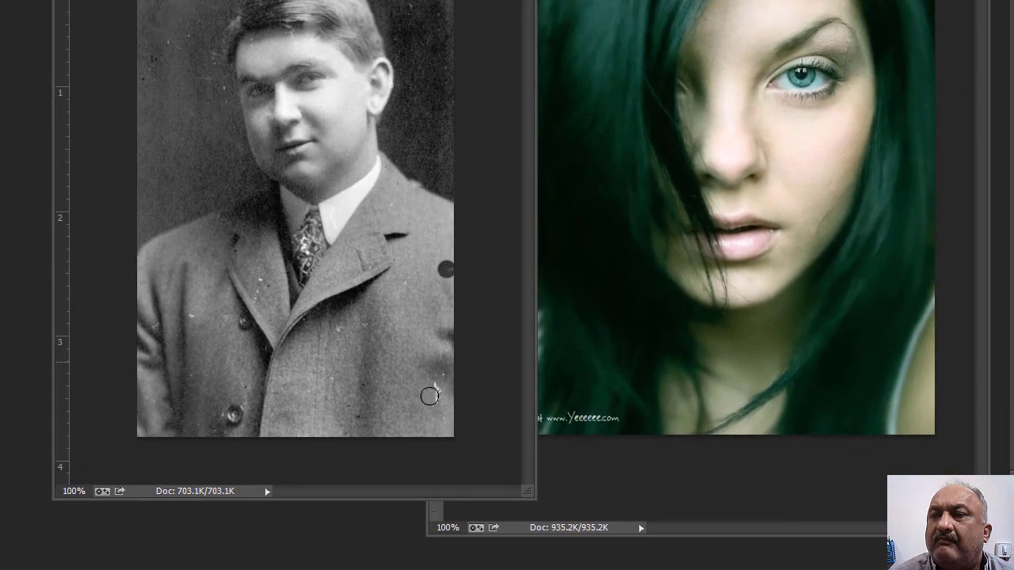
left_click(431, 392)
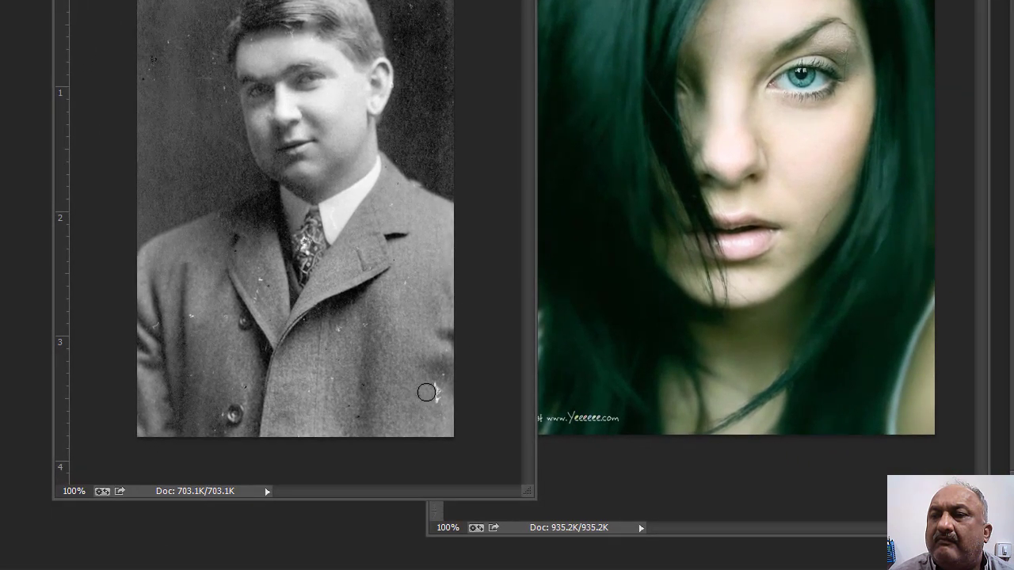
left_click(442, 379)
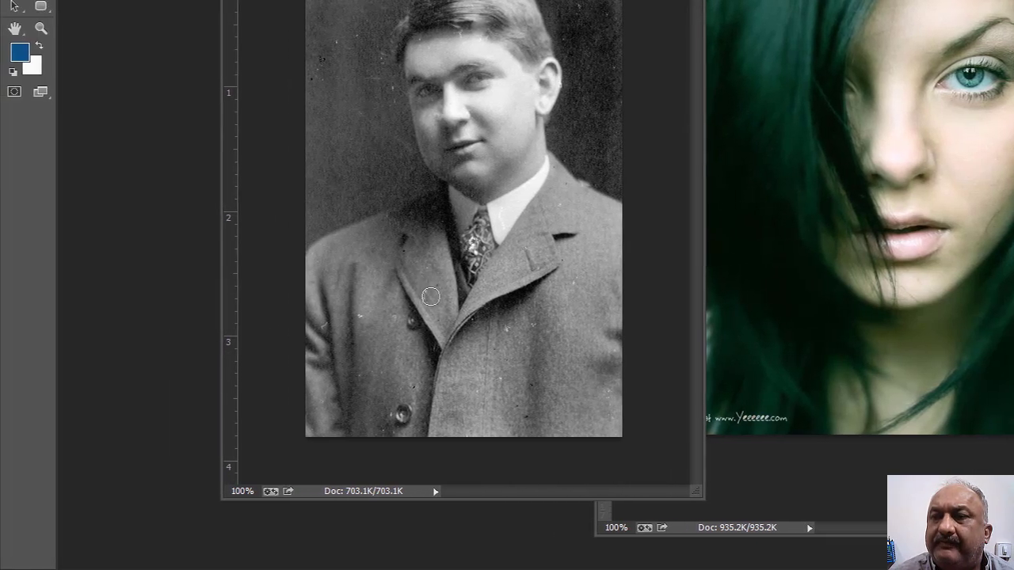
Heal the spots on the coat front and clone the lower coat button onto the opposite side with the Clone Stamp tool.
left_click(536, 322)
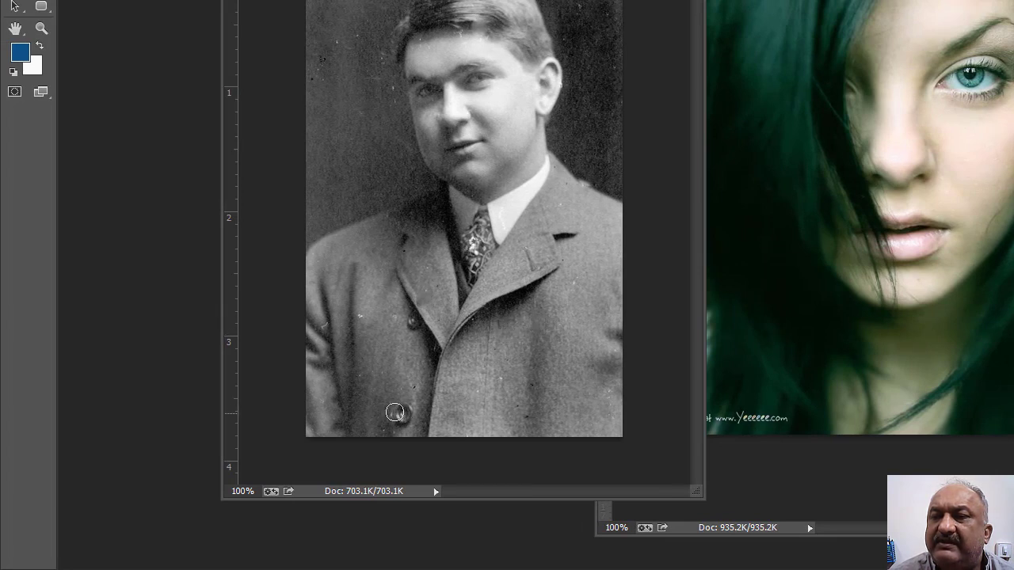
left_click(404, 414)
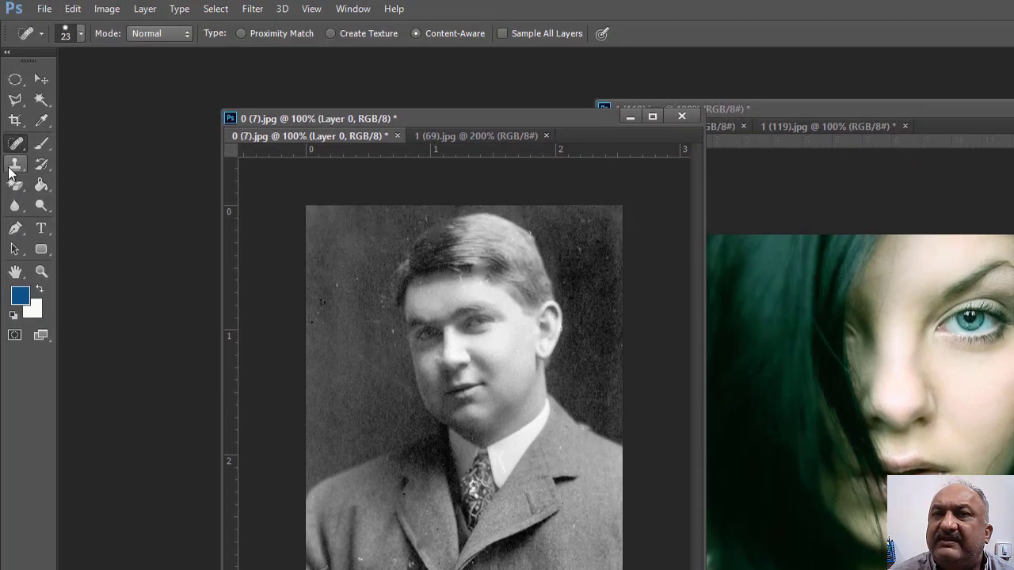
left_click(13, 168)
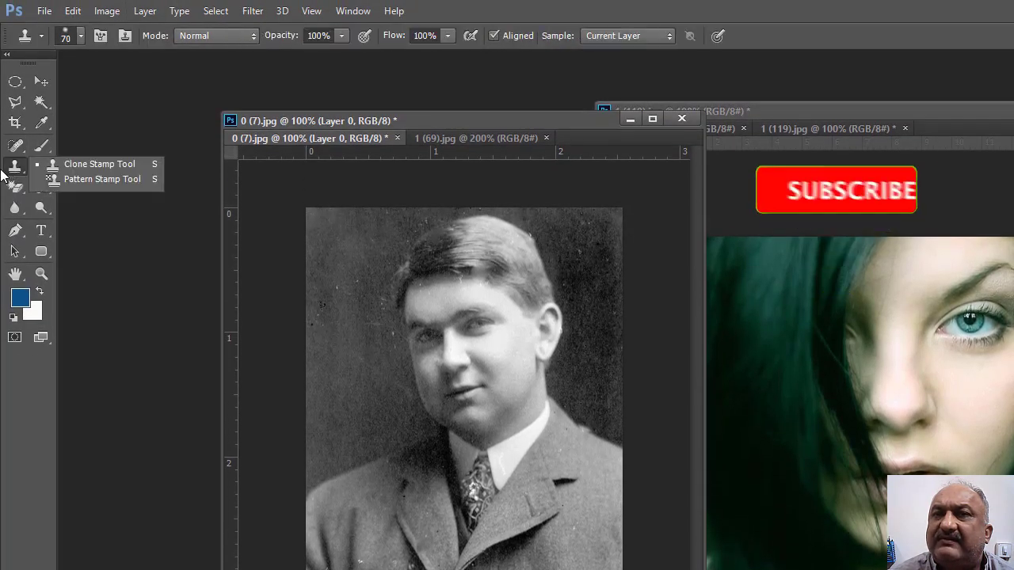
left_click(85, 164)
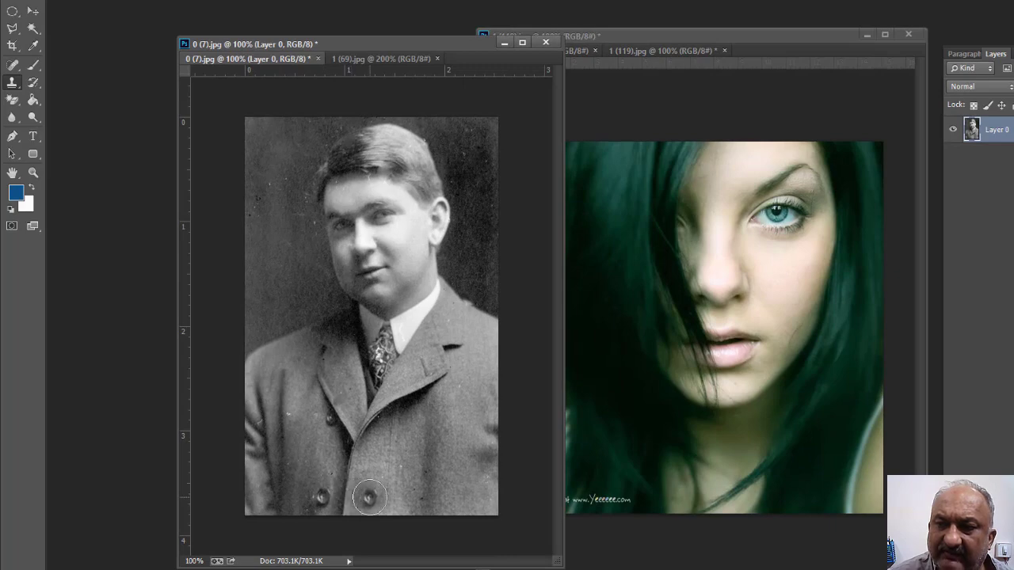
left_click(375, 497)
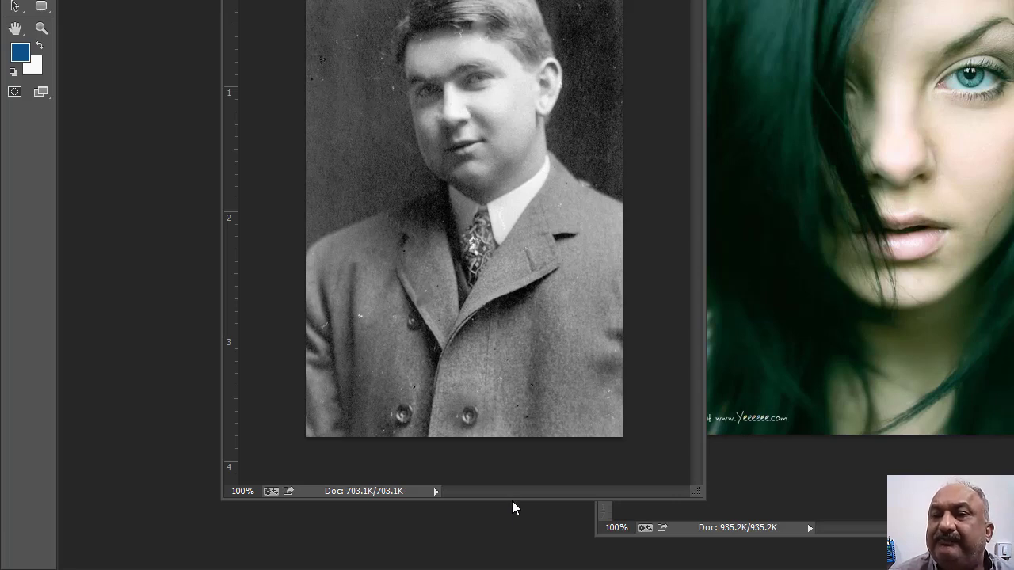
Try to clone a matching upper button onto the opposite side of the coat below the lapel.
left_click(479, 325)
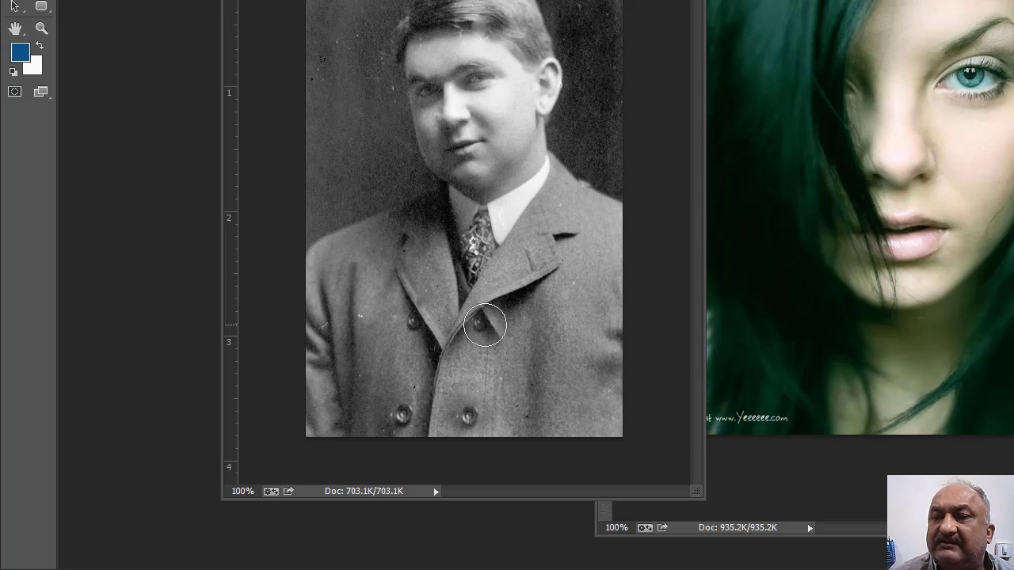
key("ctrl+z")
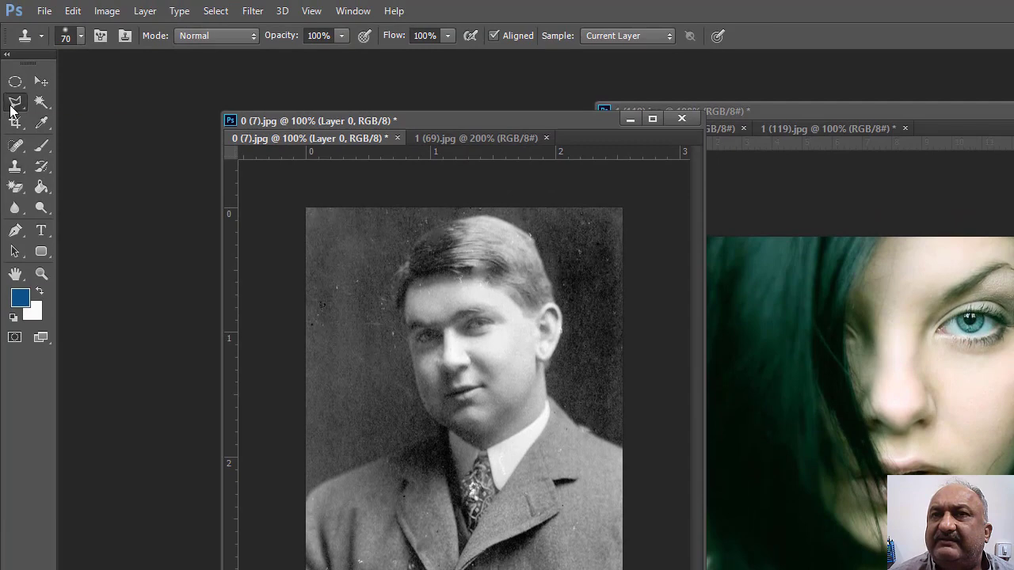
Outline the man's face, including the ear and jaw down to the collar, with a closed Polygonal Lasso selection.
left_click(13, 103)
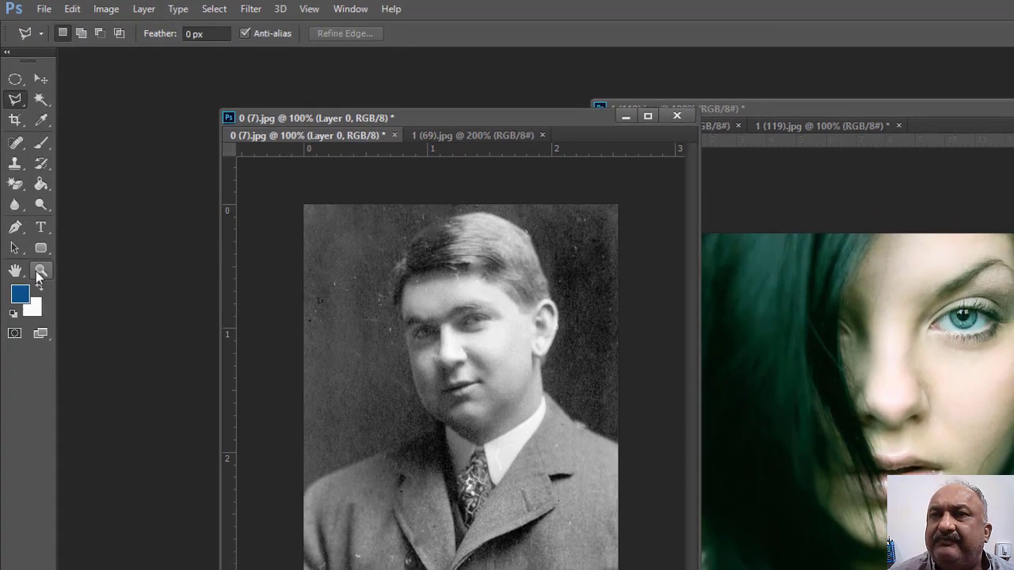
left_click(36, 274)
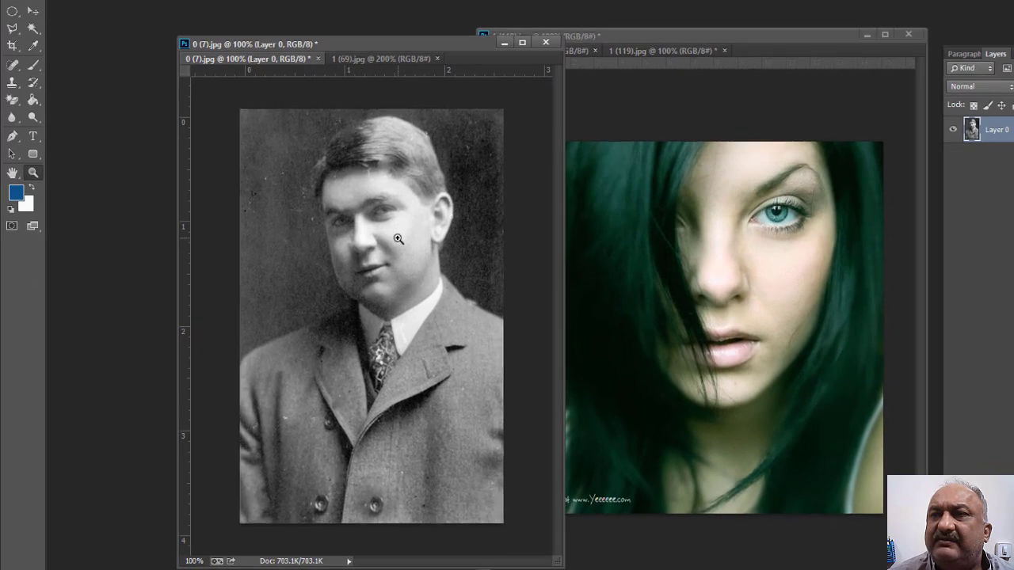
left_click(398, 238)
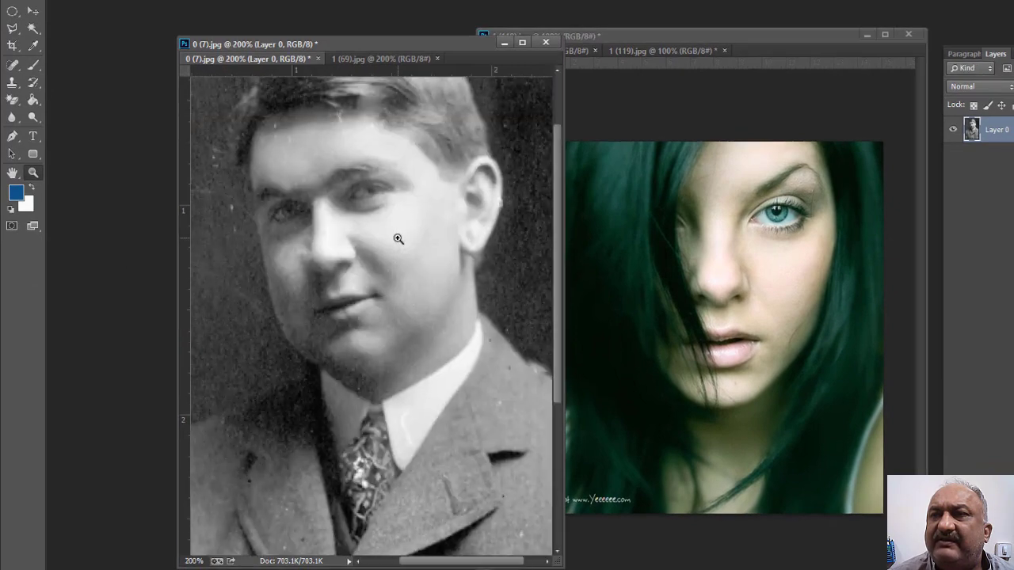
left_click_drag(561, 344, 572, 271)
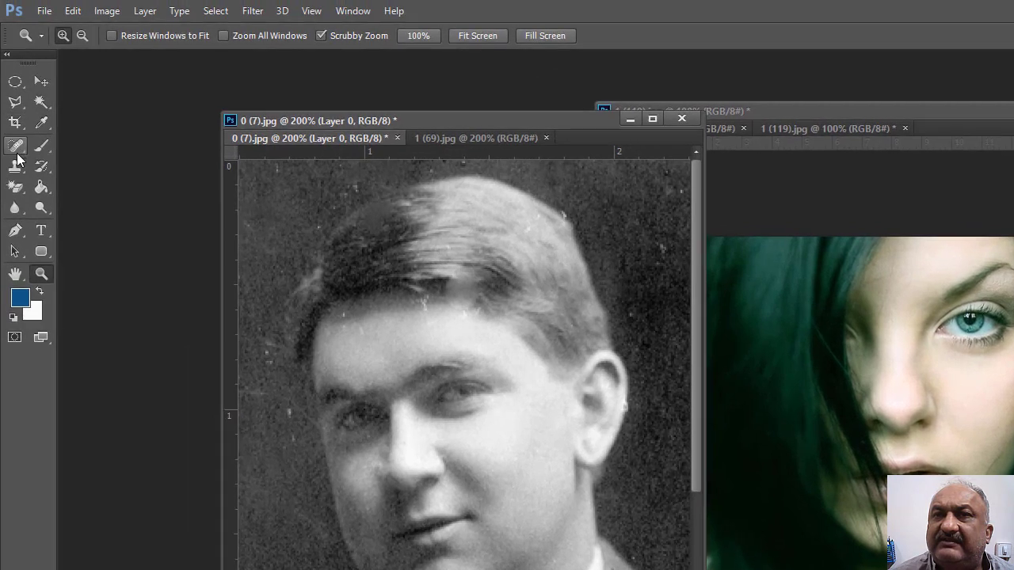
left_click(16, 149)
right_click(16, 150)
left_click(17, 155)
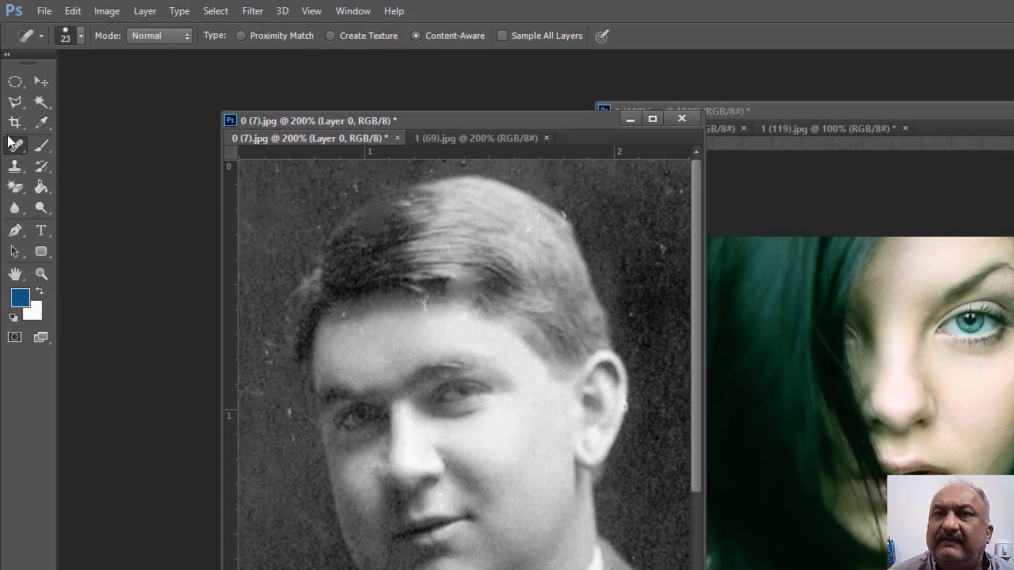
left_click_drag(13, 105, 87, 123)
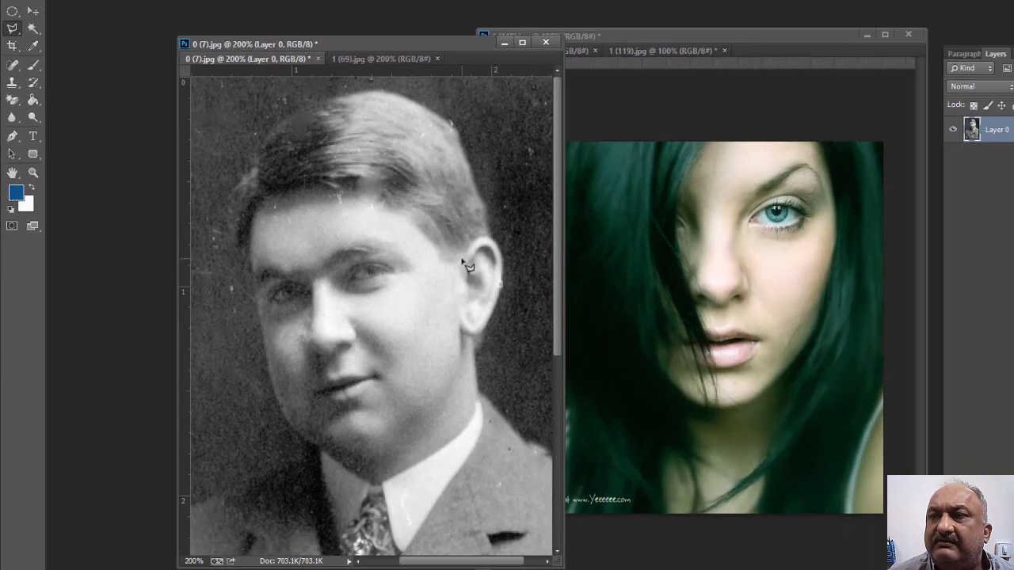
left_click(472, 272)
left_click(437, 260)
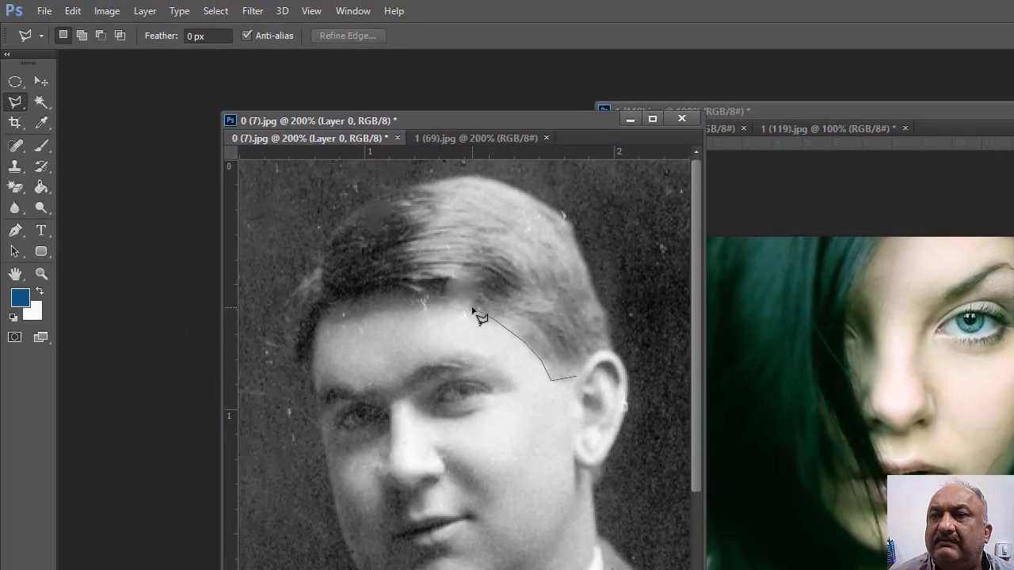
left_click(466, 304)
left_click(435, 292)
left_click(372, 294)
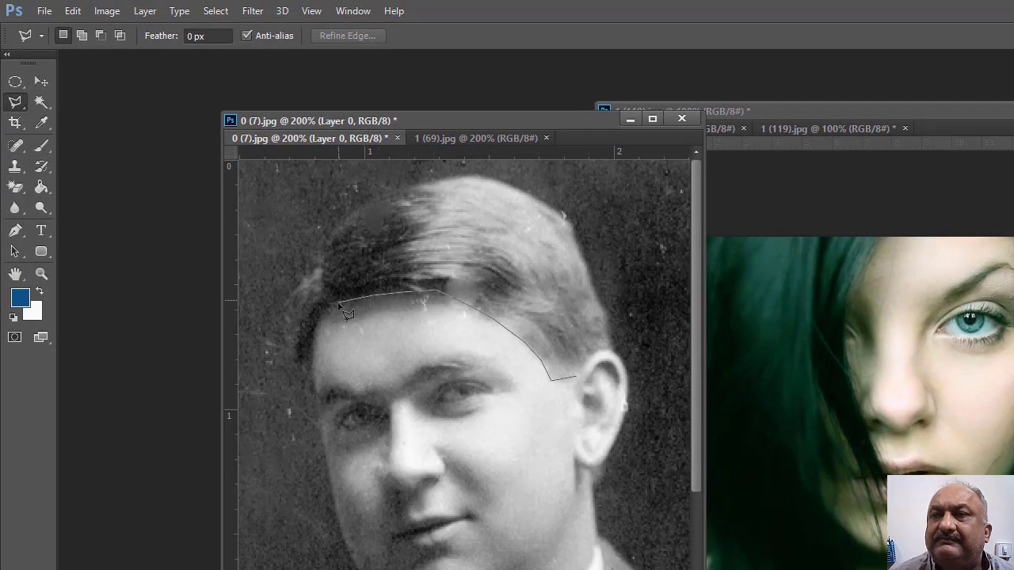
left_click(316, 320)
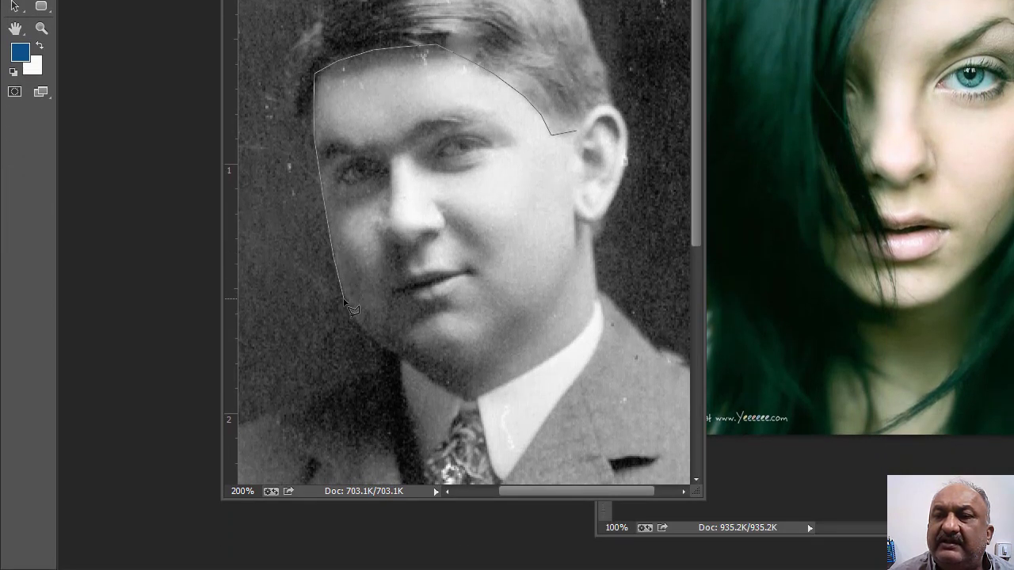
mouse_move(352, 309)
left_mouse_down()
mouse_move(355, 355)
mouse_move(375, 344)
mouse_move(462, 399)
mouse_move(491, 394)
mouse_move(584, 351)
mouse_move(592, 327)
mouse_move(559, 317)
mouse_move(560, 232)
left_mouse_up()
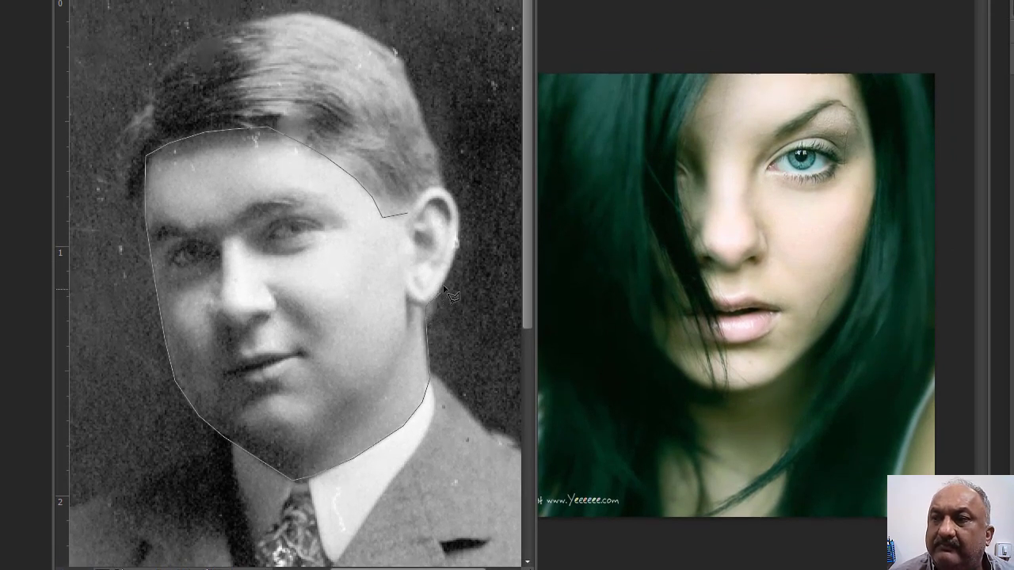
mouse_move(443, 286)
left_mouse_down()
mouse_move(455, 269)
mouse_move(460, 311)
mouse_move(441, 269)
mouse_move(407, 295)
left_mouse_up()
left_click_drag(576, 296, 576, 295)
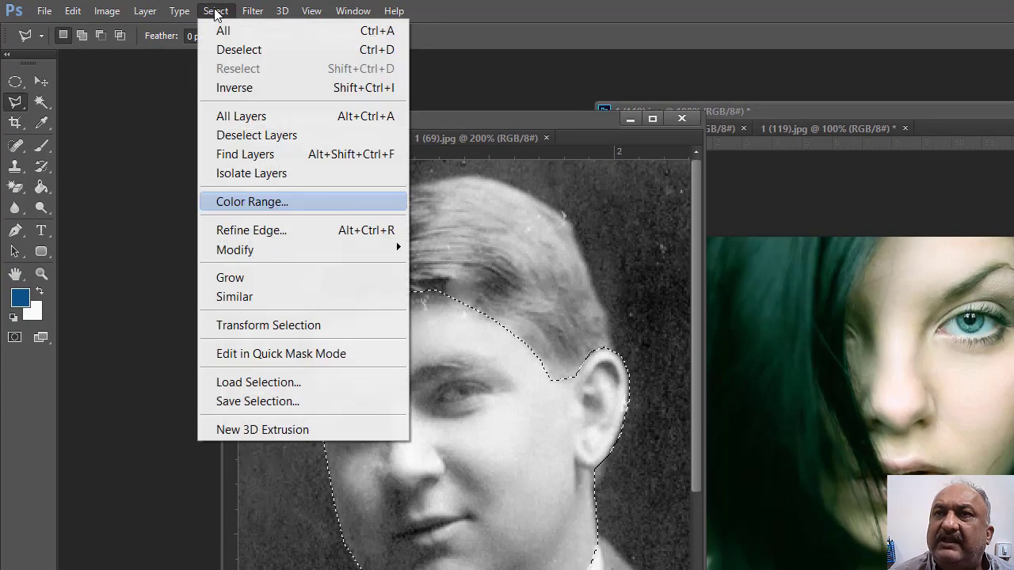
Feather the face selection with a radius of 3 pixels.
left_click(215, 2)
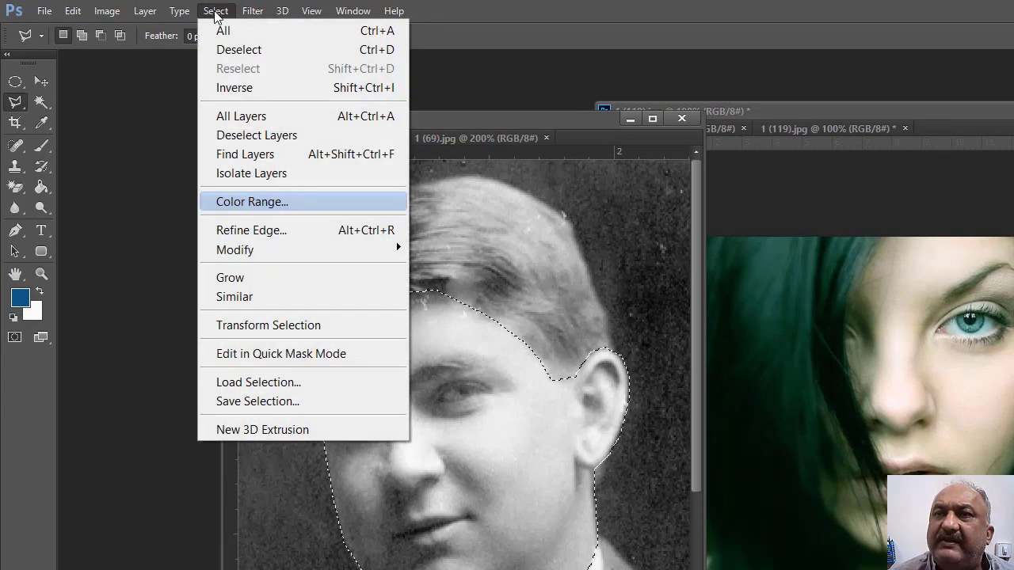
mouse_move(367, 244)
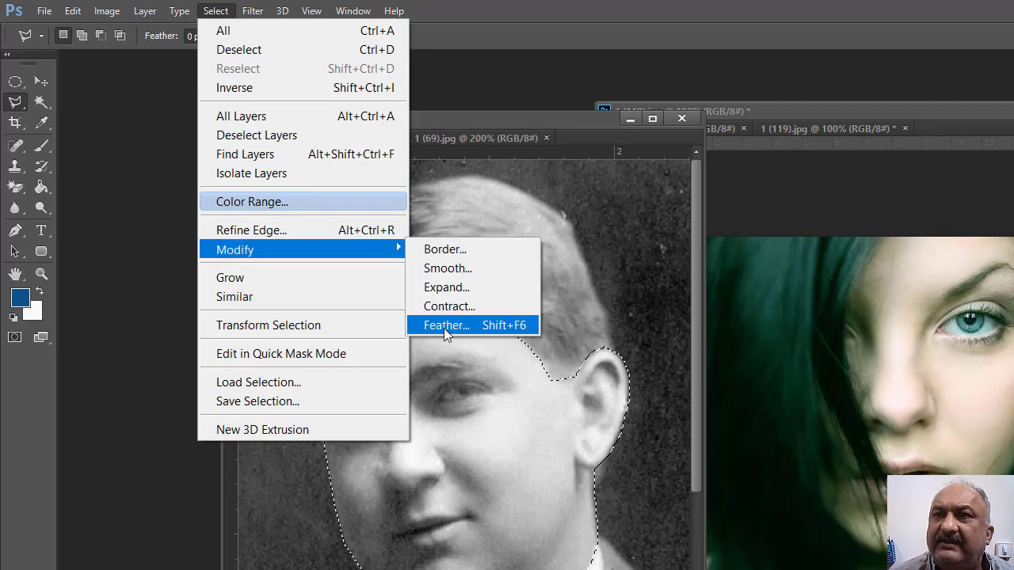
left_click(216, 11)
left_click(210, 16)
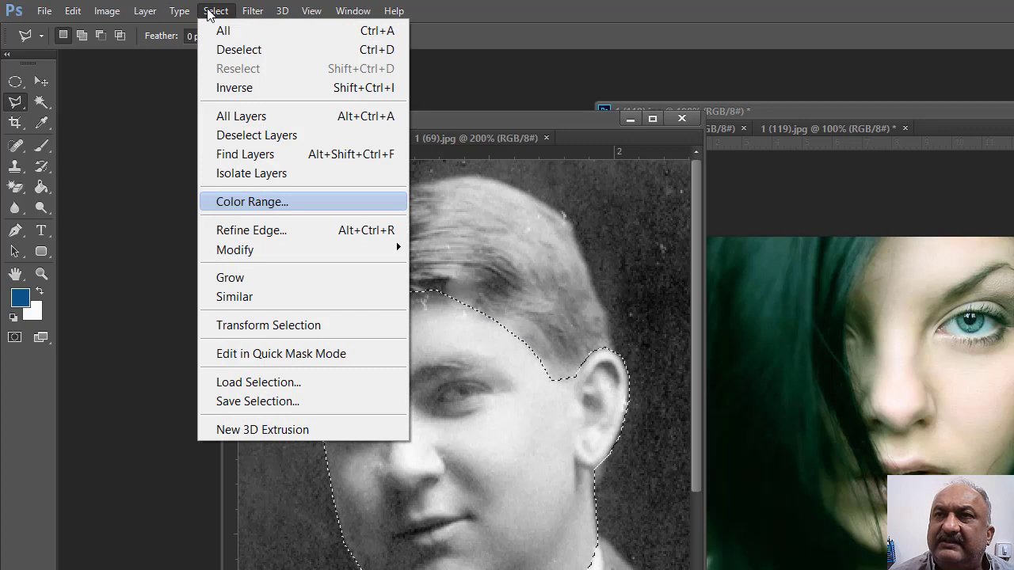
mouse_move(267, 249)
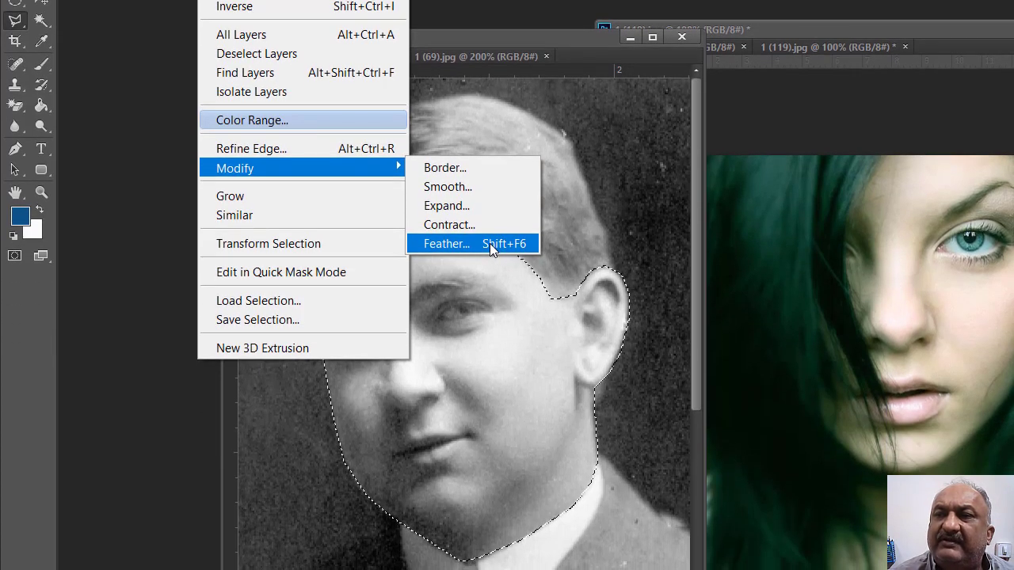
left_click(493, 325)
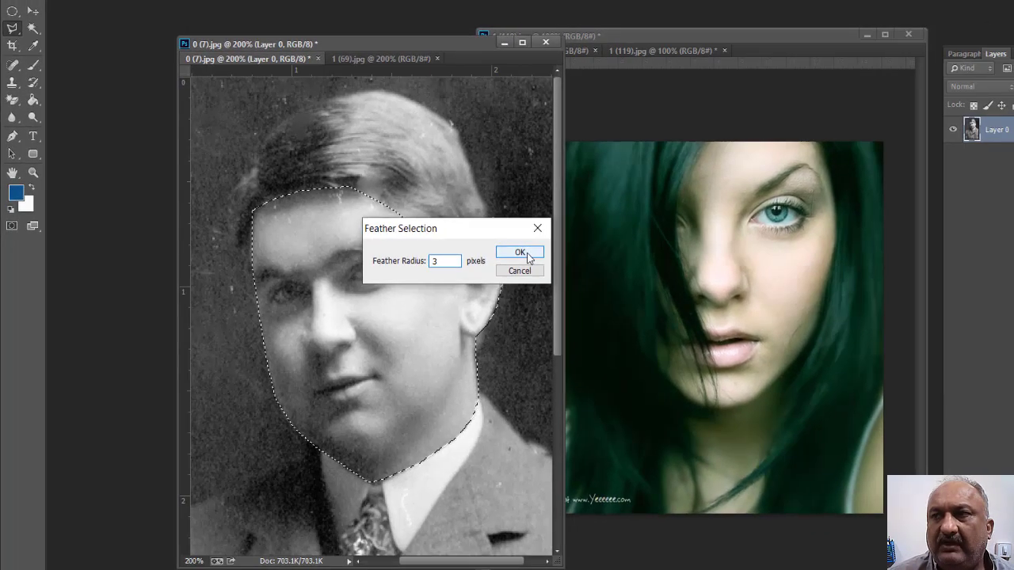
left_click(665, 290)
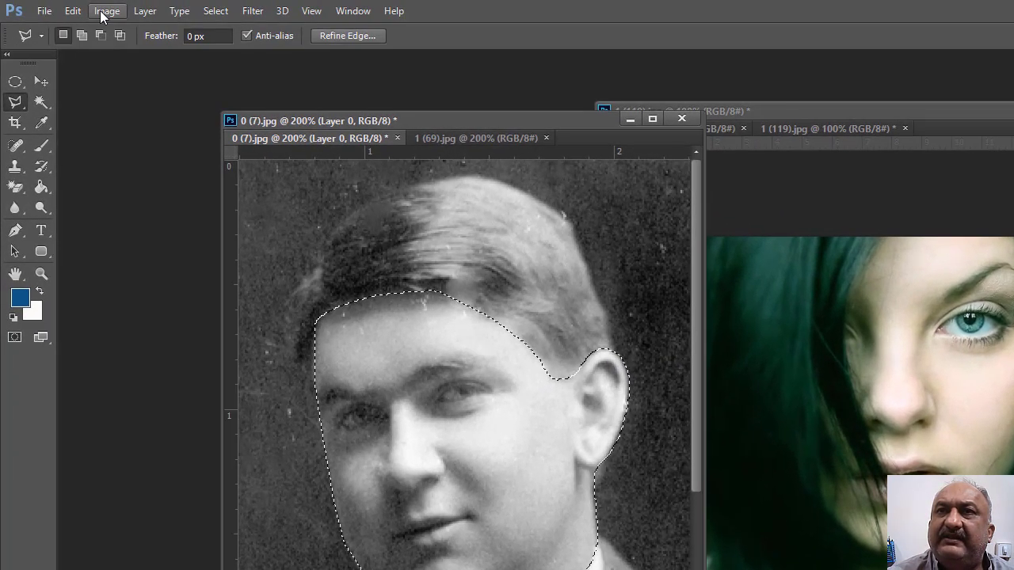
Tint the selected face with Color Balance midtone levels of +28, -1 and -3, and deselect it.
left_click(102, 10)
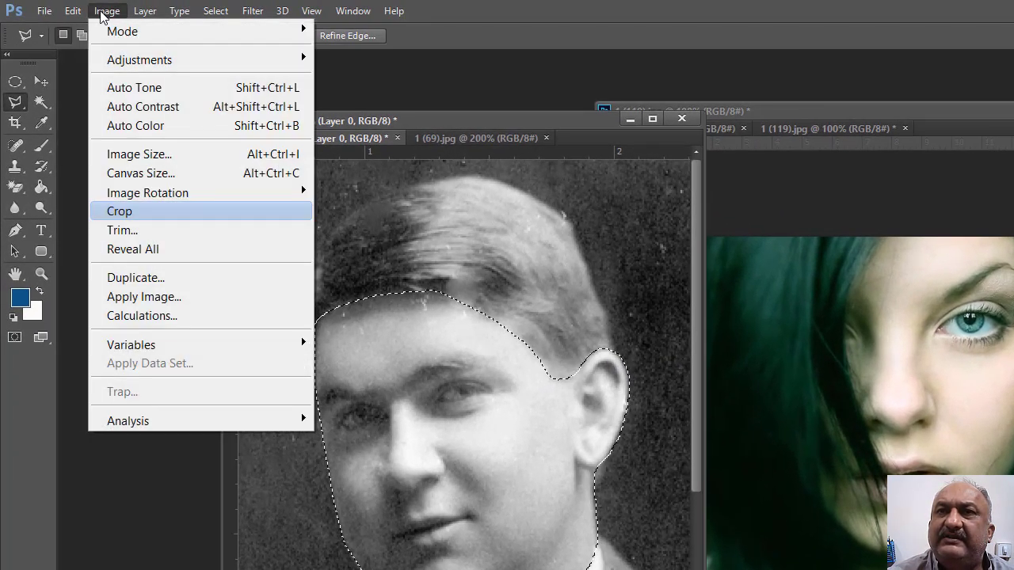
mouse_move(140, 59)
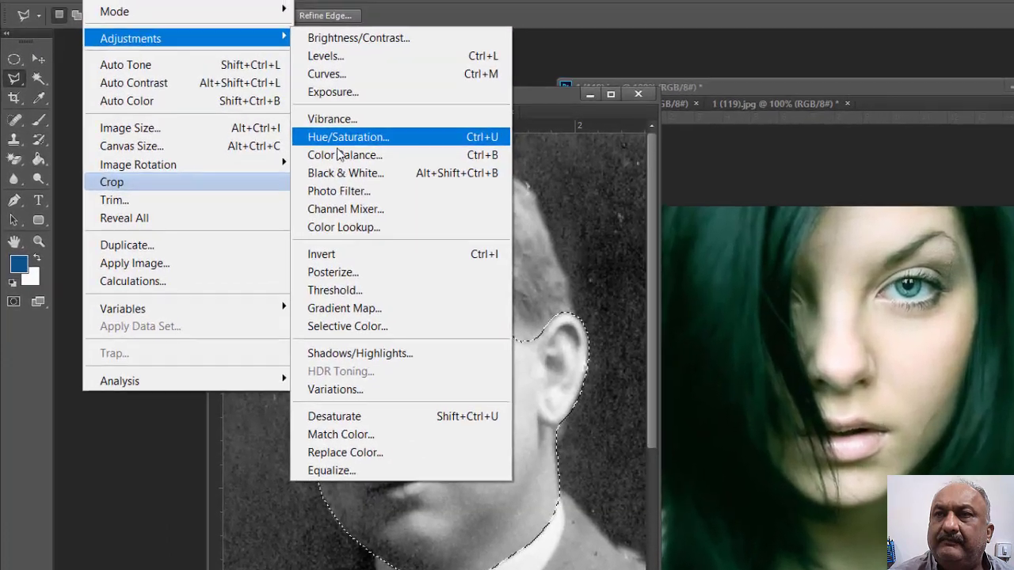
left_click(362, 189)
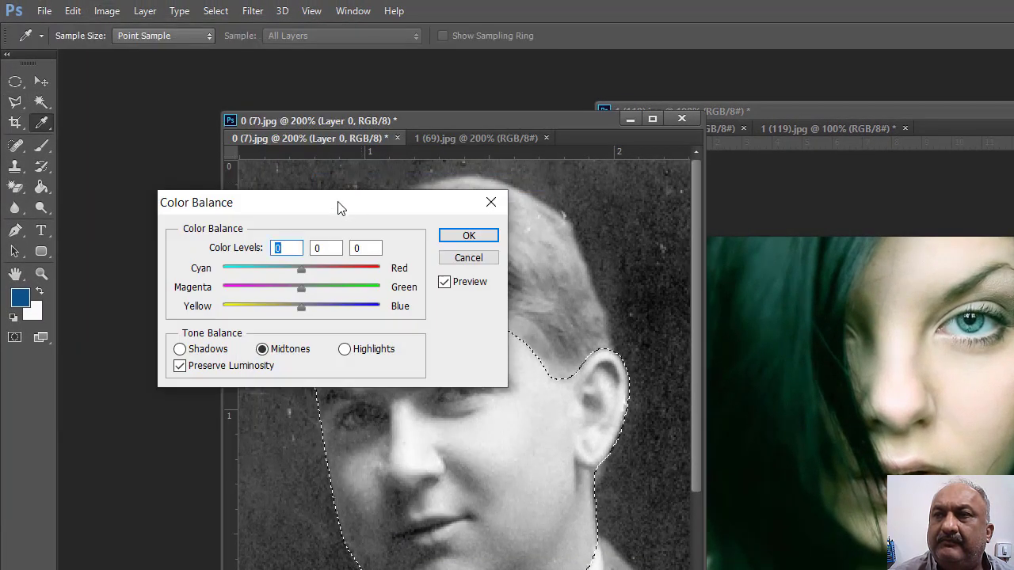
left_click_drag(340, 208, 670, 242)
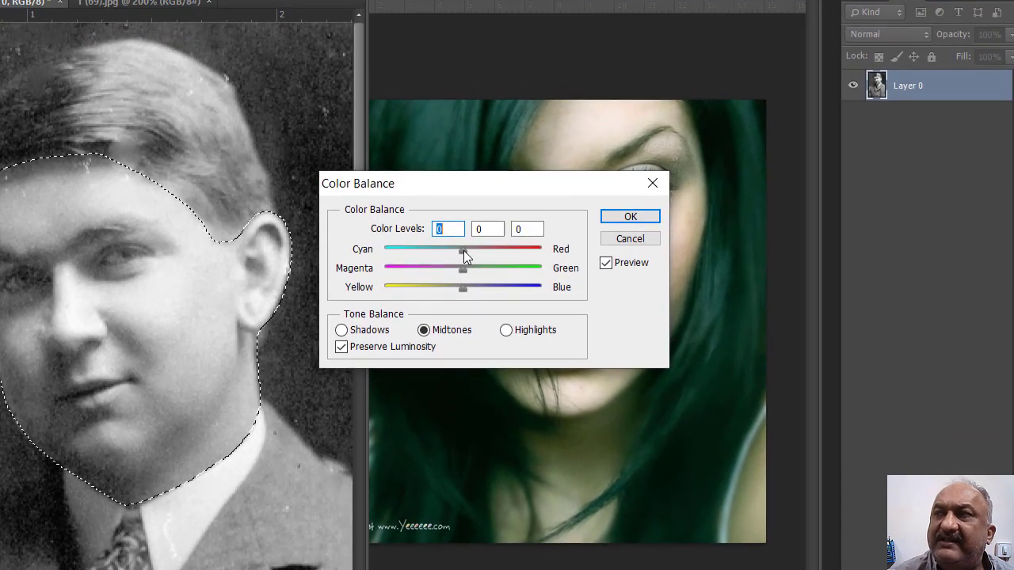
left_click(463, 224)
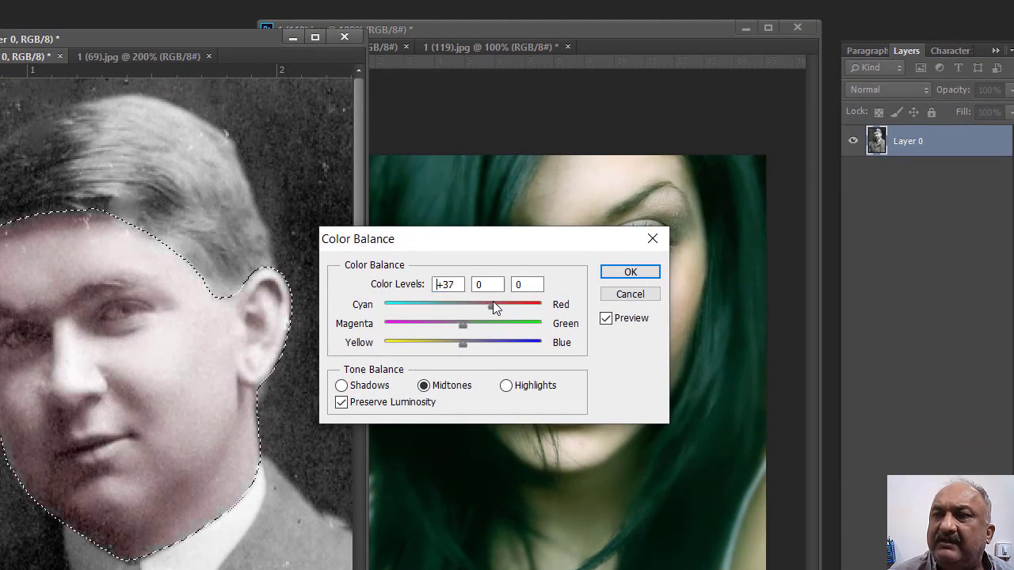
mouse_move(493, 301)
left_mouse_down()
mouse_move(506, 301)
mouse_move(485, 301)
left_mouse_up()
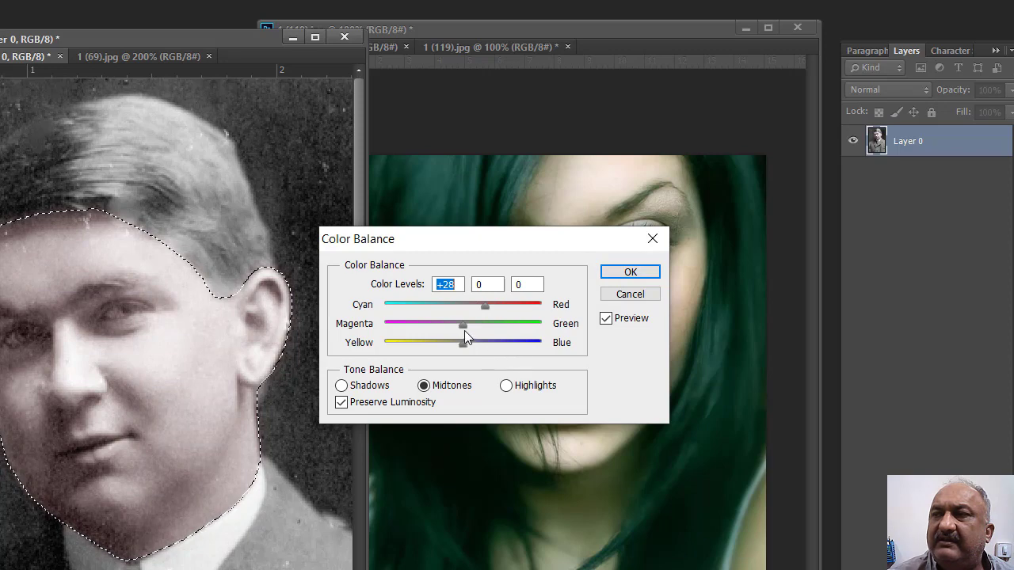
mouse_move(464, 324)
left_mouse_down()
mouse_move(473, 324)
mouse_move(460, 327)
left_mouse_up()
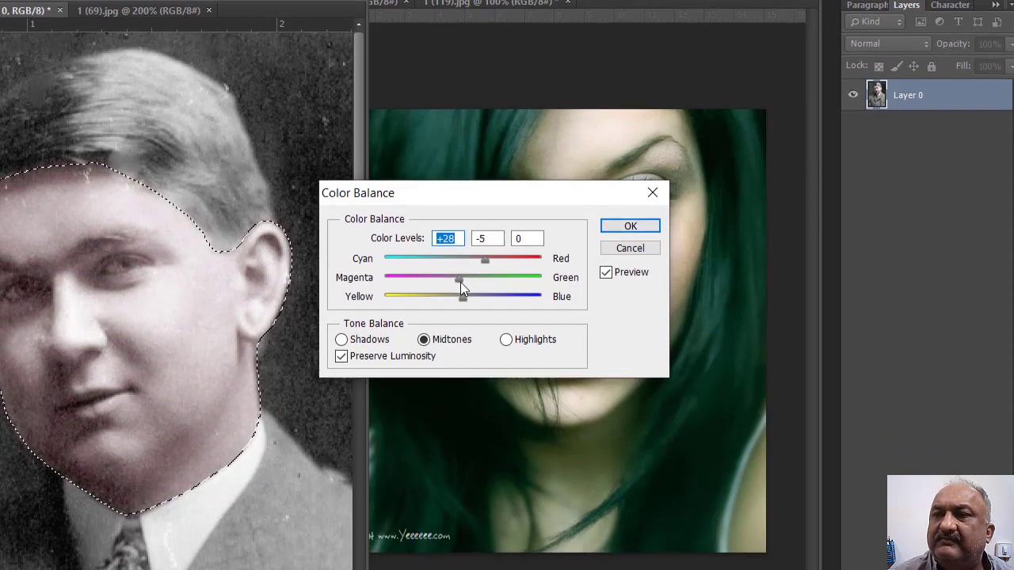
mouse_move(460, 282)
left_mouse_down()
mouse_move(471, 299)
mouse_move(463, 299)
left_mouse_up()
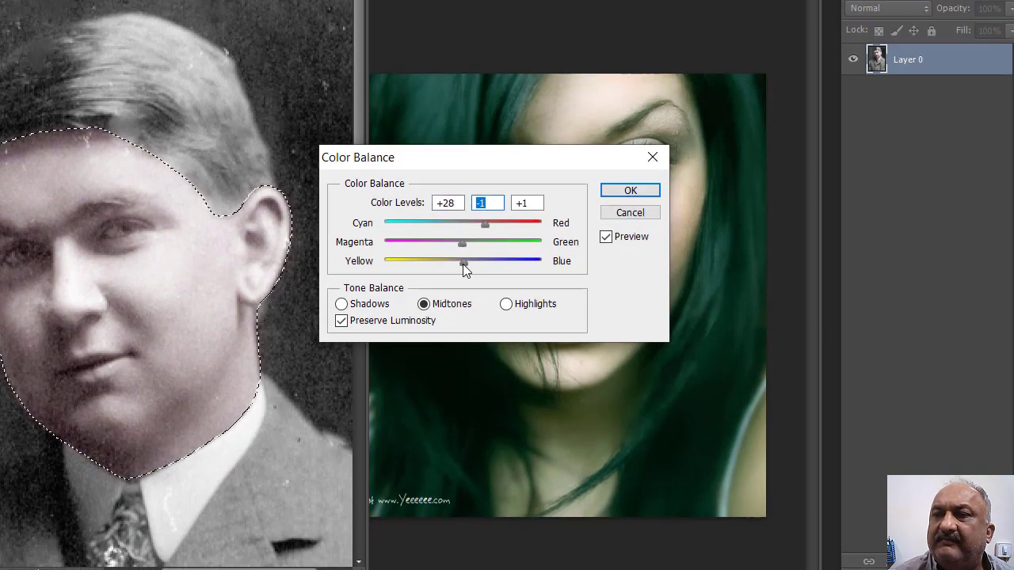
left_click_drag(463, 263, 460, 264)
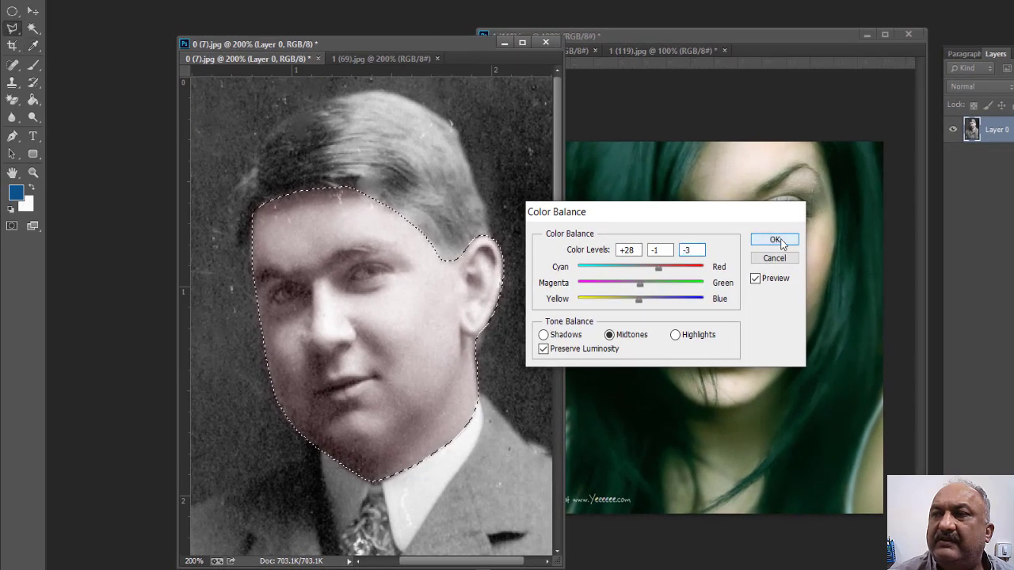
left_click(778, 240)
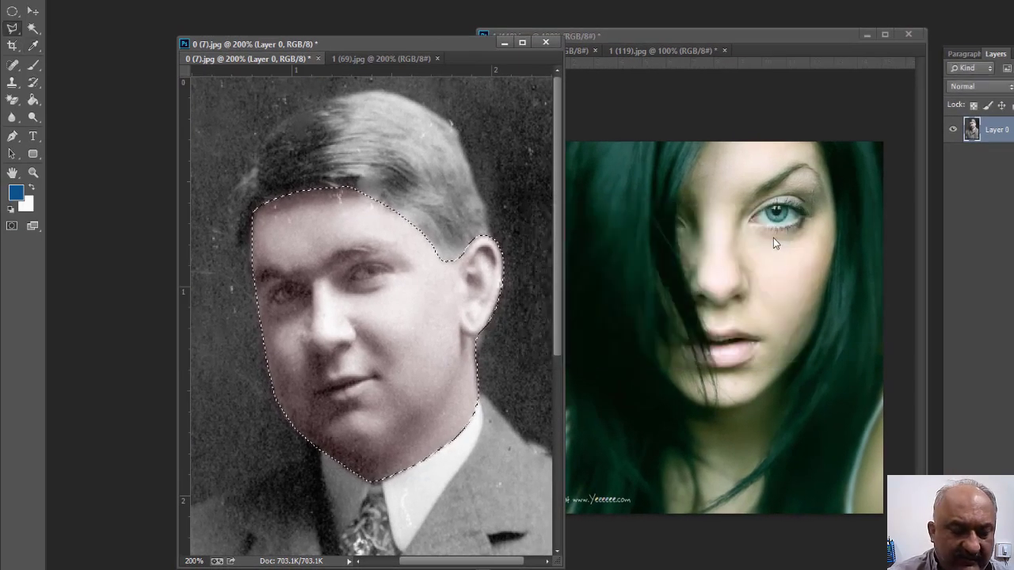
key("ctrl+d")
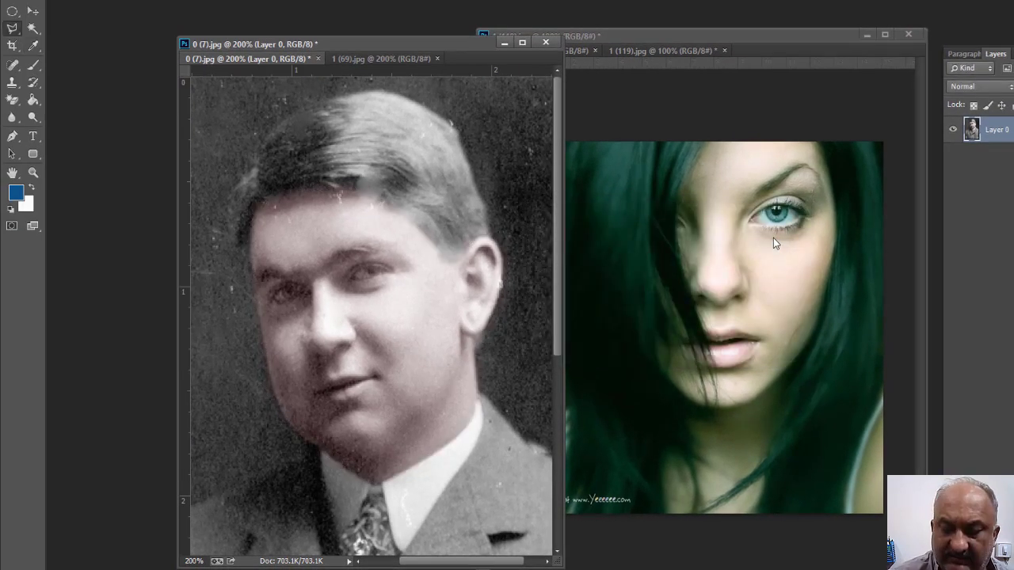
Outline the man's patterned necktie between the collar and coat with a closed Polygonal Lasso selection.
key("ctrl+minus")
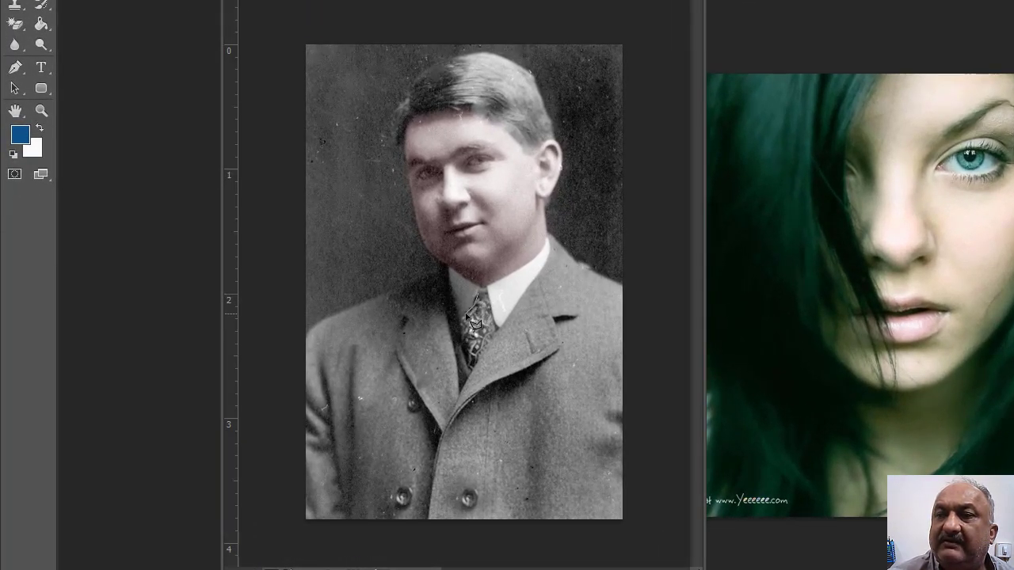
mouse_move(473, 330)
left_mouse_down()
mouse_move(467, 361)
mouse_move(478, 371)
left_mouse_up()
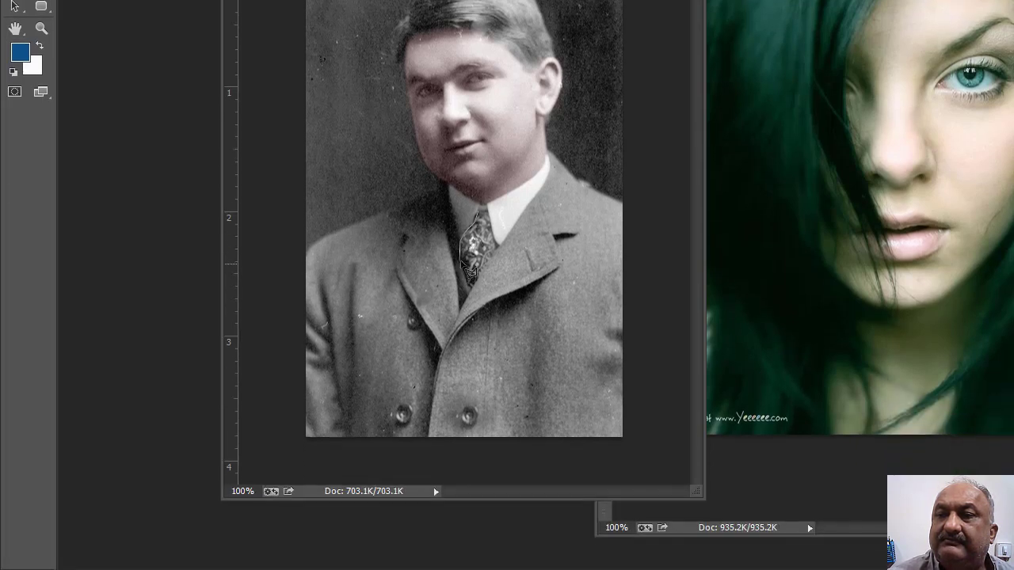
mouse_move(468, 263)
left_mouse_down()
mouse_move(472, 295)
mouse_move(484, 262)
left_mouse_up()
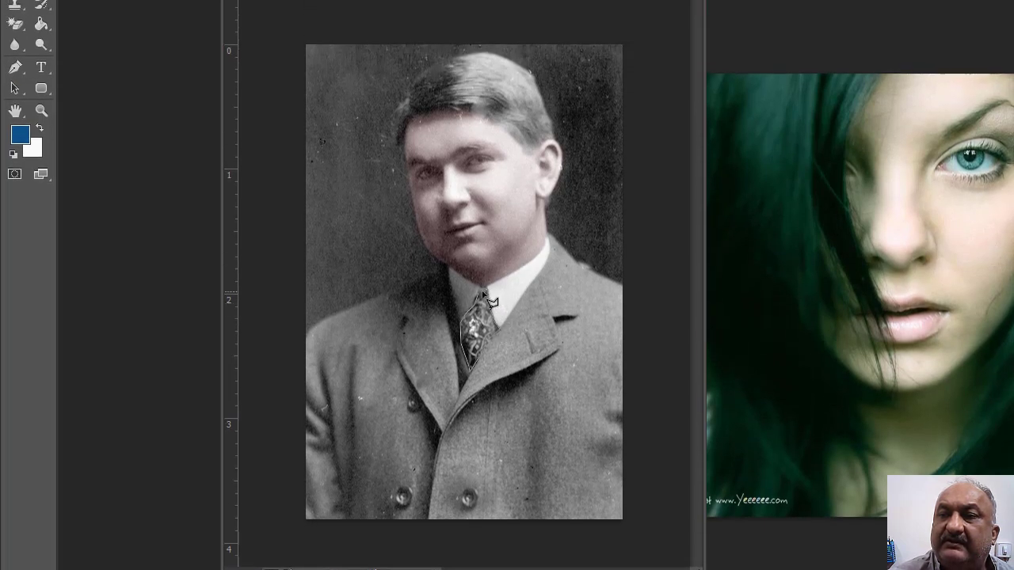
key("ctrl+d")
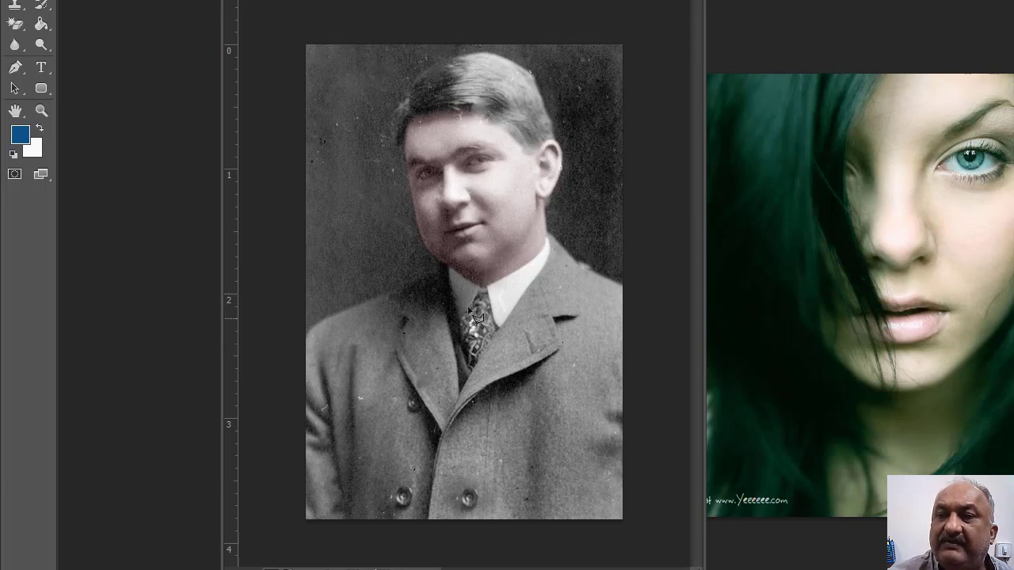
left_click(478, 317)
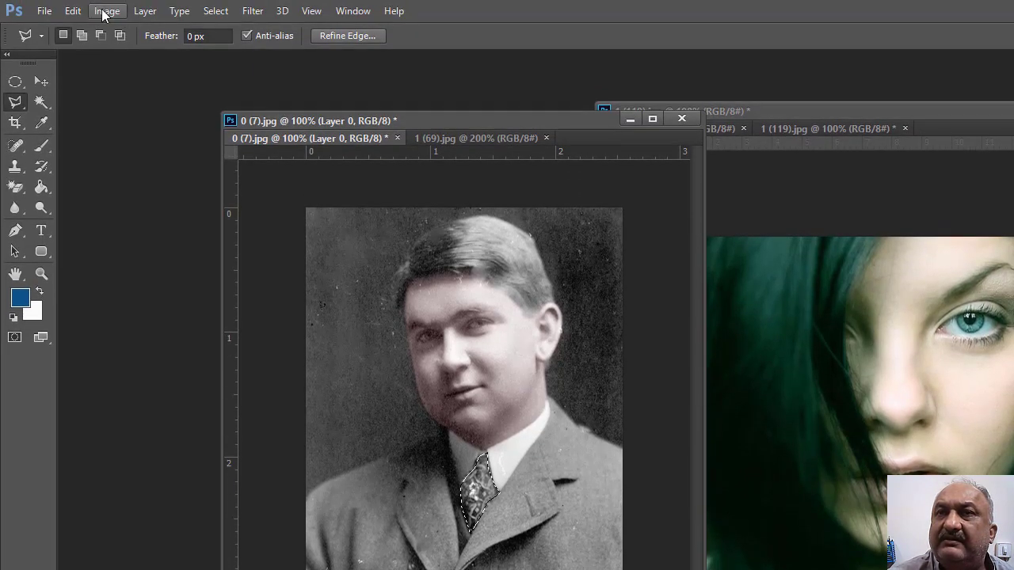
Tint the selected necktie blue with Color Balance midtone levels of 0, 0 and +53, and deselect it.
left_click(104, 13)
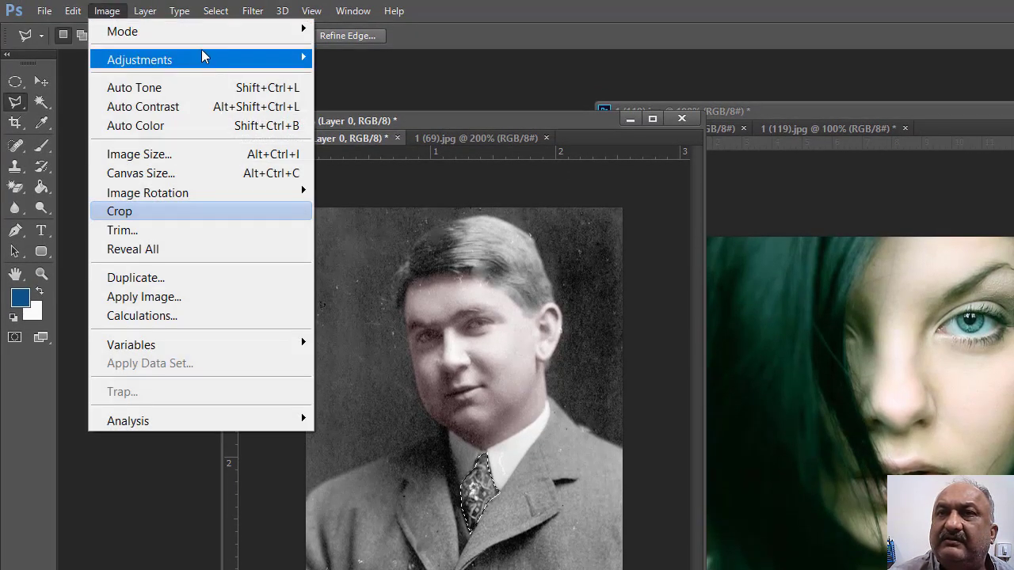
mouse_move(249, 61)
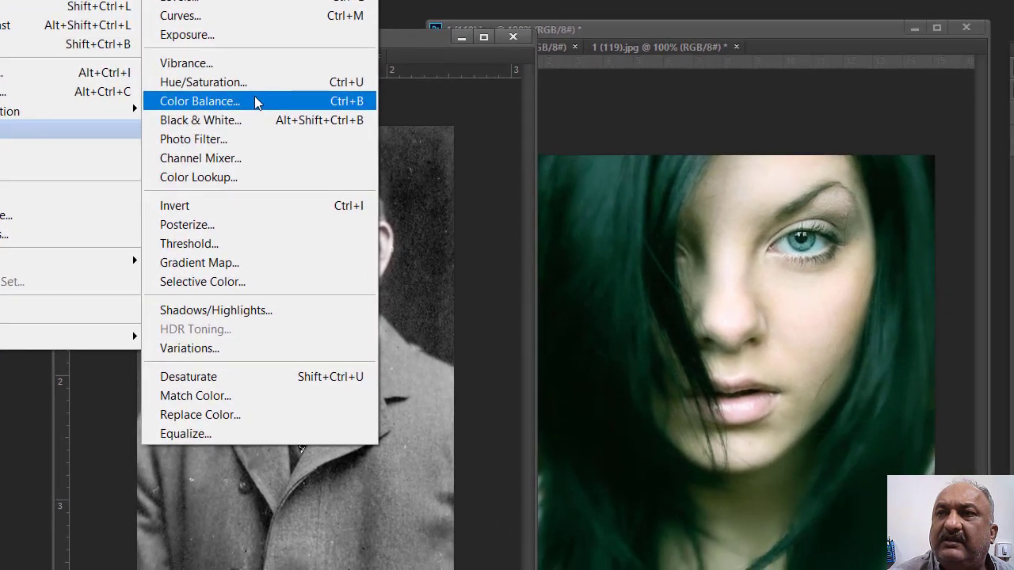
left_click(426, 182)
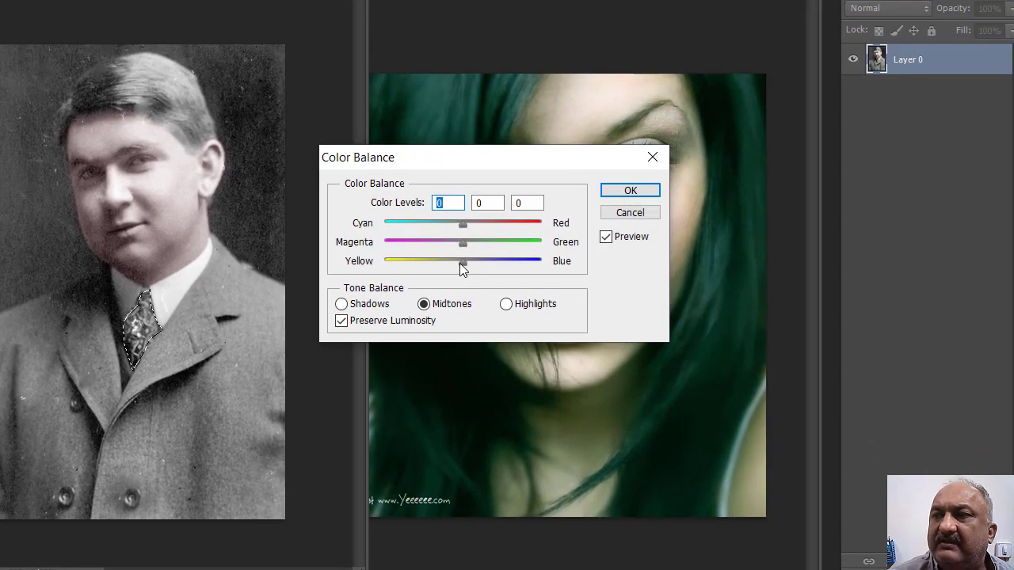
left_click_drag(631, 342, 685, 342)
mouse_move(516, 265)
left_mouse_down()
mouse_move(533, 263)
mouse_move(504, 260)
left_mouse_up()
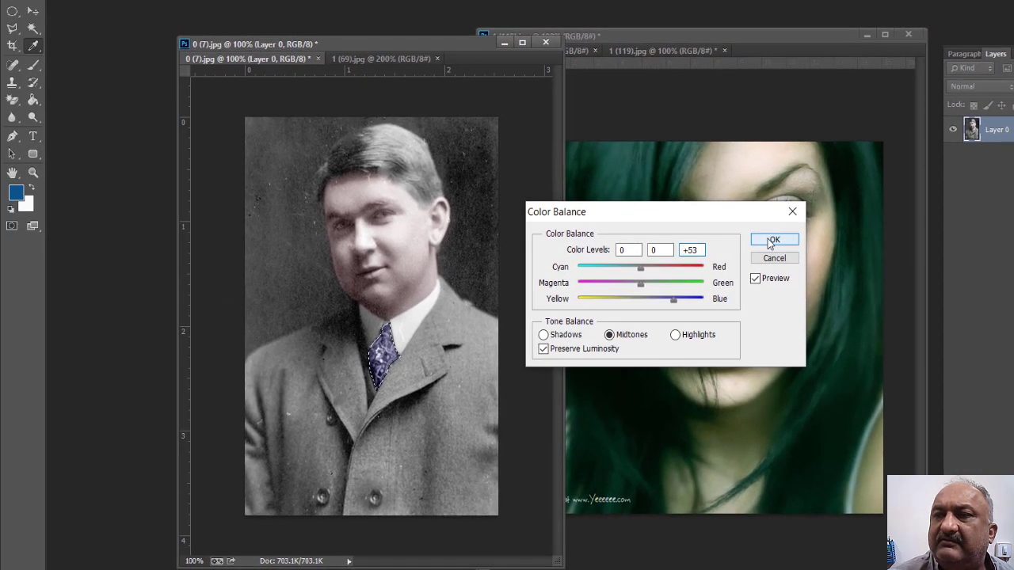
left_click(763, 236)
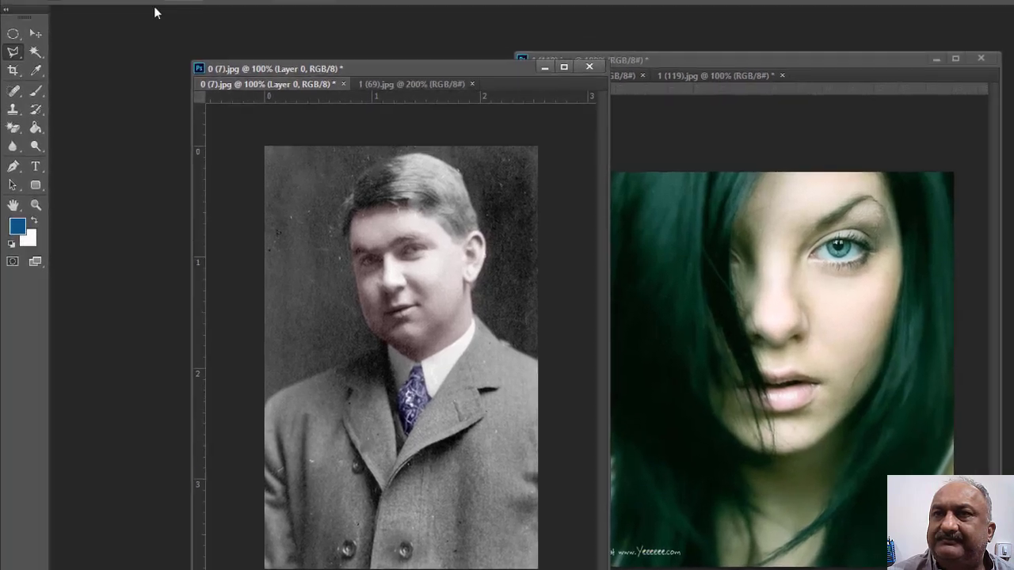
Bring up the 1 (69).jpg photo and reposition its window so it no longer overlaps the 1 (119).jpg window.
left_click(35, 33)
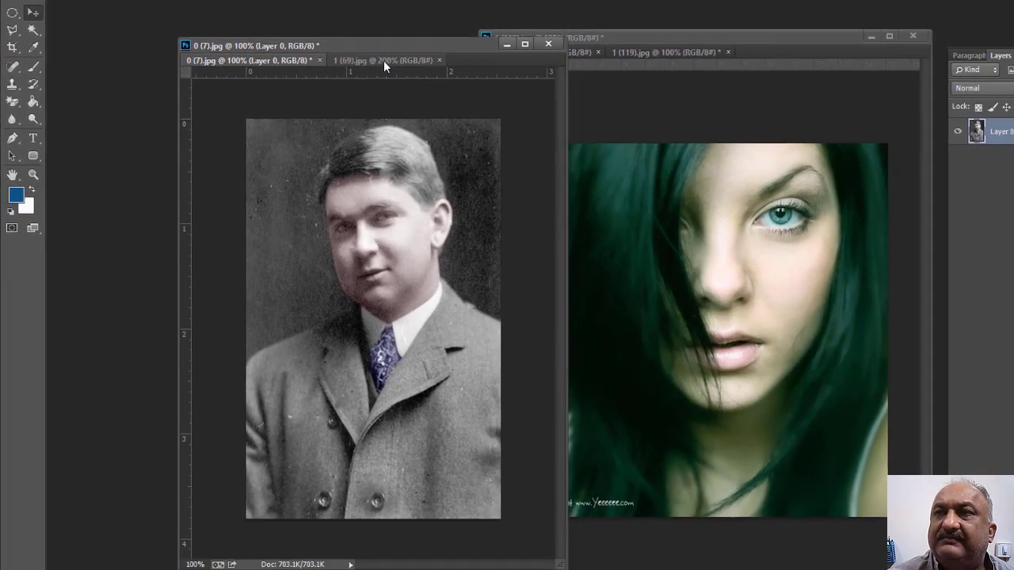
left_click(382, 61)
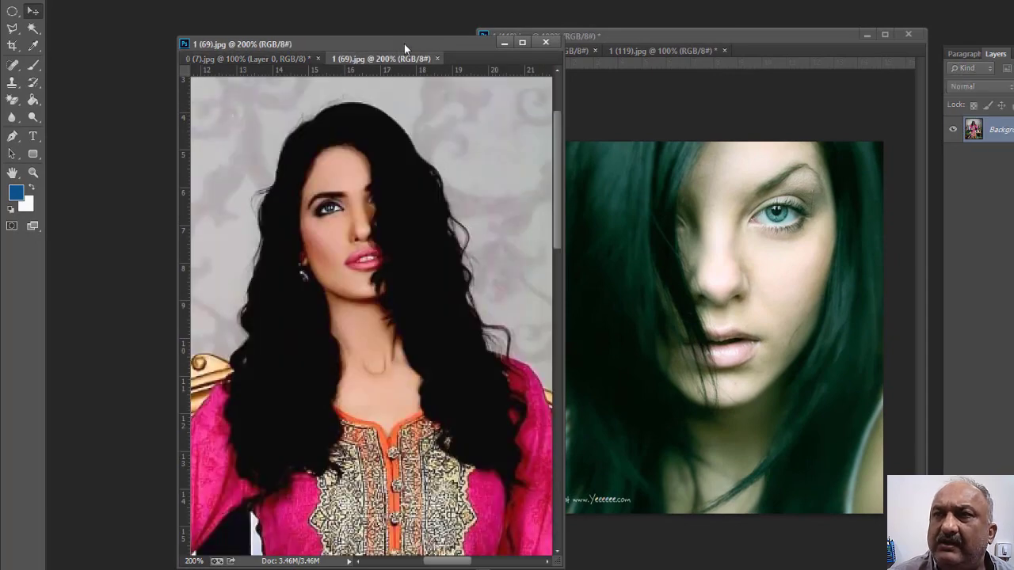
left_click_drag(404, 44, 370, 65)
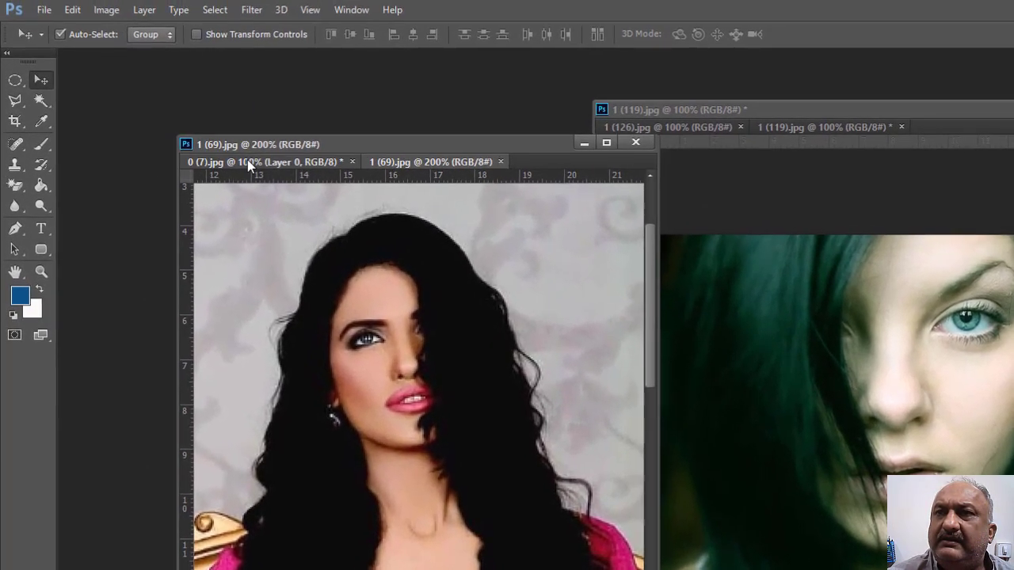
left_click(248, 161)
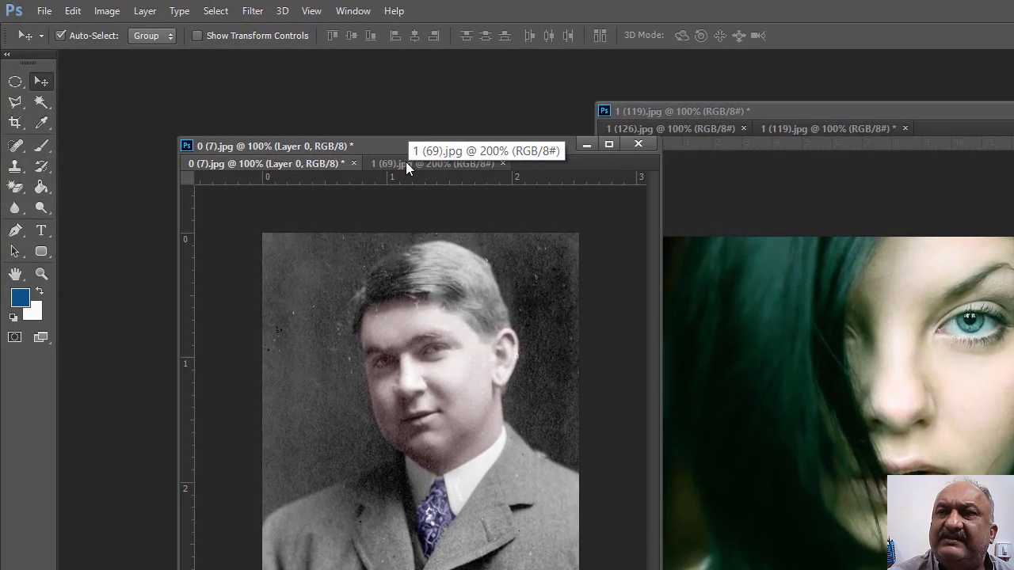
left_click(405, 163)
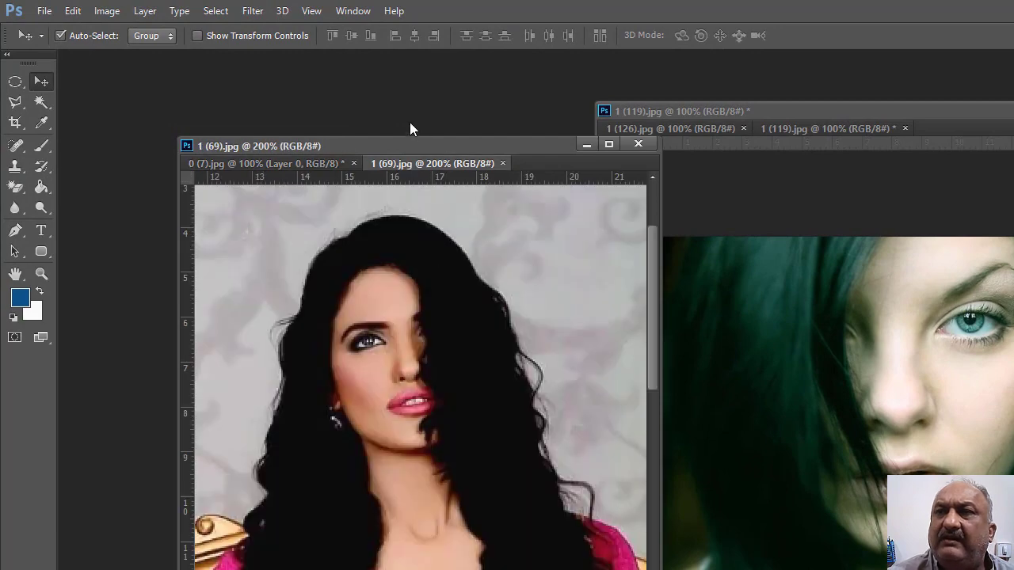
left_click_drag(403, 146, 340, 89)
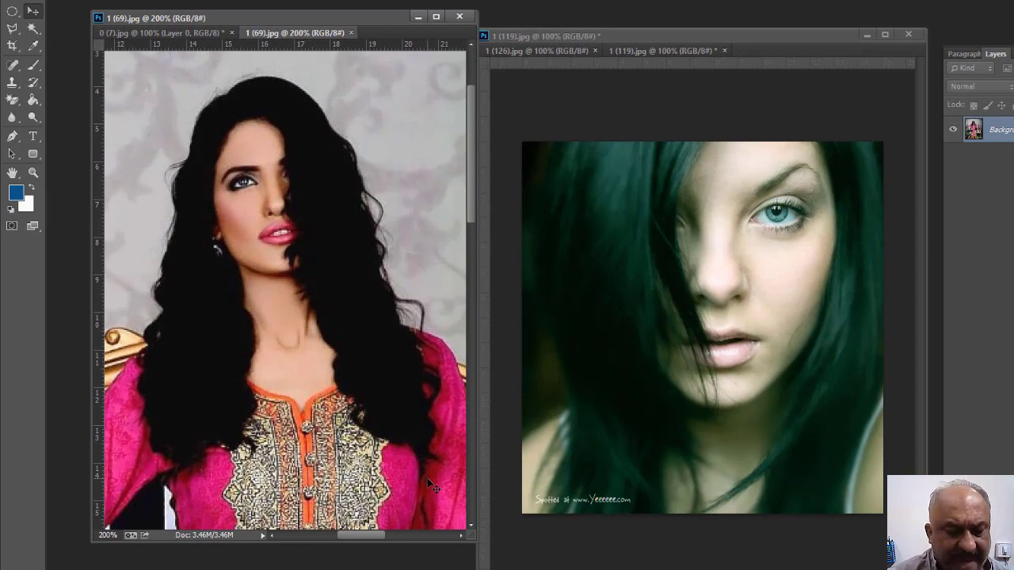
Examine the whole 1 (69).jpg photo, including the woman's dress, neck and the hair covering half her face.
key("ctrl+minus")
key("ctrl+minus")
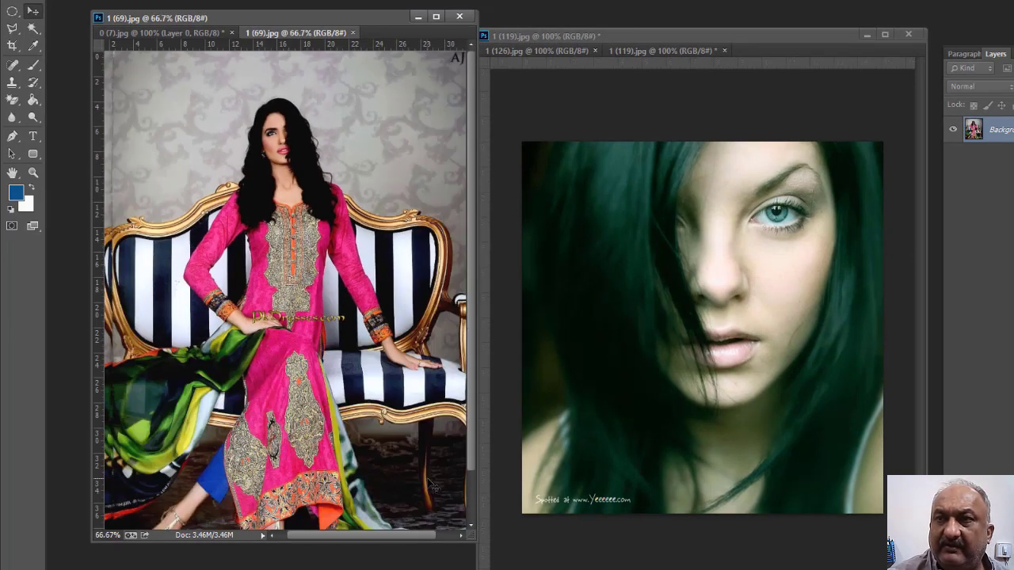
key("ctrl+minus")
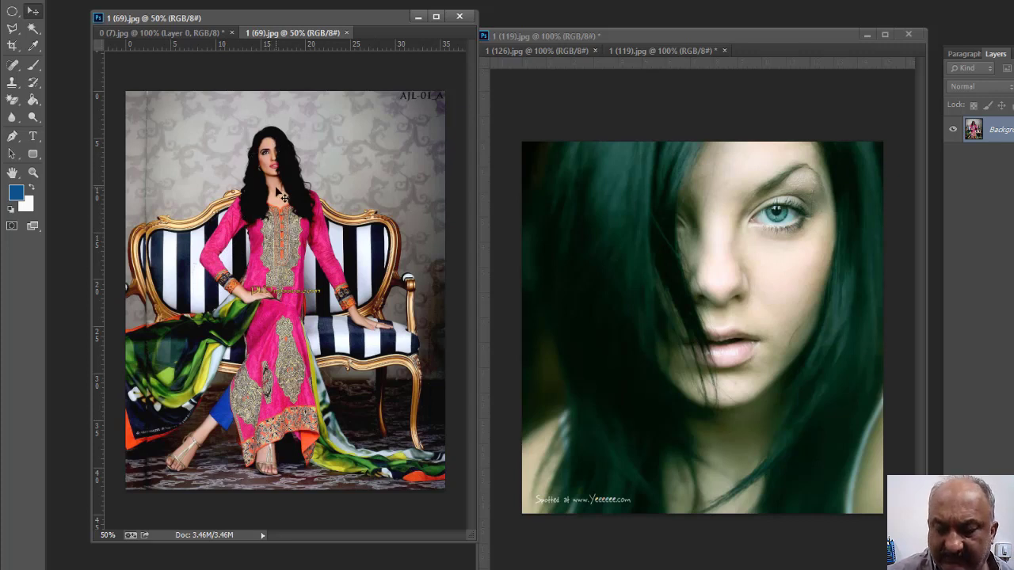
scroll(279, 192, "up", 3)
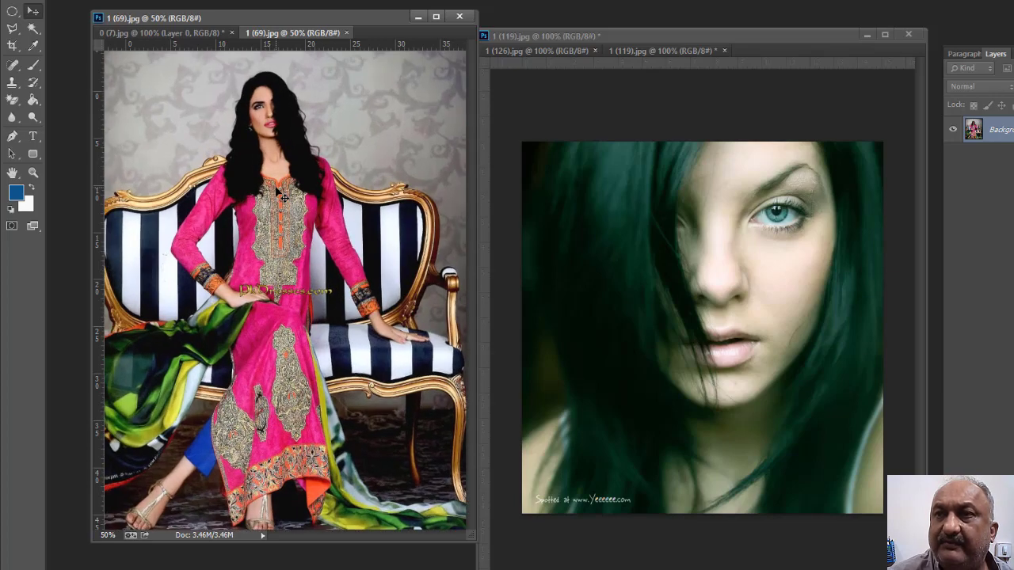
scroll(278, 193, "up", 1)
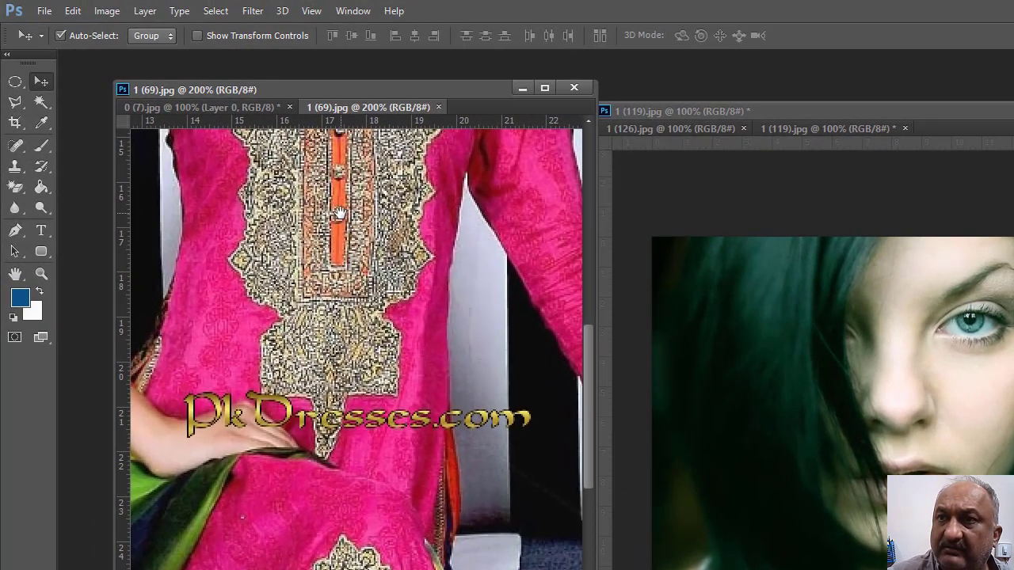
left_click_drag(336, 324, 369, 538)
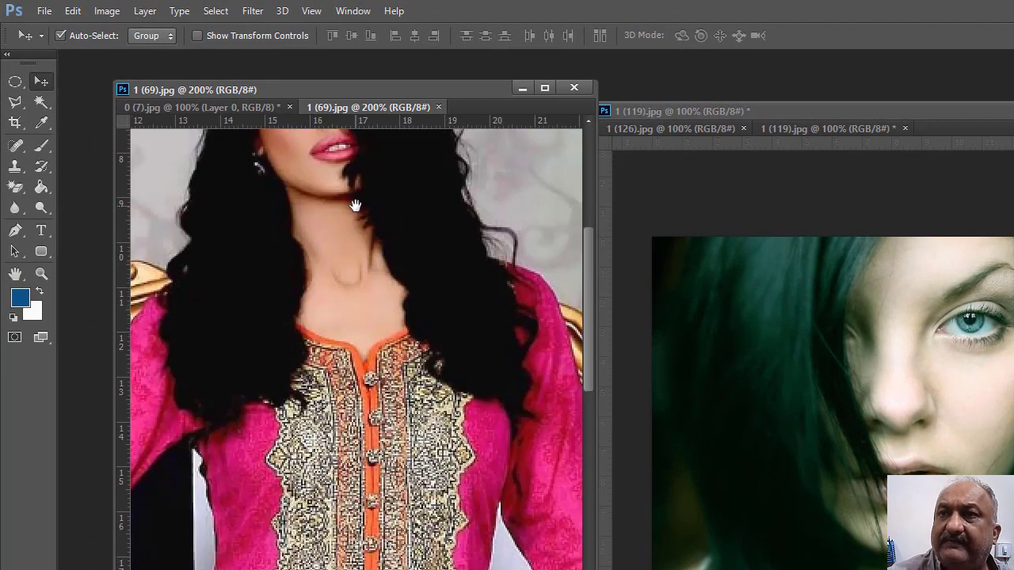
left_click_drag(384, 297, 420, 362)
left_click_drag(378, 252, 370, 398)
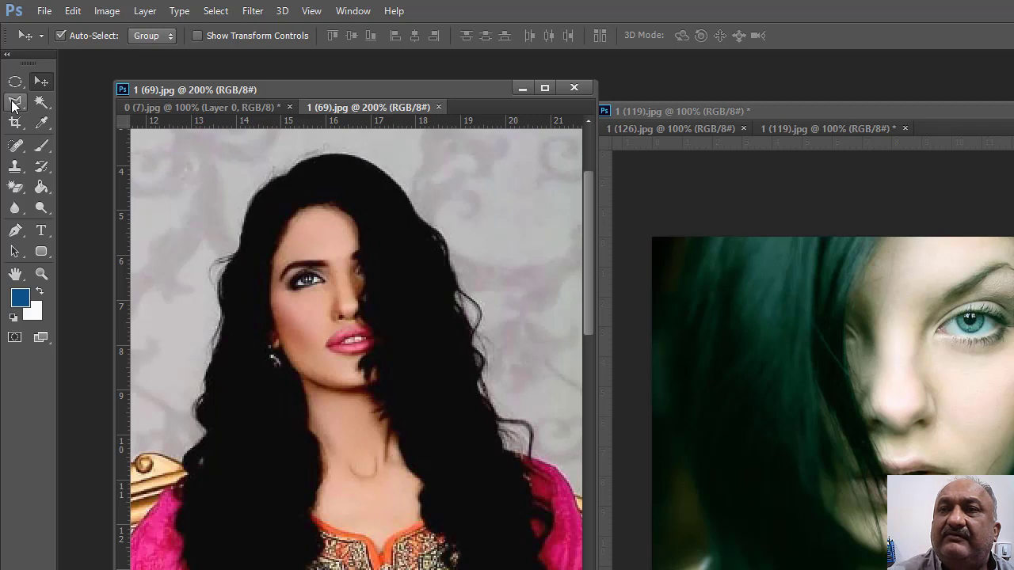
left_click_drag(13, 104, 63, 121)
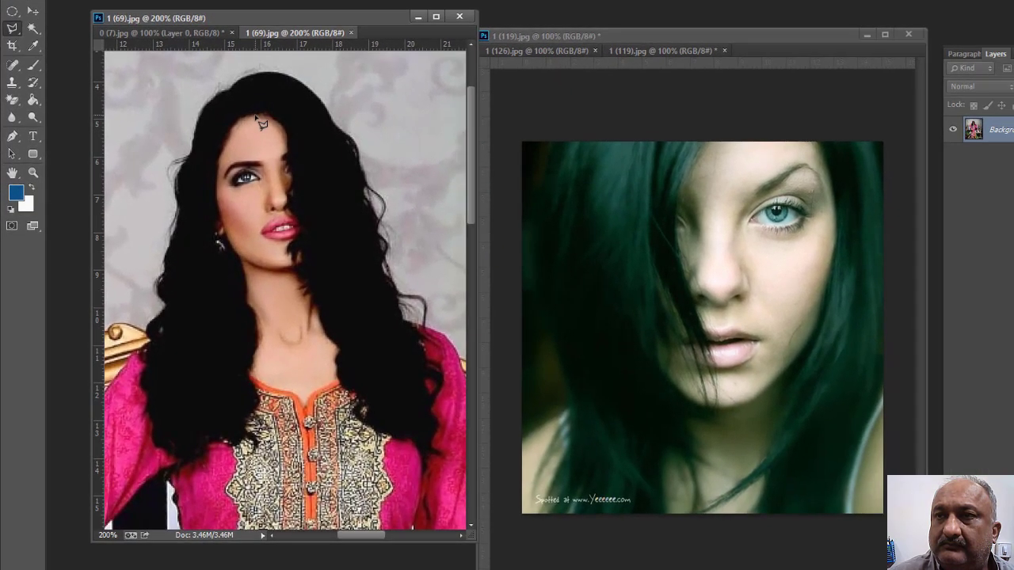
left_click(257, 120)
left_click(272, 210)
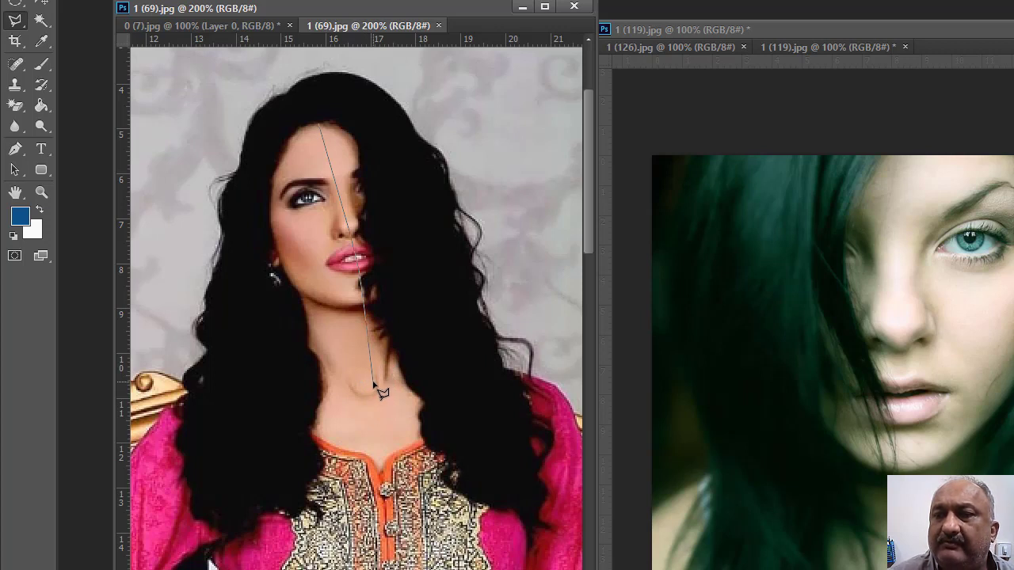
key("Escape")
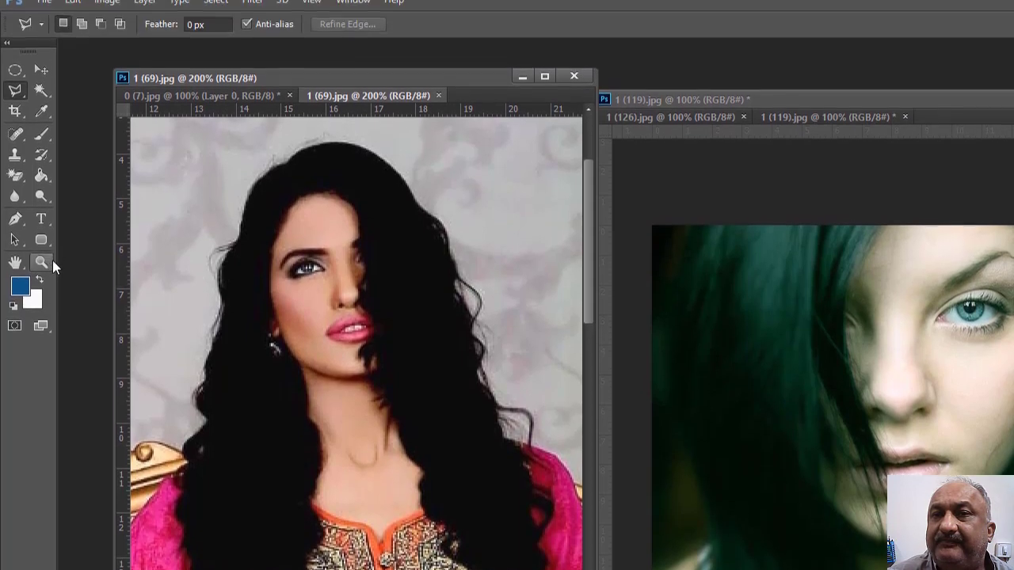
Magnify the woman's chin to 400% and activate the Clone Stamp tool.
left_click(41, 192)
left_click(394, 369)
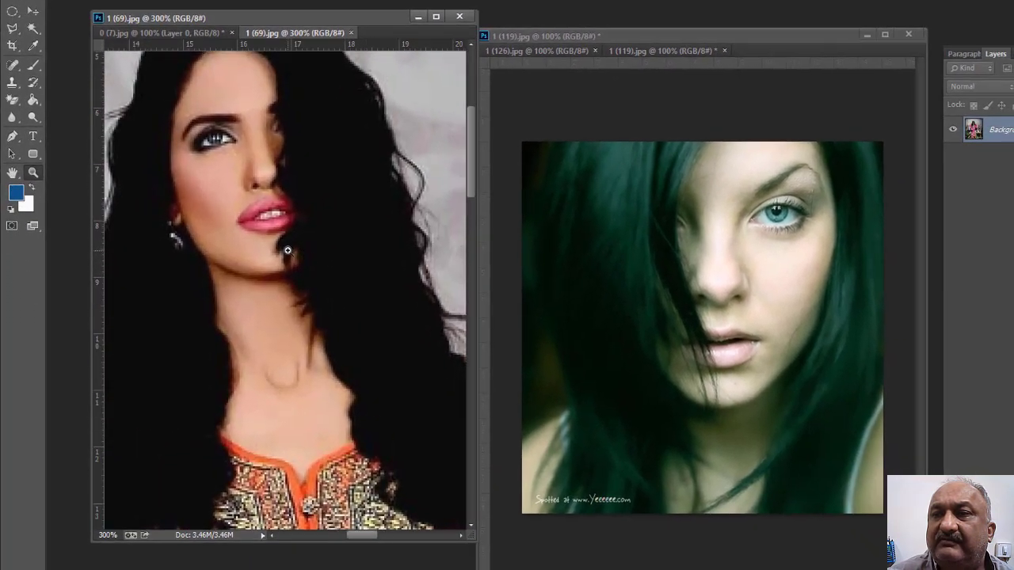
left_click(288, 250)
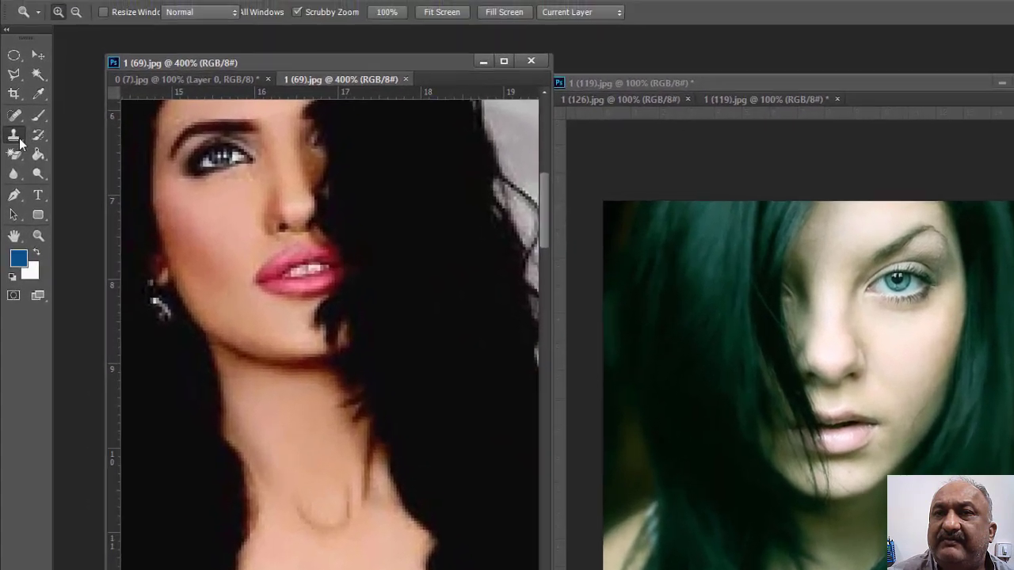
left_click(13, 84)
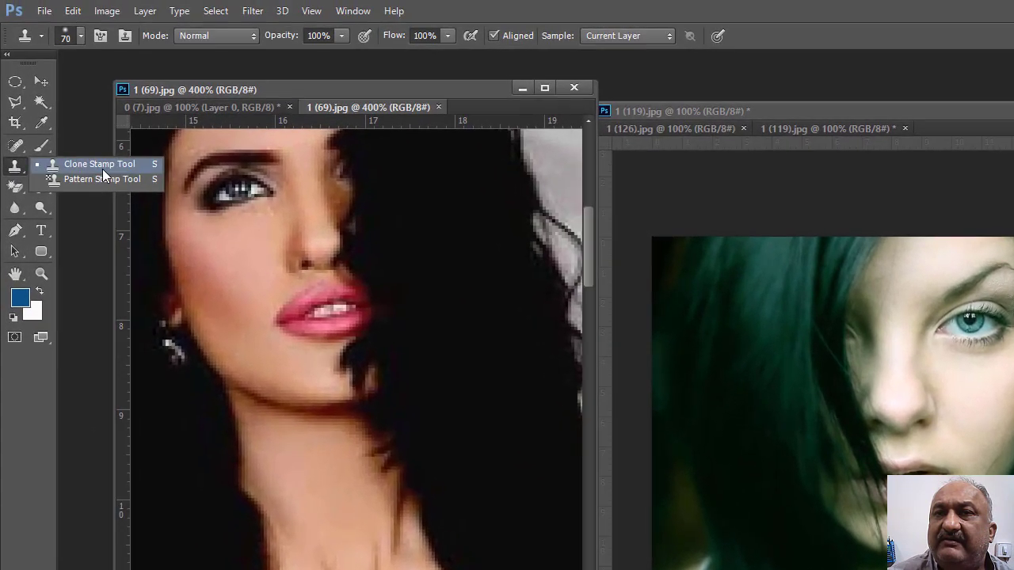
left_click(83, 80)
Undo the stray clone dabs on the woman's chin and reduce the Clone Stamp brush size to 10.
left_click_drag(324, 371, 321, 367)
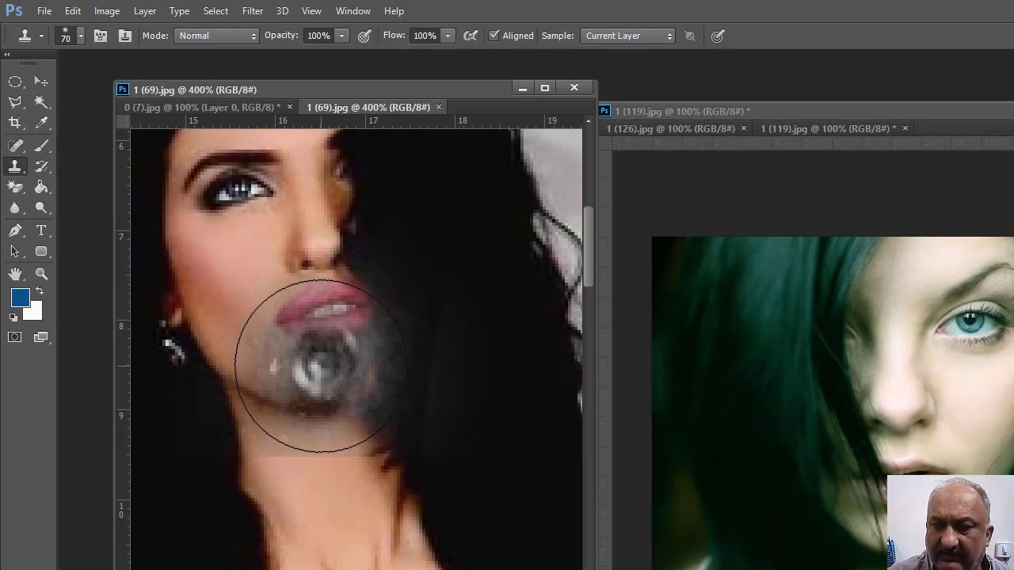
key("bracketleft")
key("ctrl+alt+z")
key("ctrl+alt+z")
key("ctrl+alt+z")
key("ctrl+alt+z")
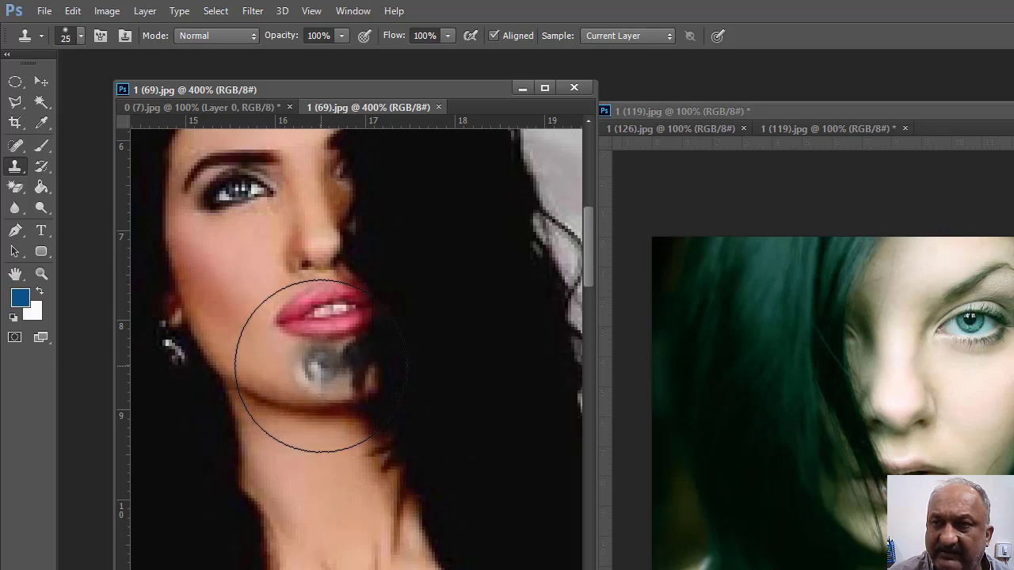
key("ctrl+alt+z")
key("ctrl+alt+z")
key("bracketleft")
key("bracketleft")
key("bracketleft")
key("ctrl+alt+z")
key("ctrl+alt+z")
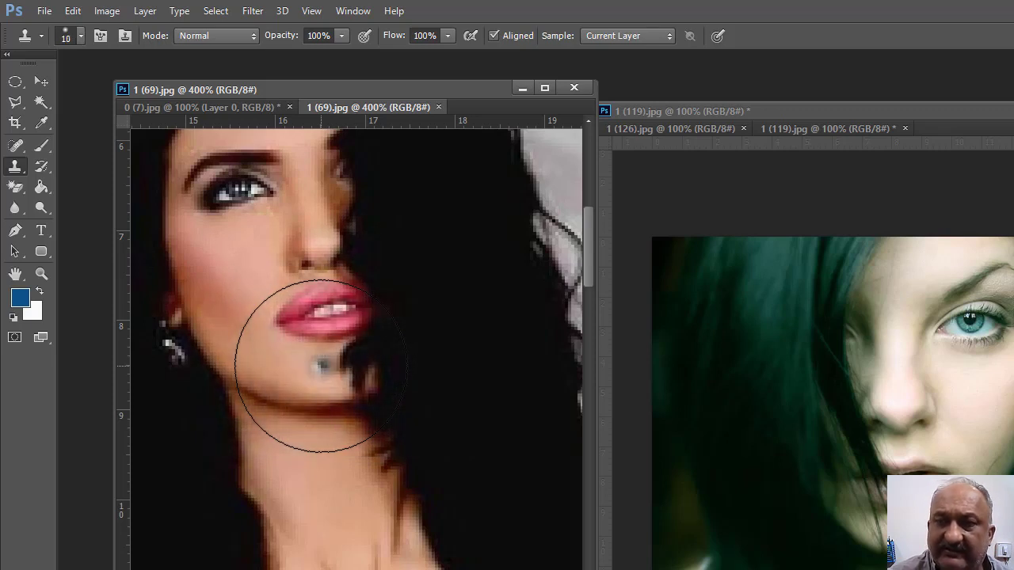
key("ctrl+alt+z")
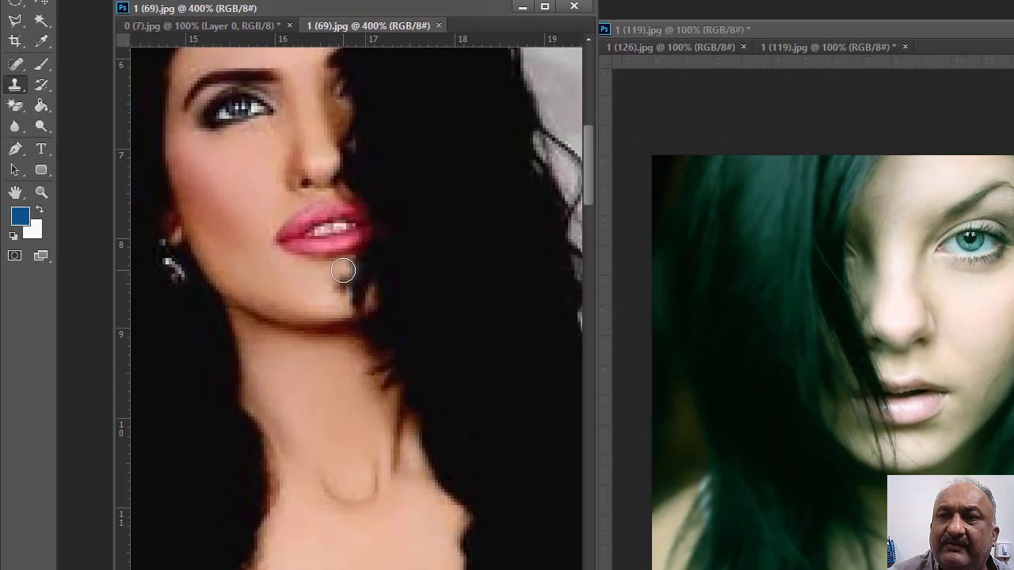
Clone clean chin skin over the dark hair strands crossing the chin below the lips, resampling nearby skin for each patch.
mouse_move(324, 268)
left_mouse_down()
mouse_move(325, 282)
mouse_move(346, 287)
mouse_move(349, 266)
mouse_move(355, 293)
mouse_move(341, 293)
mouse_move(358, 297)
left_mouse_up()
left_click(327, 312, "alt")
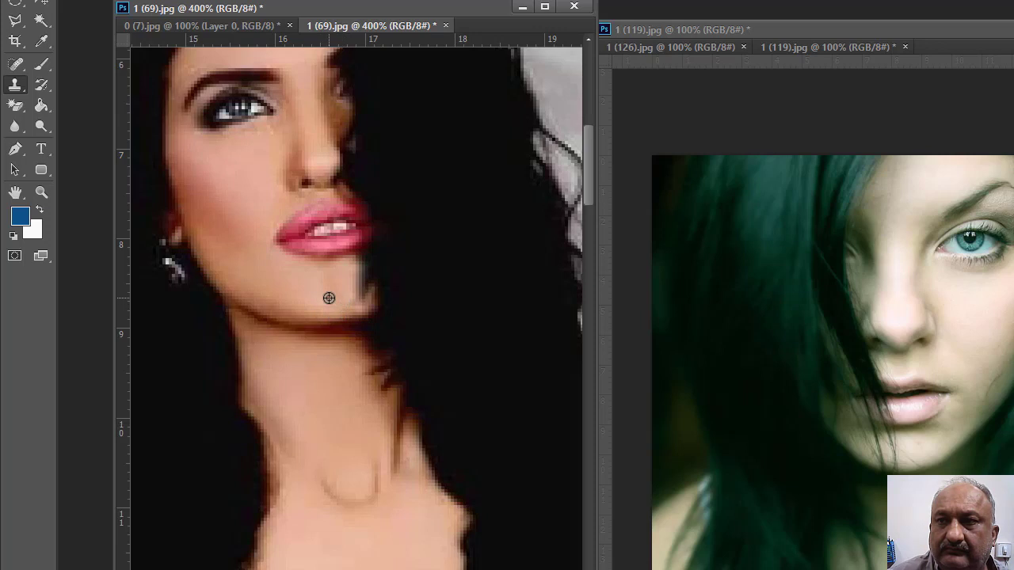
left_click_drag(350, 299, 360, 293)
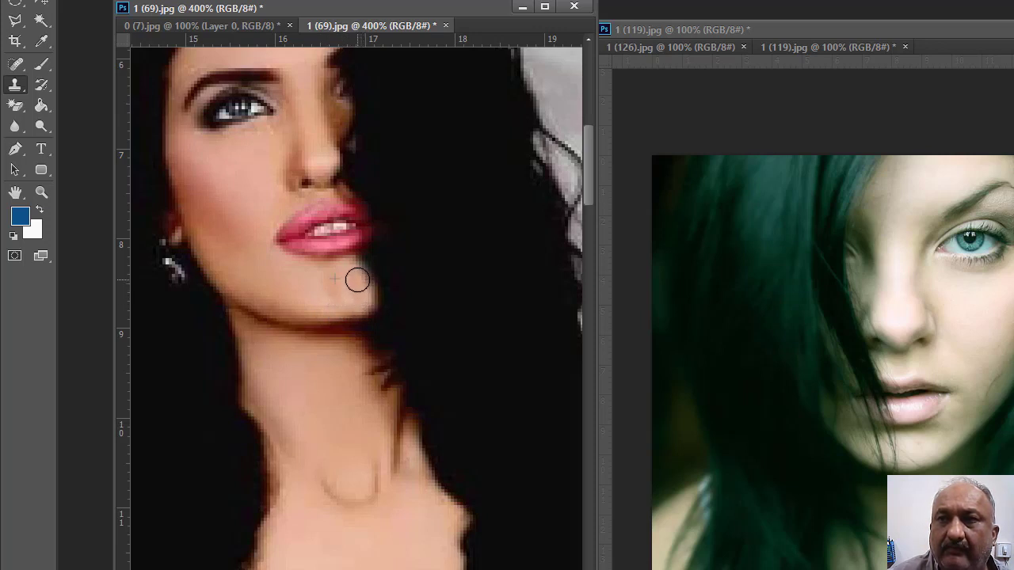
left_click(292, 278, "alt")
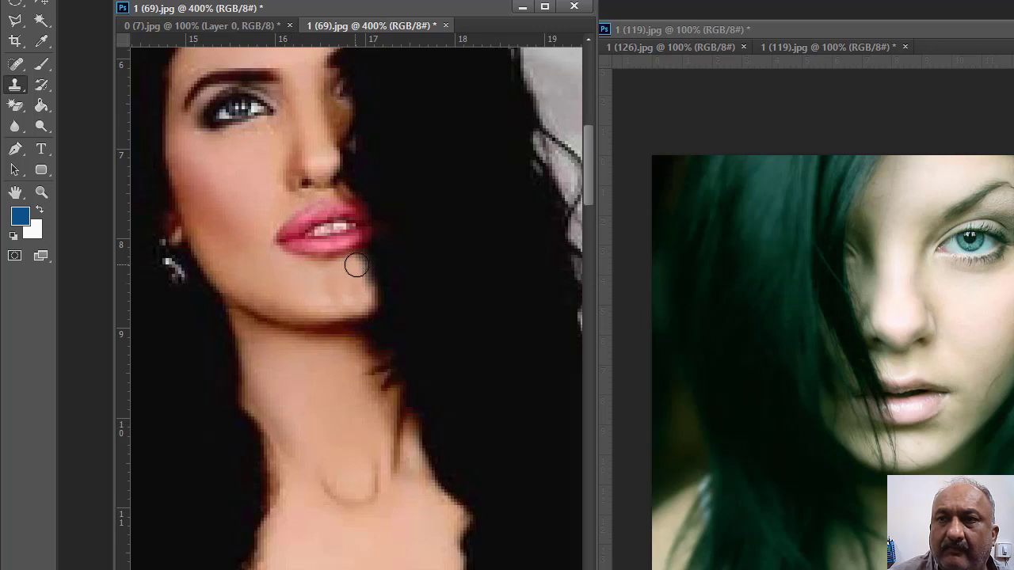
left_click_drag(356, 264, 366, 266)
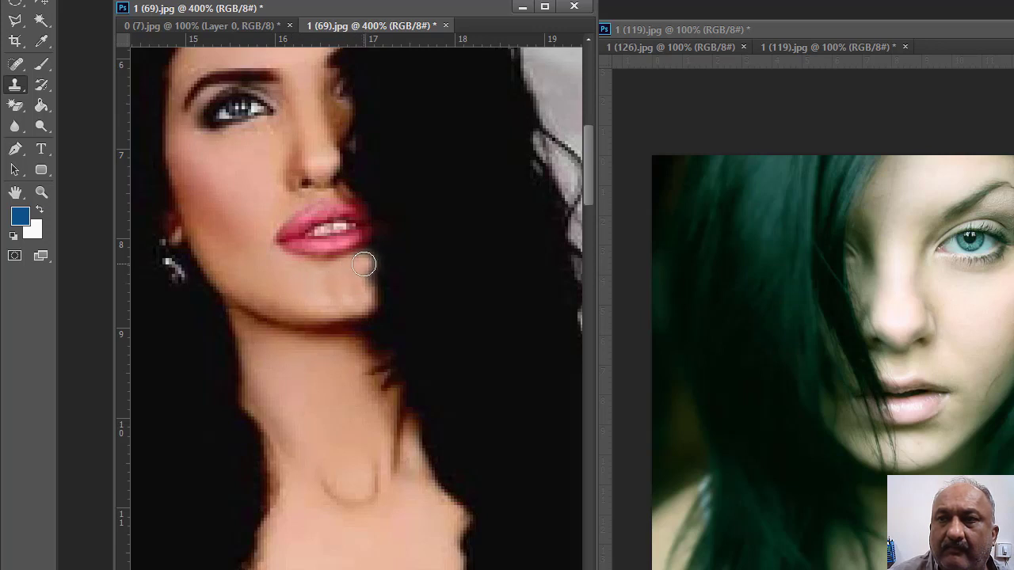
left_click(365, 266)
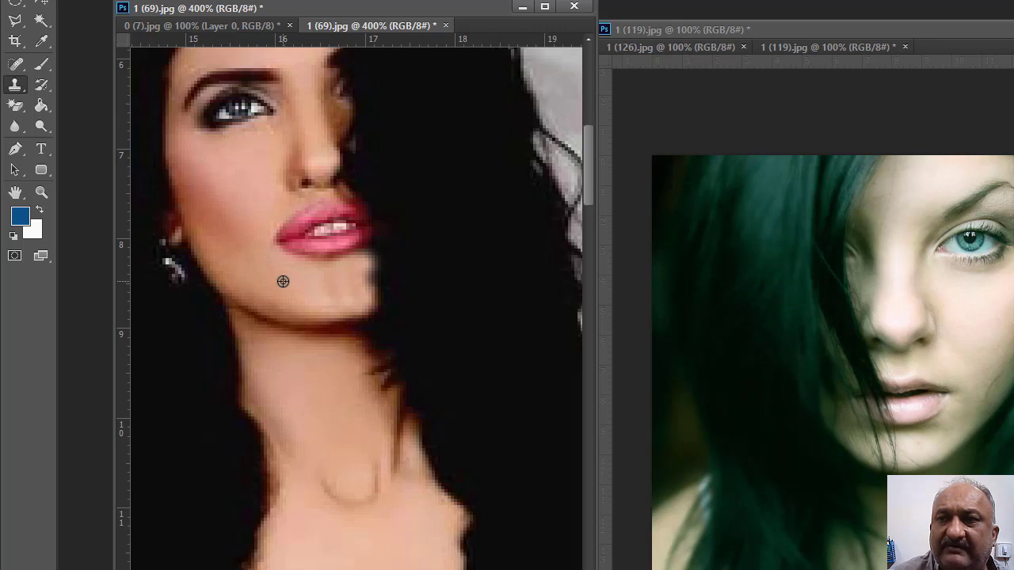
left_click(364, 273)
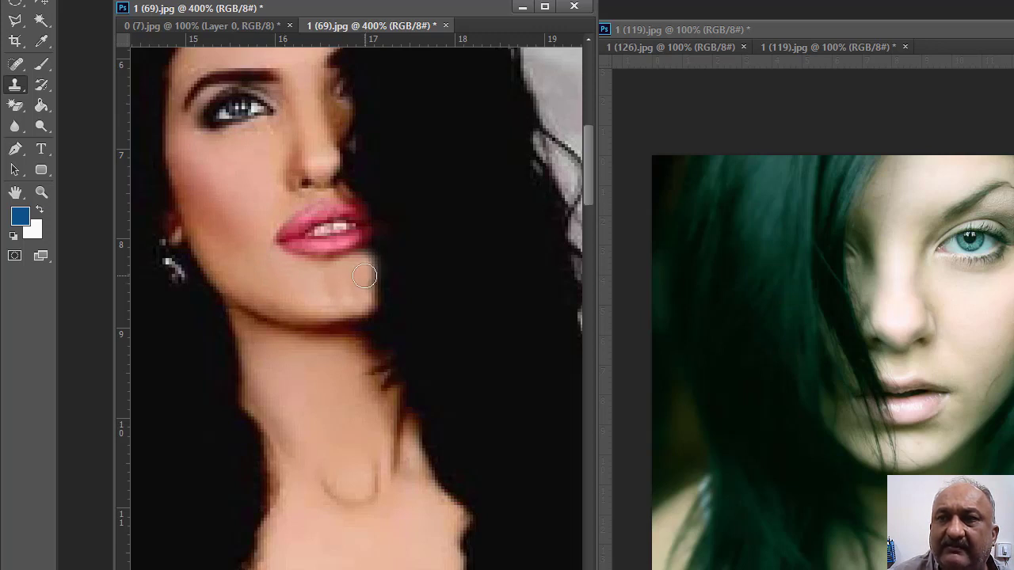
left_click_drag(364, 275, 362, 297)
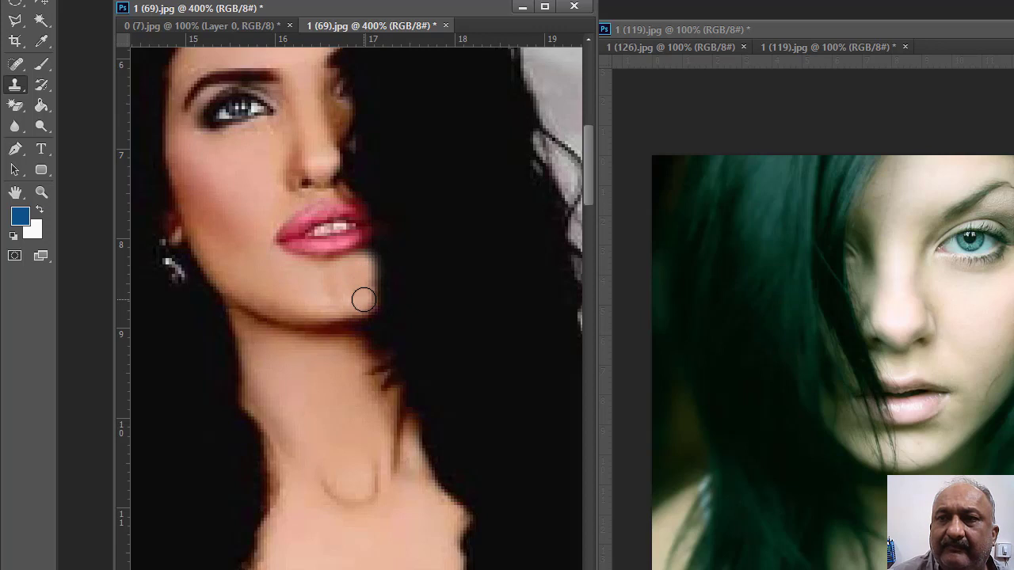
left_click(294, 292, "alt")
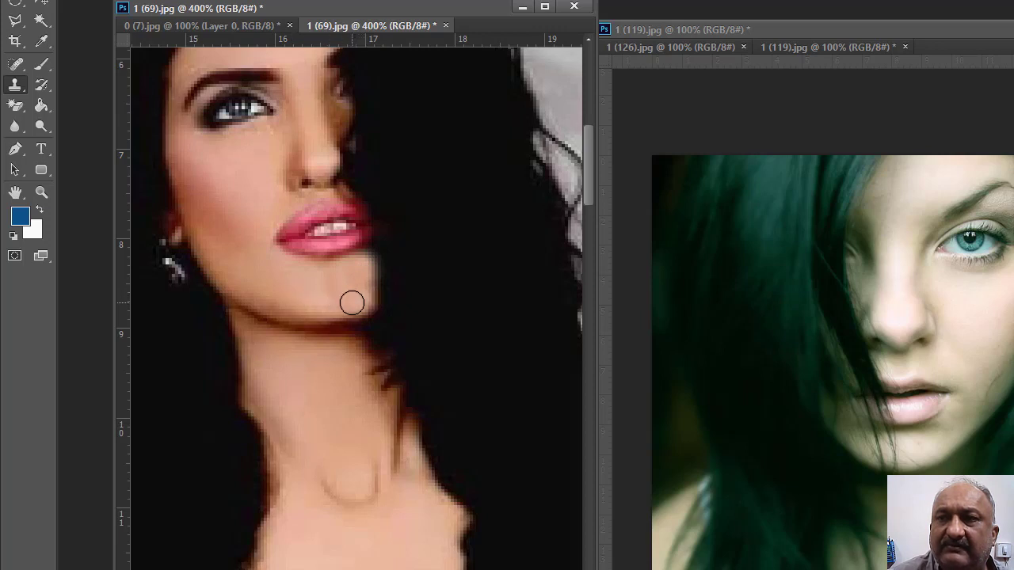
mouse_move(357, 302)
left_mouse_down()
mouse_move(365, 304)
mouse_move(344, 303)
left_mouse_up()
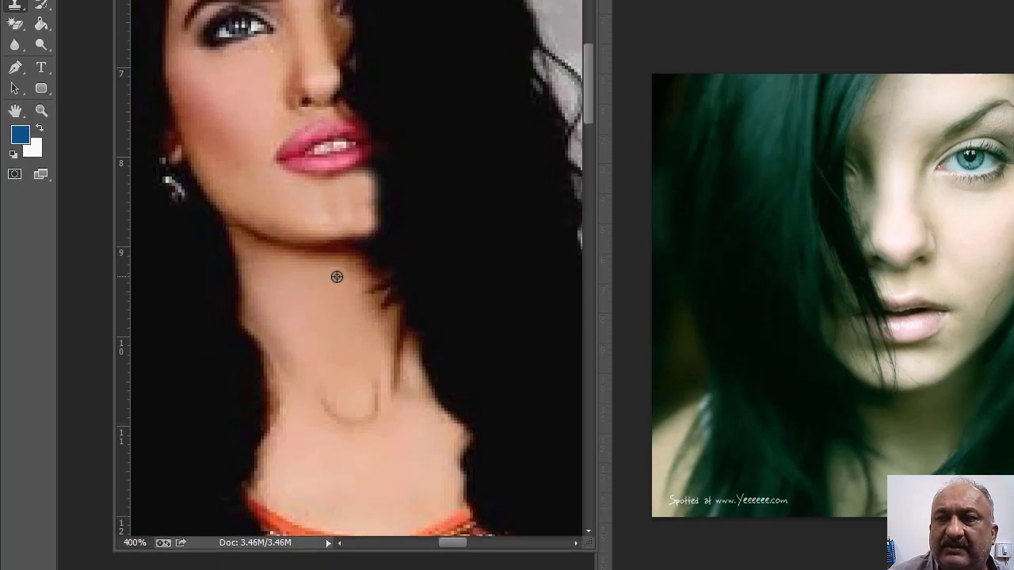
Clone neck skin over the stray hair strands at the neck's edge just beneath the jaw.
left_click(337, 277, "alt")
left_click(358, 268)
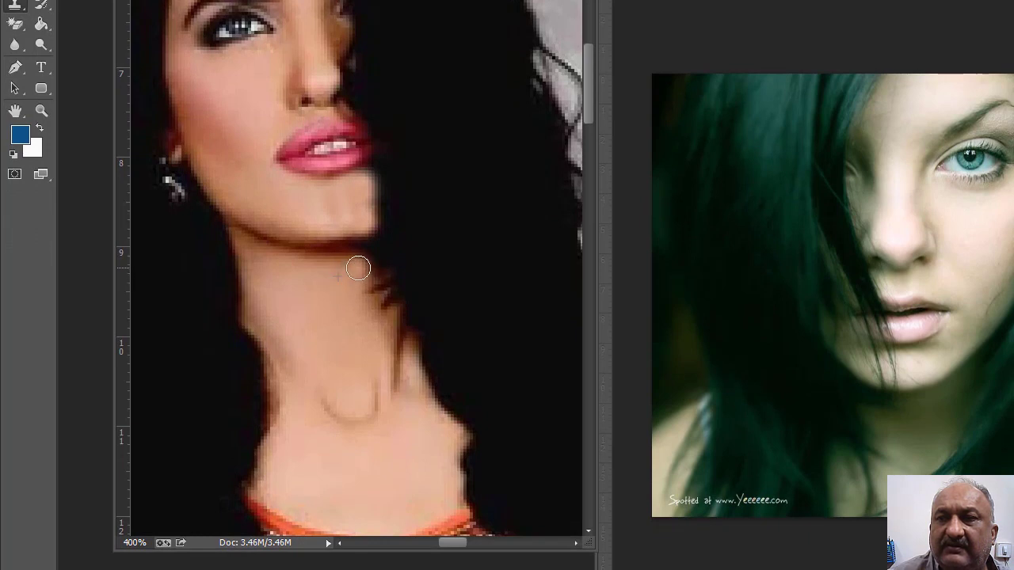
mouse_move(364, 280)
left_mouse_down()
mouse_move(374, 286)
mouse_move(369, 301)
mouse_move(347, 301)
mouse_move(370, 302)
left_mouse_up()
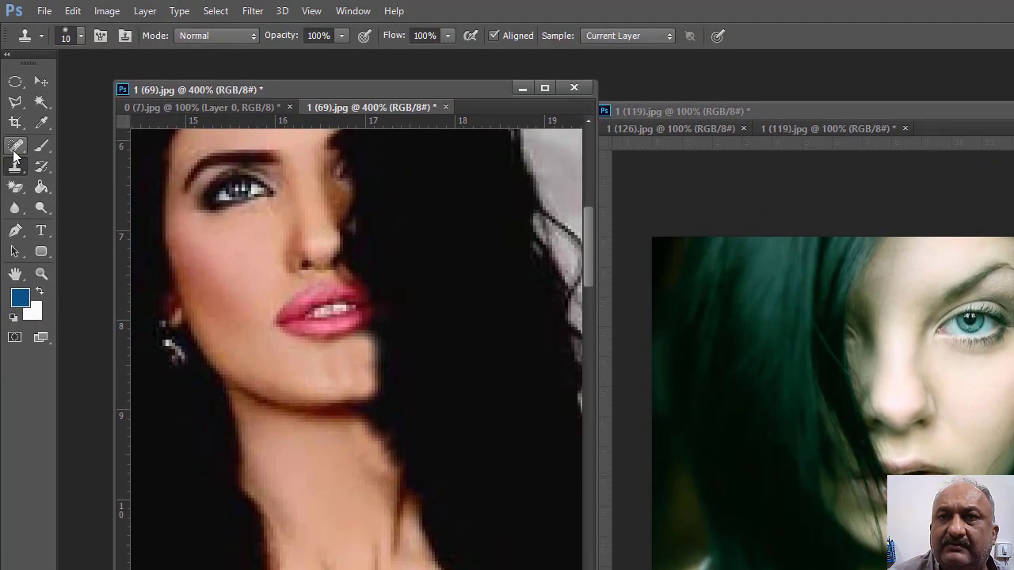
Remove the remaining hair strands and dark marks along the hair-side edge of the neck with the Spot Healing Brush.
left_click_drag(13, 153, 36, 150)
left_click(60, 143)
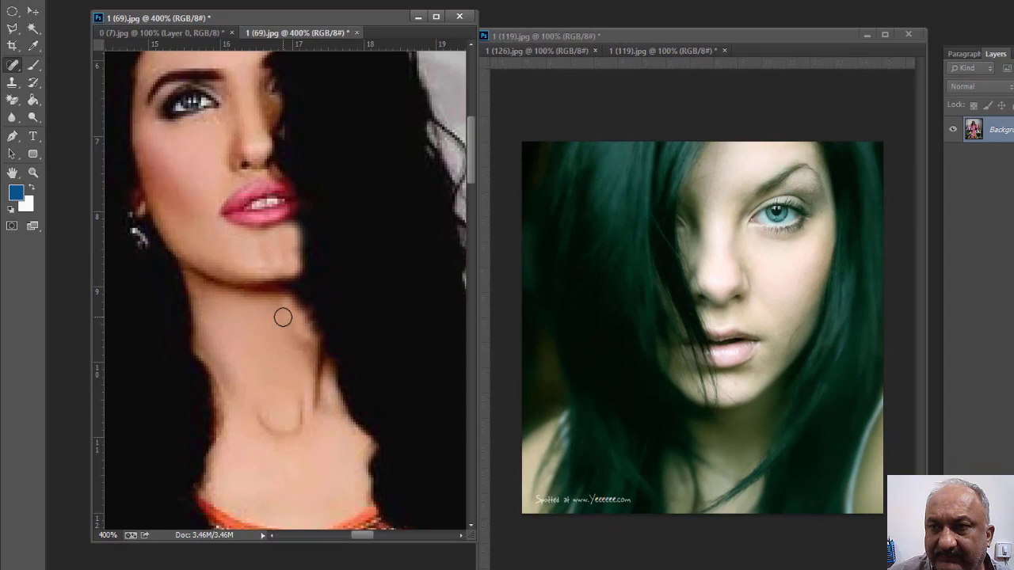
left_click_drag(349, 443, 380, 472)
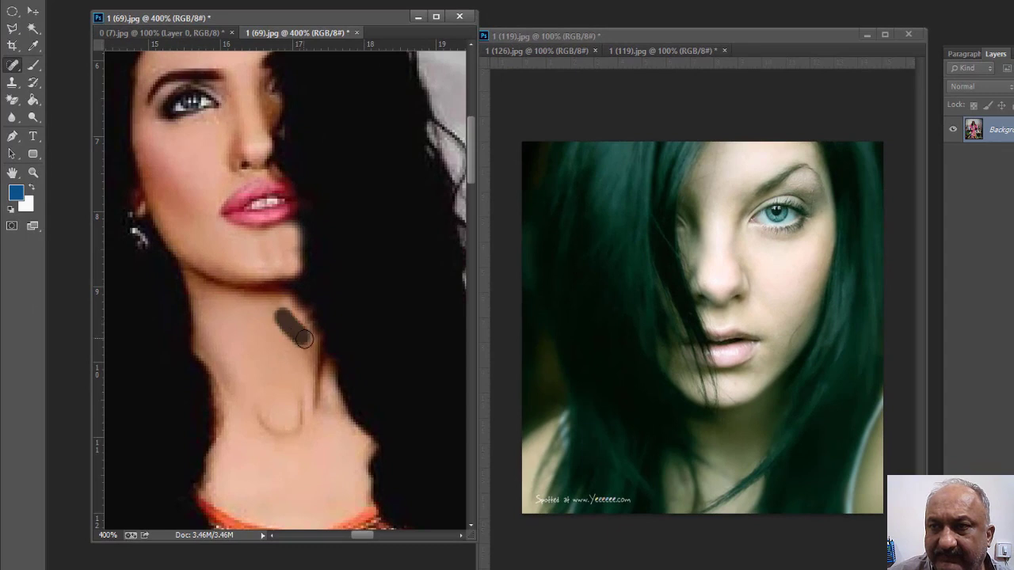
left_click_drag(303, 338, 304, 375)
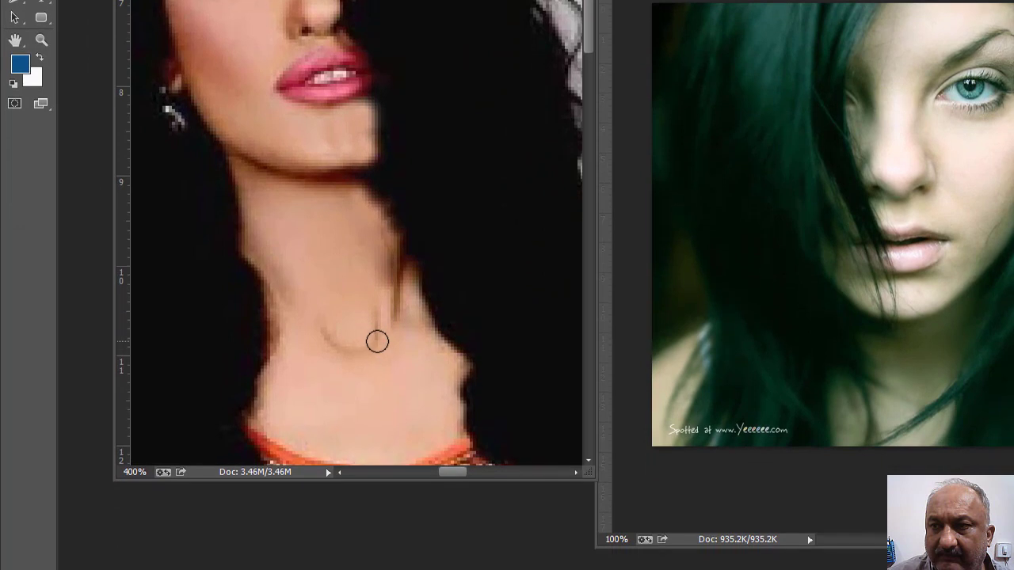
left_click_drag(396, 405, 397, 385)
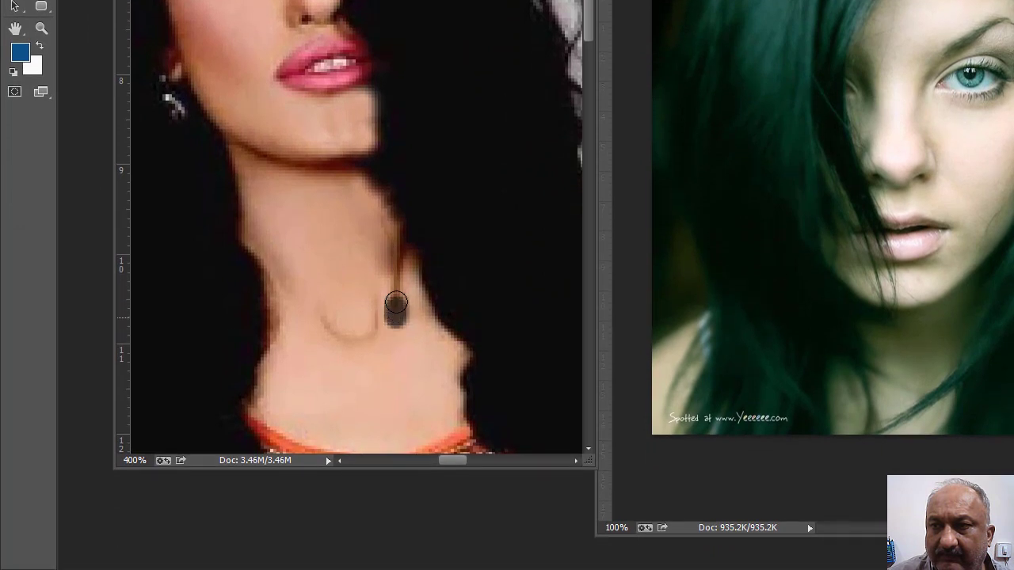
left_click_drag(396, 303, 392, 262)
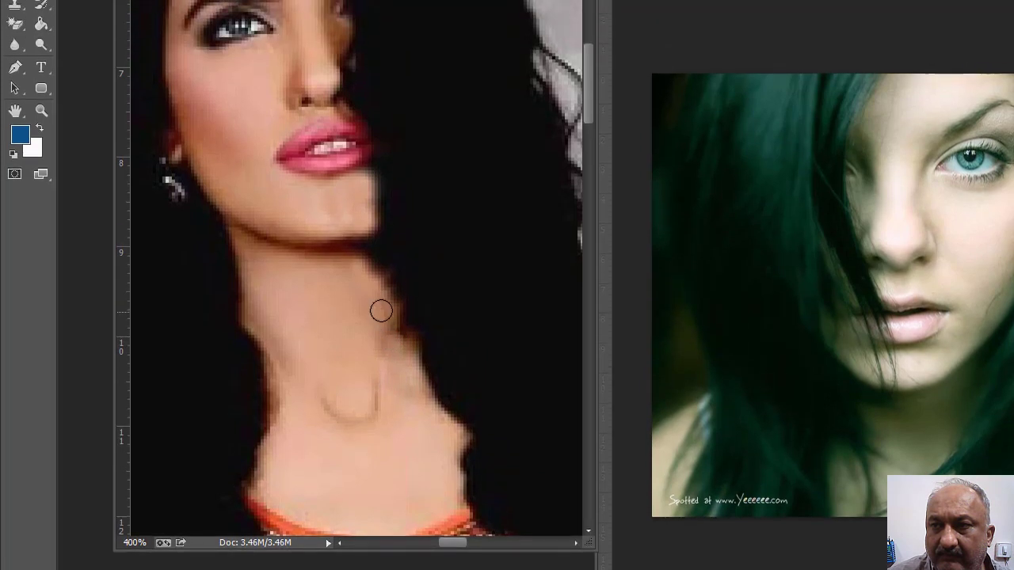
left_click_drag(379, 225, 389, 244)
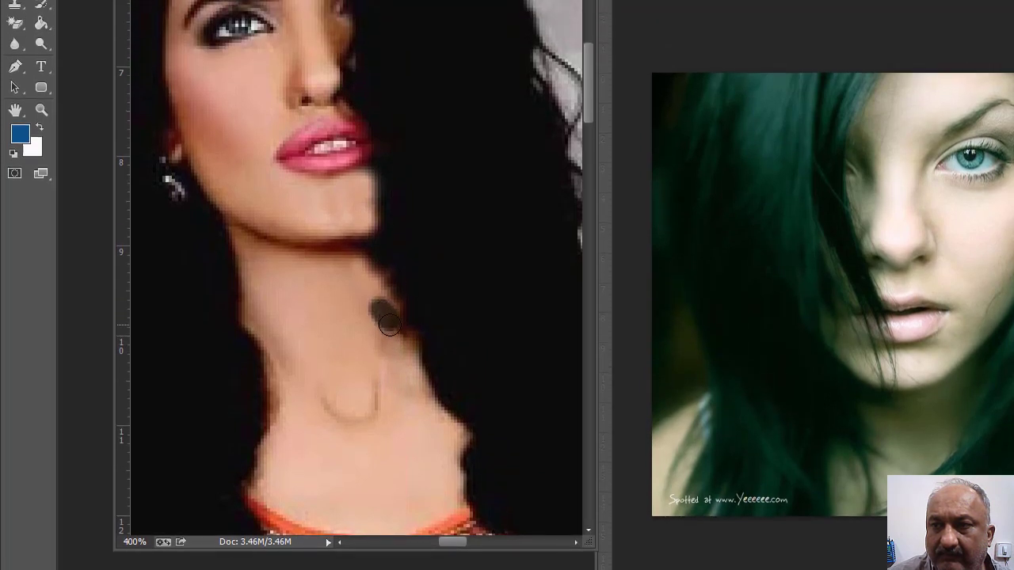
mouse_move(389, 325)
left_mouse_down()
mouse_move(367, 330)
mouse_move(376, 344)
left_mouse_up()
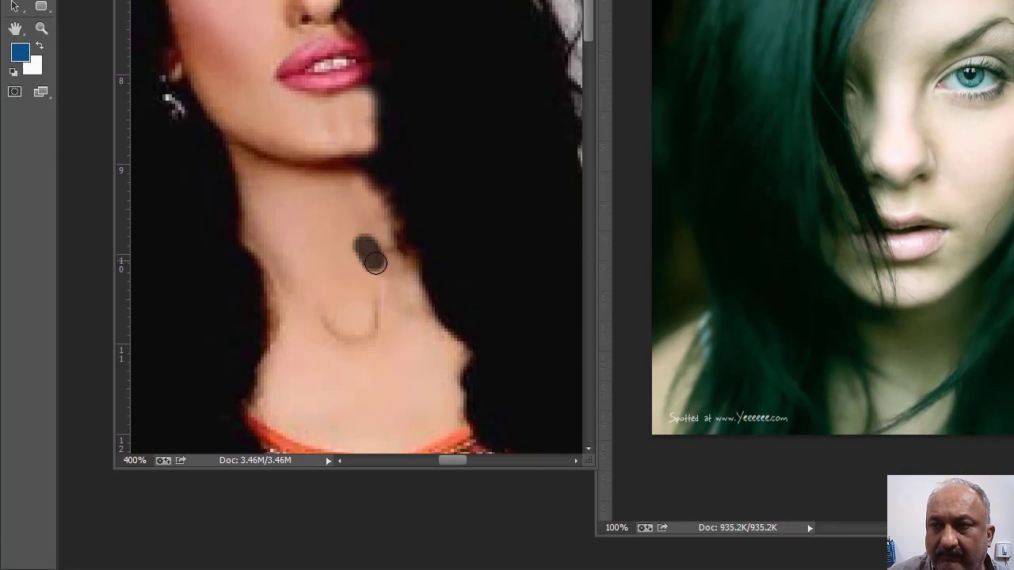
mouse_move(375, 263)
left_mouse_down()
mouse_move(381, 256)
mouse_move(382, 312)
mouse_move(394, 312)
mouse_move(372, 290)
left_mouse_up()
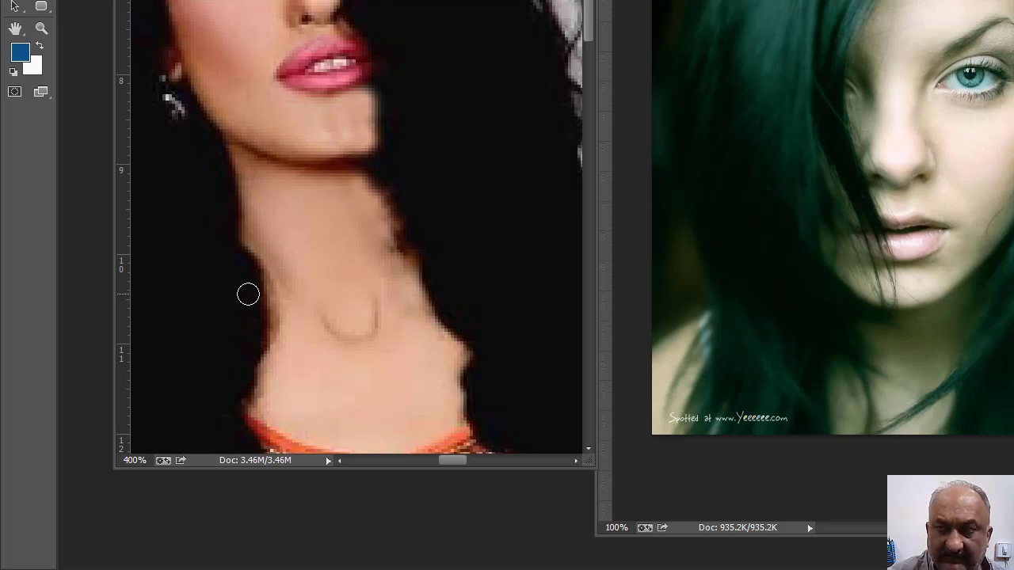
Select the uncovered half of the face with the Polygonal Lasso, from mid-forehead through nose and lips to the neck, including adjoining hair.
key("ctrl+minus")
key("ctrl+minus")
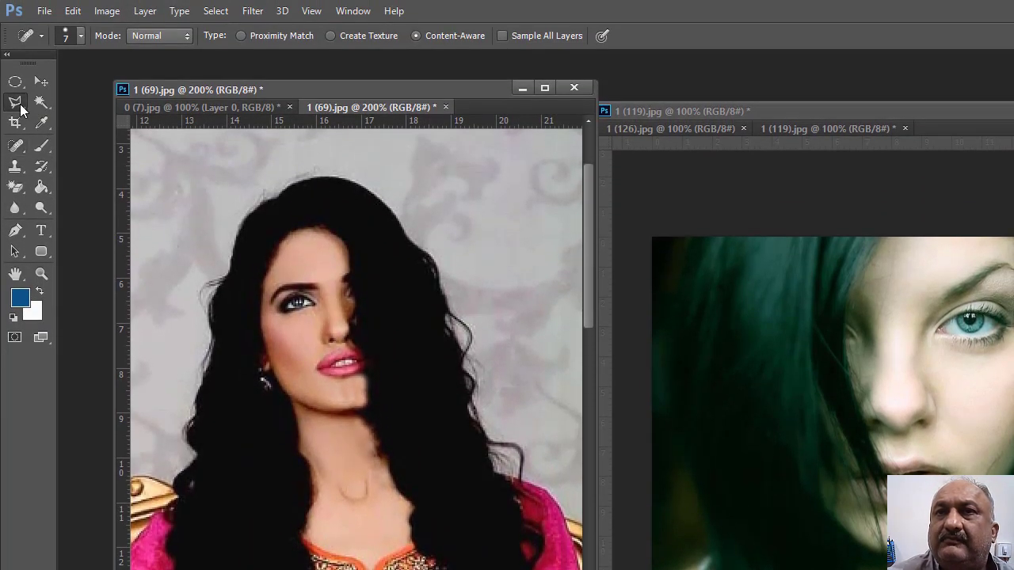
left_click(20, 104)
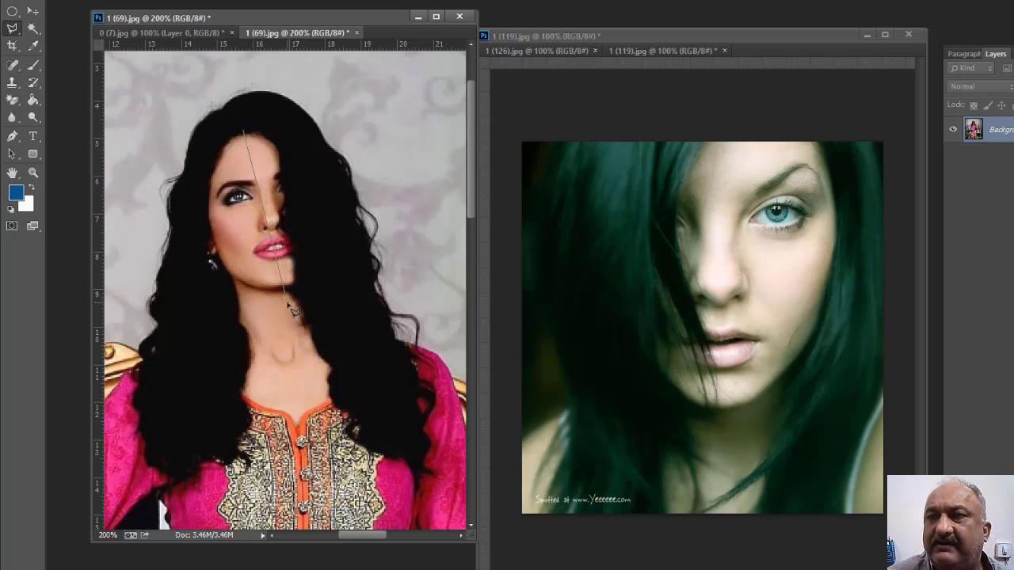
key("Escape")
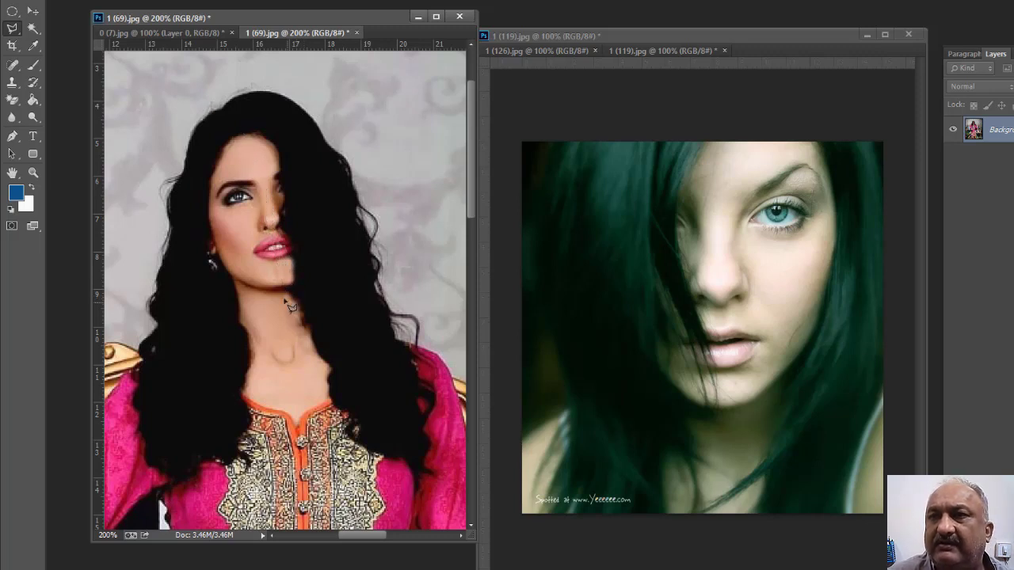
left_click(250, 132)
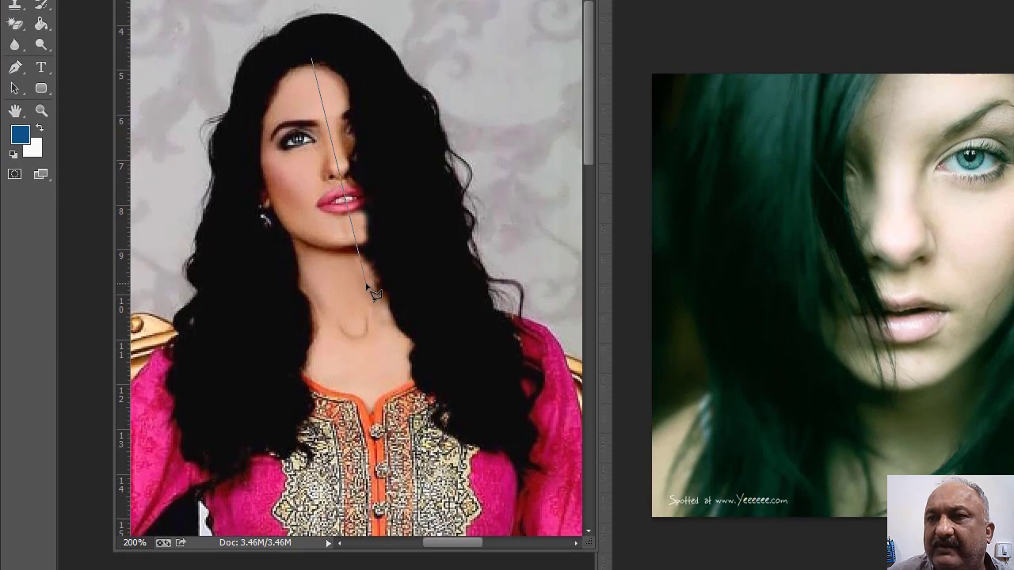
left_click(366, 284)
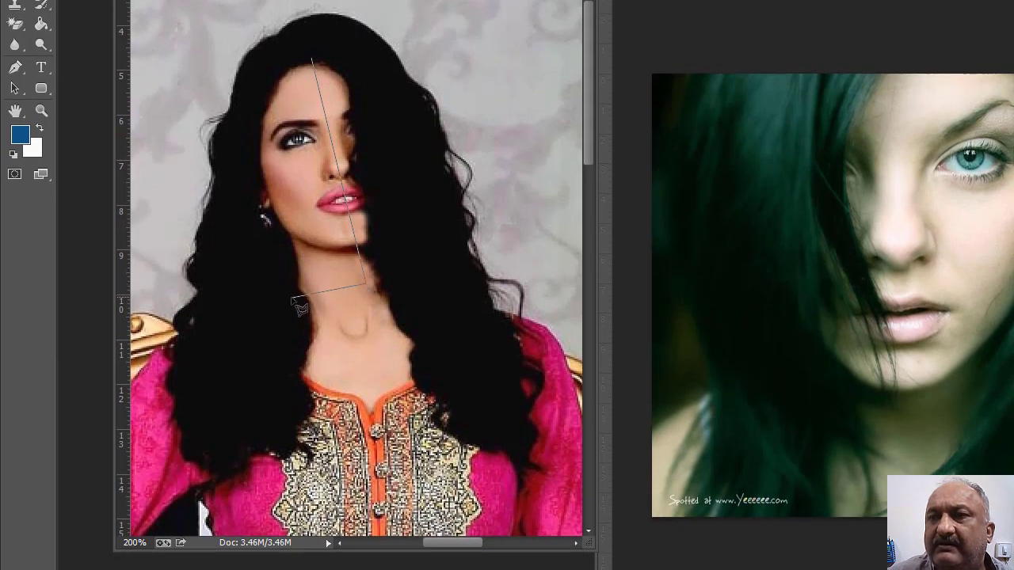
left_click(258, 295)
left_click(231, 198)
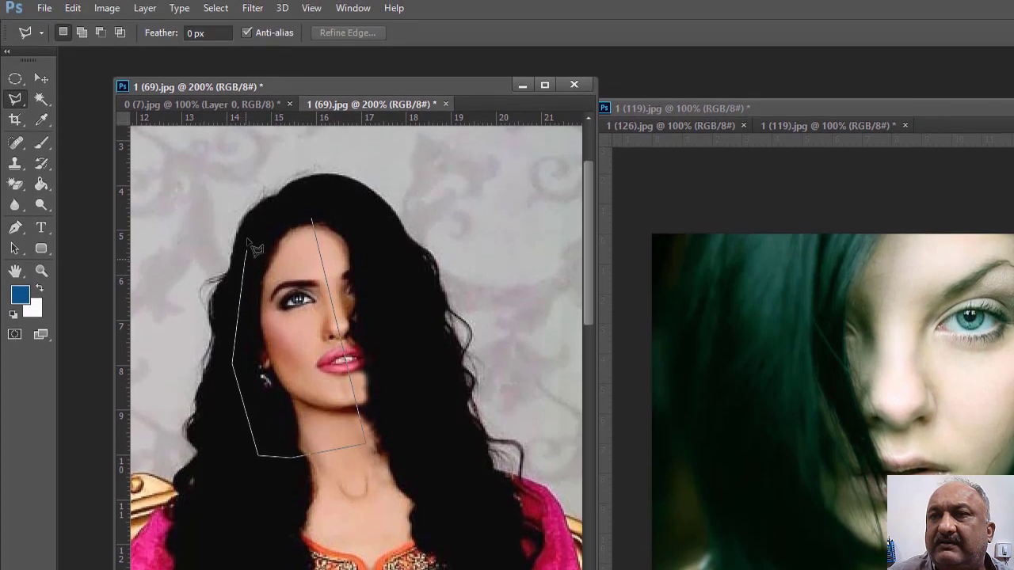
left_click(257, 229)
left_click(277, 206)
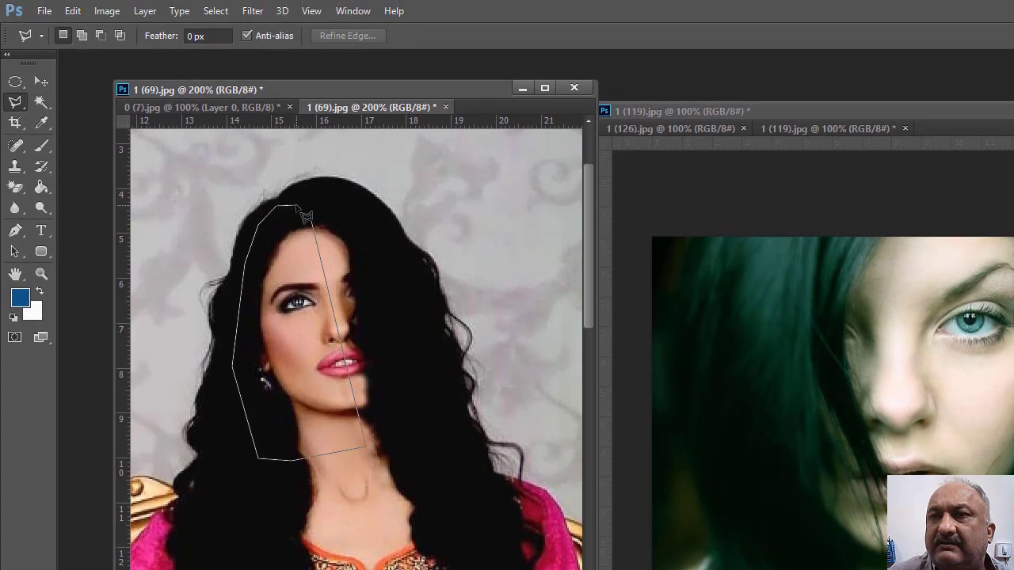
left_click(298, 206)
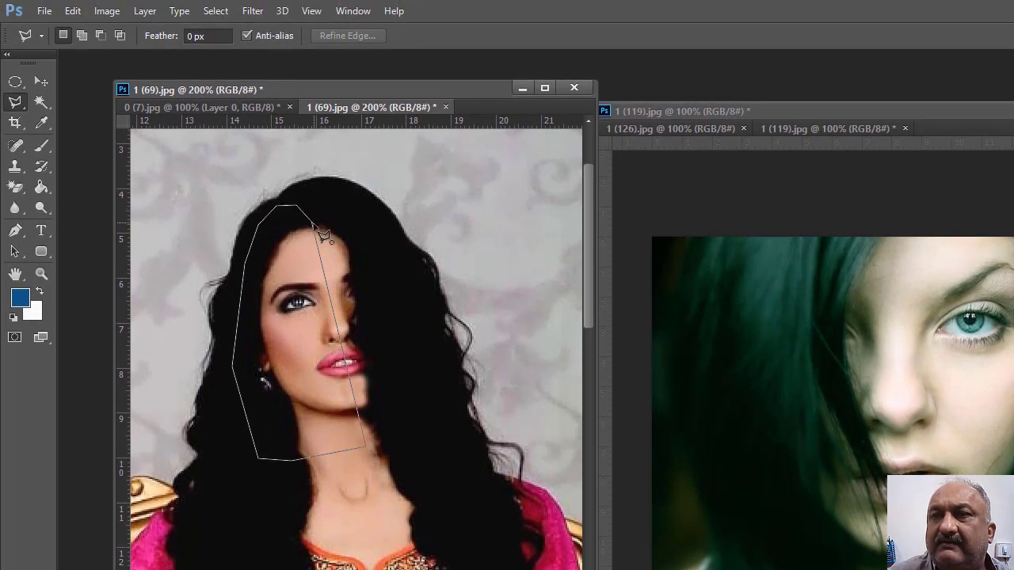
double_click(316, 228)
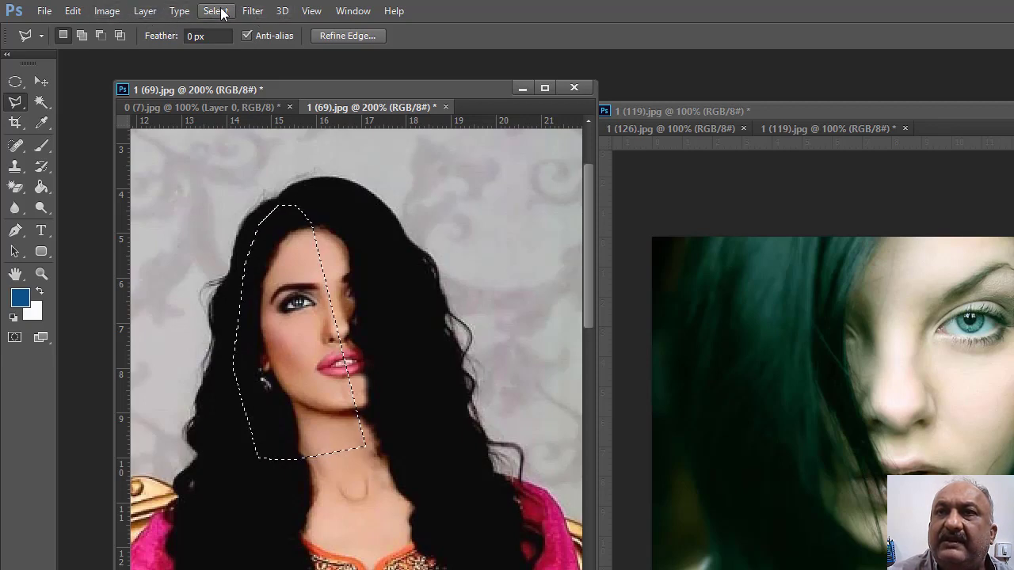
Feather the half-face selection with a radius of 4 pixels.
left_click(218, 11)
mouse_move(356, 252)
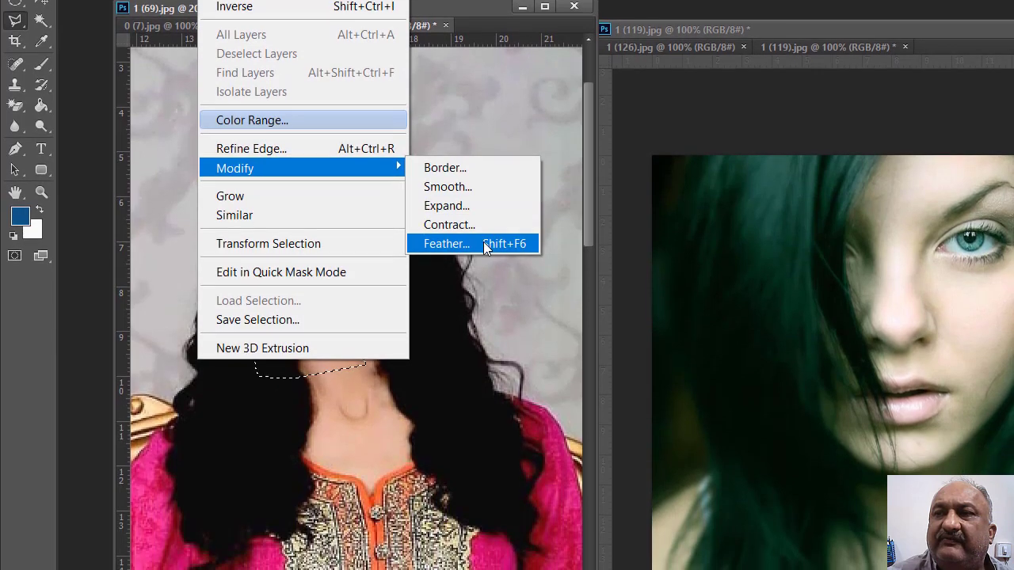
left_click(485, 265)
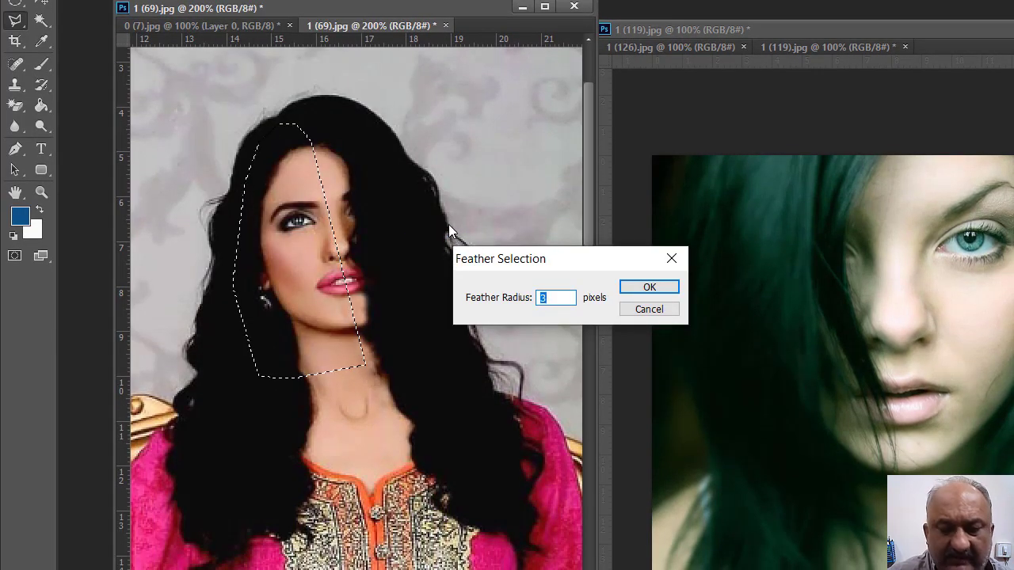
type("4")
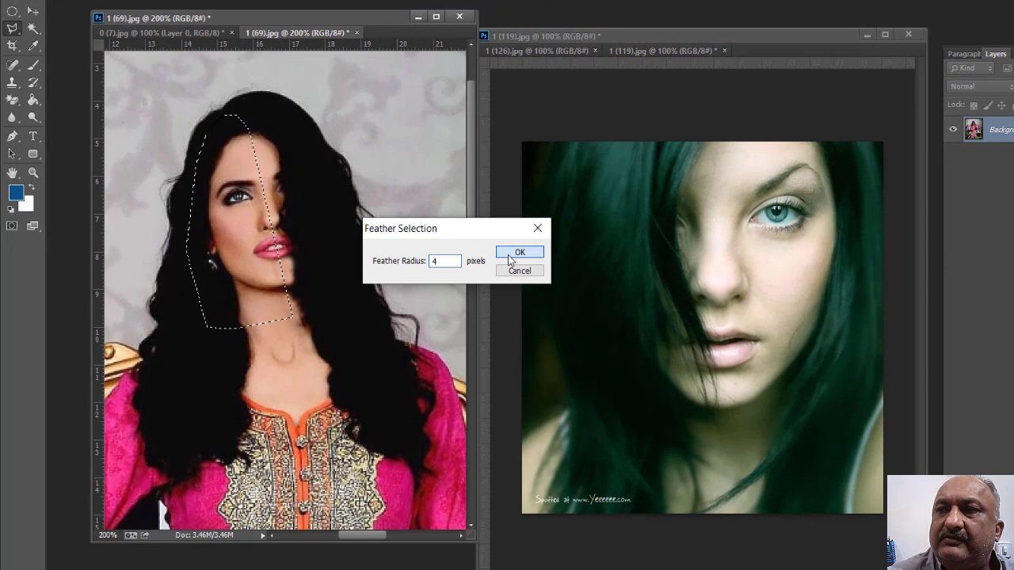
left_click(648, 287)
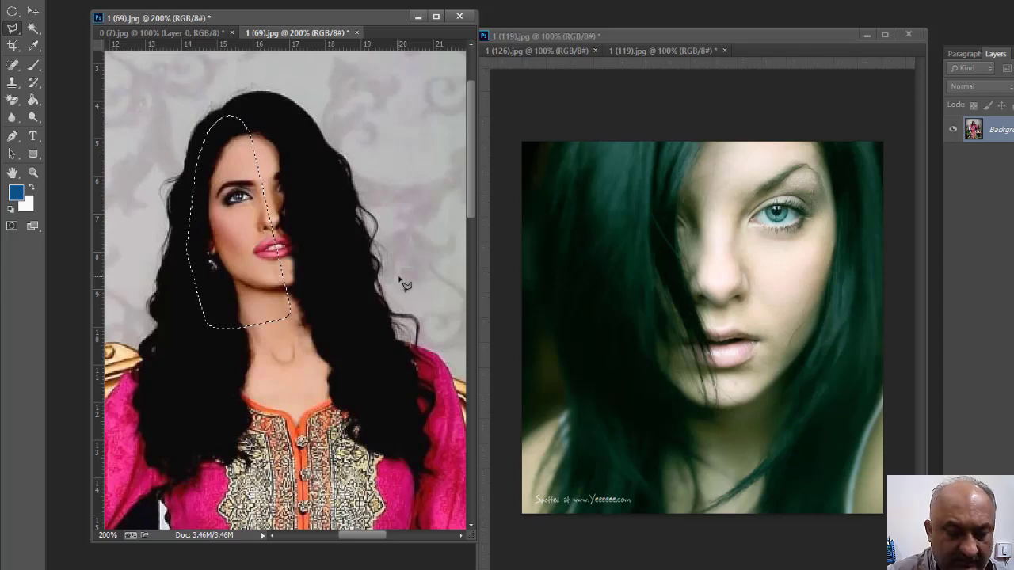
Copy the feathered half-face selection to a new layer and move the copy beside the original face, away from the covering hair.
key("ctrl+j")
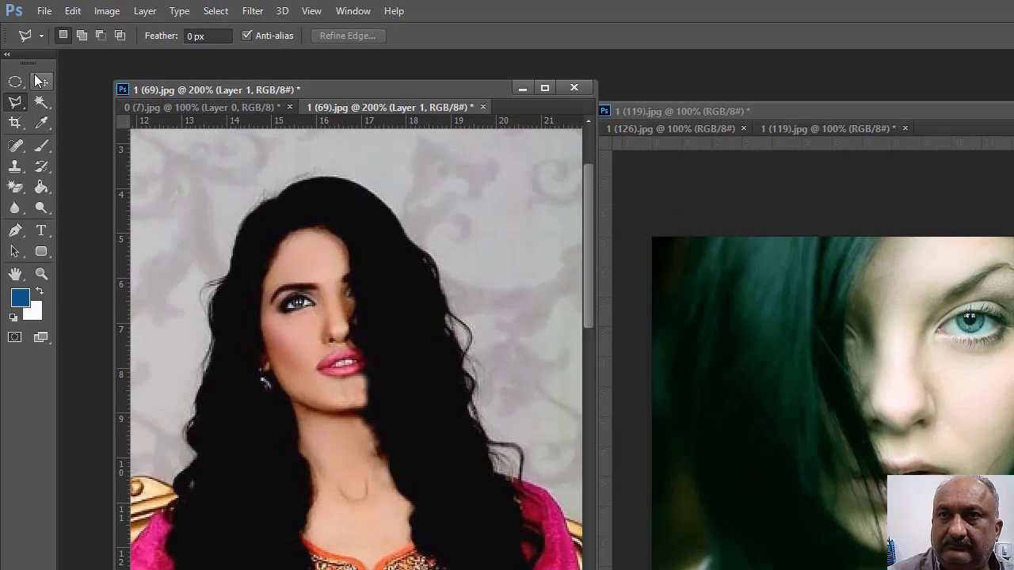
left_click(32, 11)
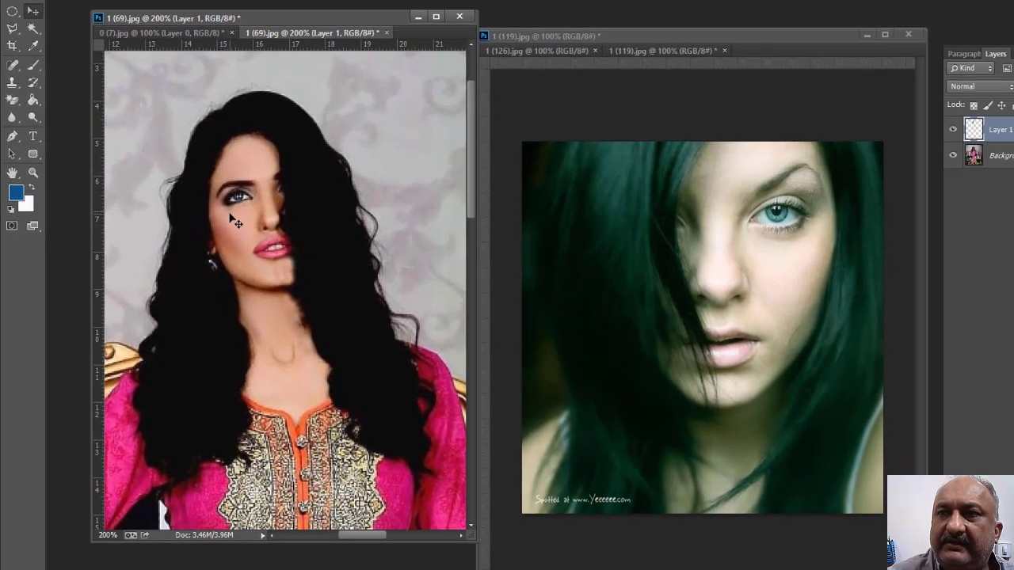
left_click_drag(230, 214, 157, 239)
left_click_drag(158, 231, 157, 231)
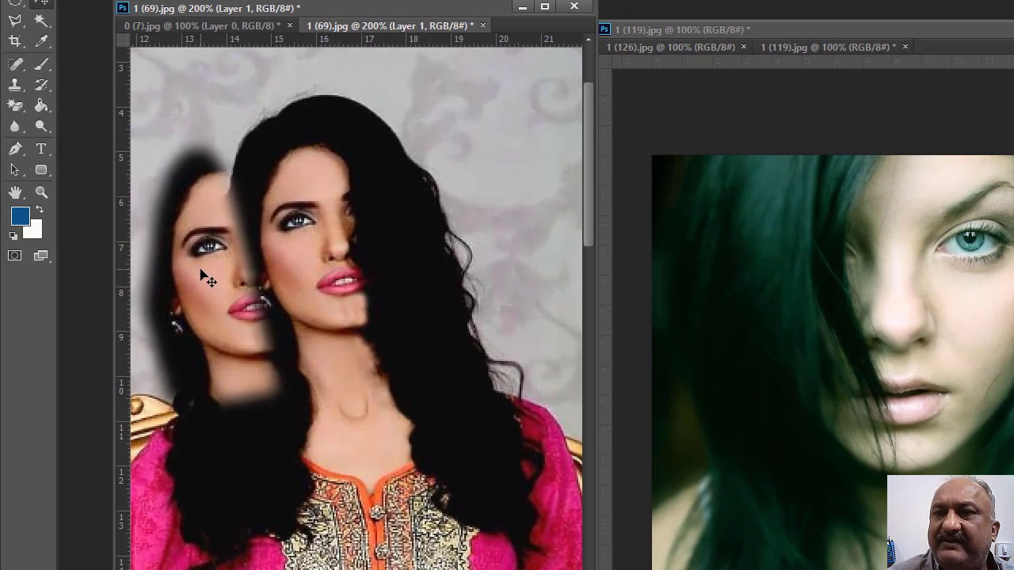
Move the half-face copy over the original face and flip it horizontally.
left_click_drag(207, 279, 269, 268)
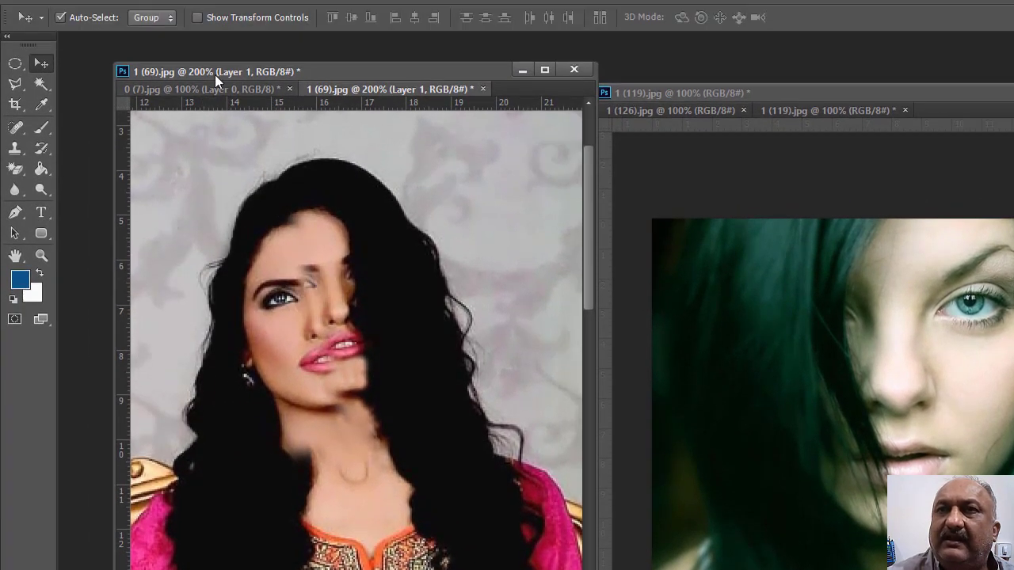
left_click(82, 11)
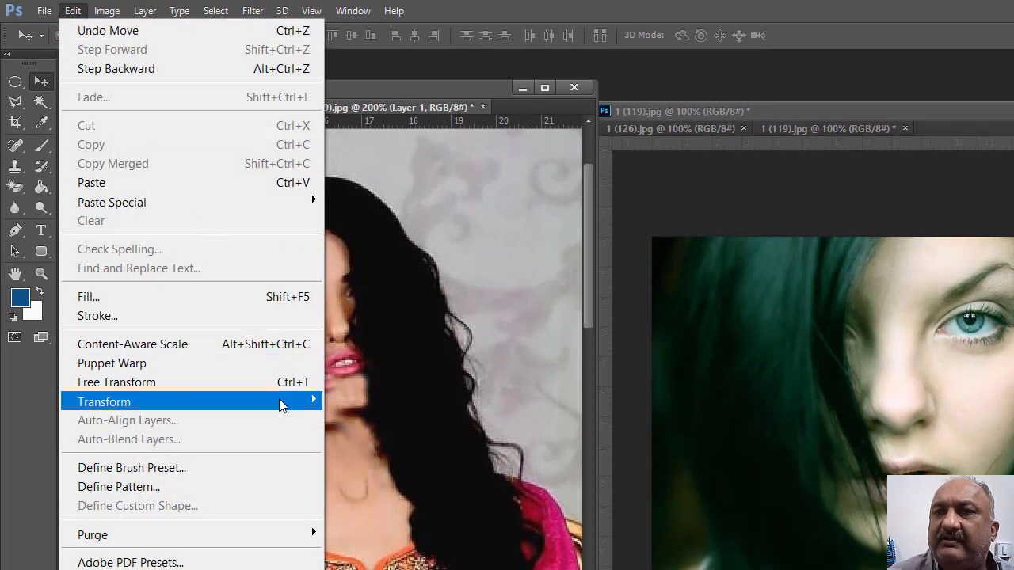
mouse_move(283, 403)
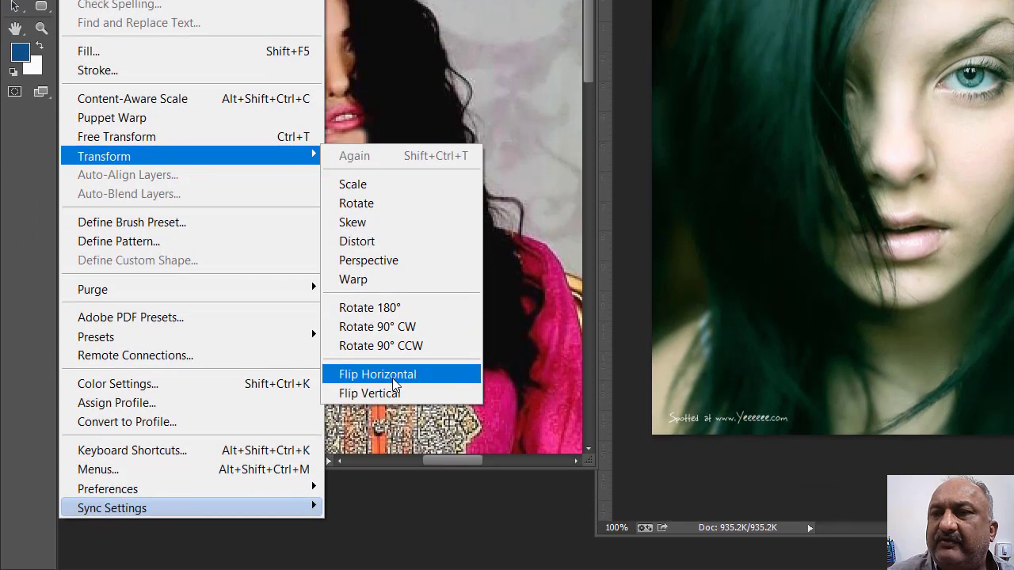
left_click(390, 375)
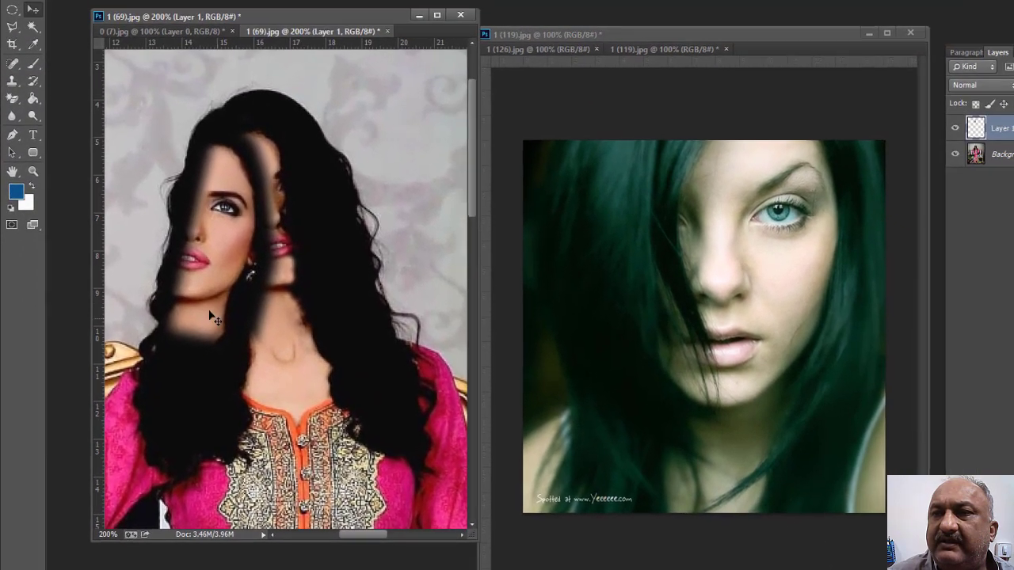
Place the flipped half over the hair-covered side and rotate it counterclockwise so the eyes, nose and lips line up with the visible half.
left_click_drag(191, 279, 252, 286)
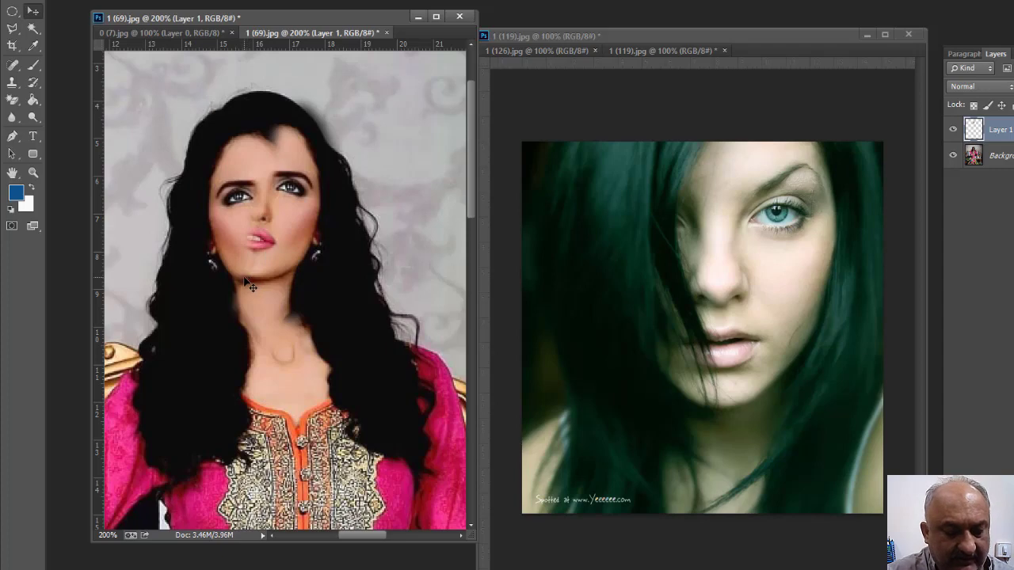
key("ctrl+t")
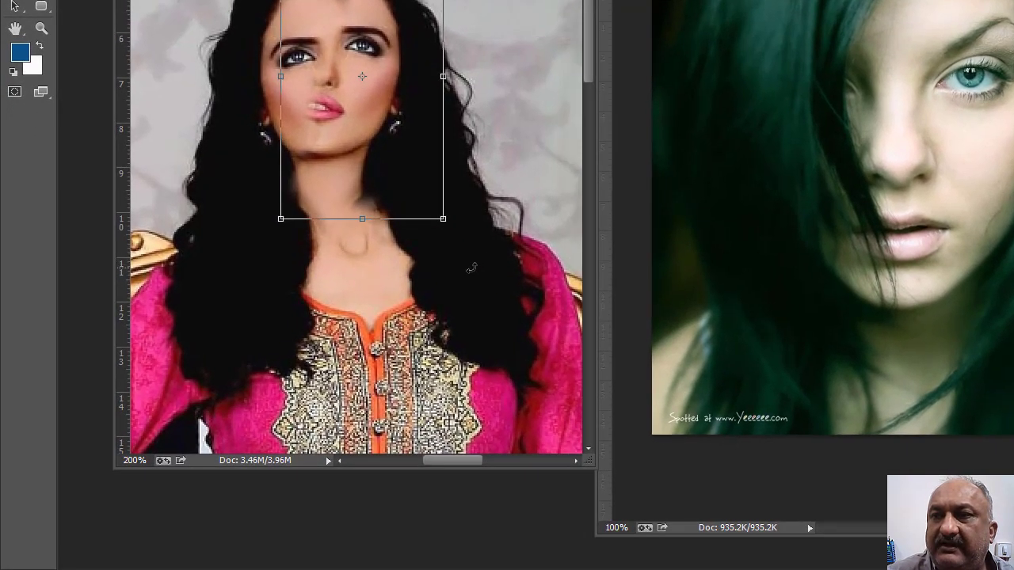
left_click_drag(469, 273, 526, 230)
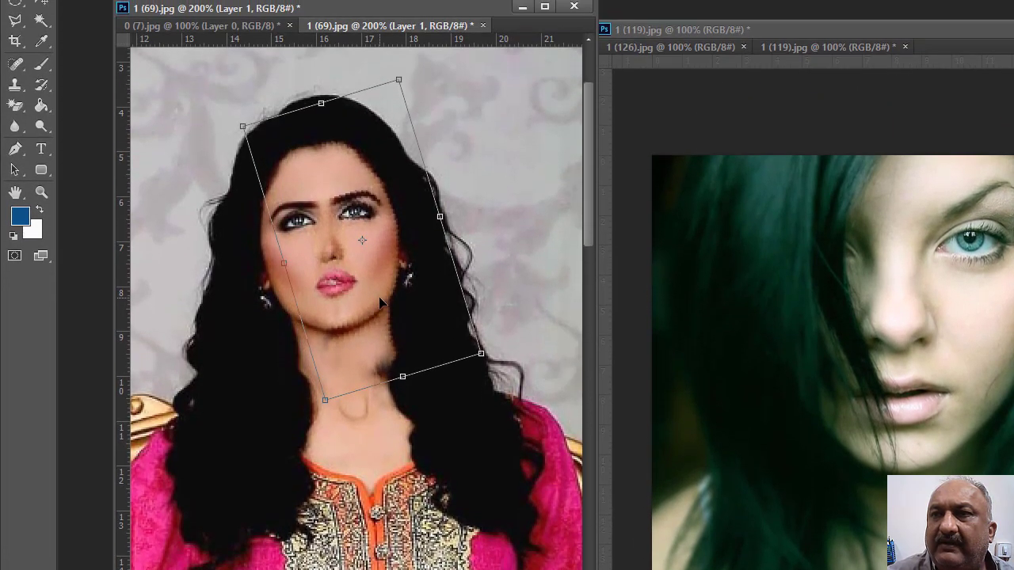
mouse_move(381, 302)
left_mouse_down()
mouse_move(420, 305)
mouse_move(381, 302)
mouse_move(394, 300)
left_mouse_up()
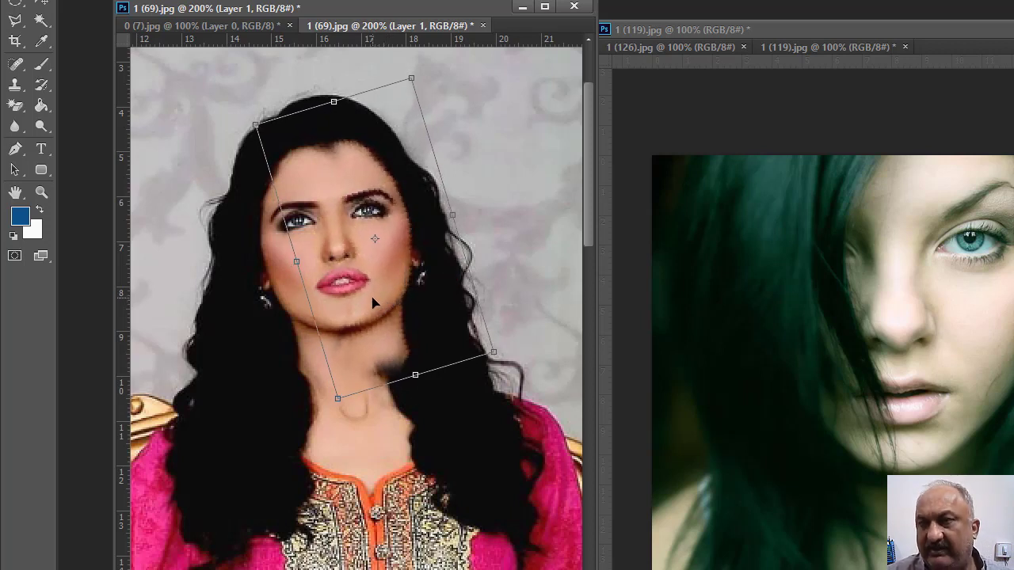
key("Return")
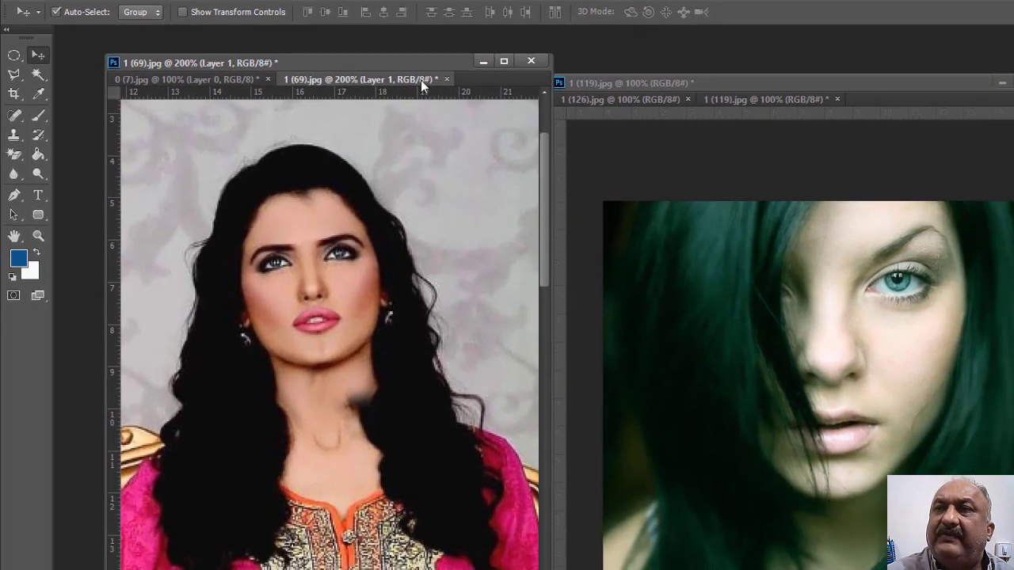
Detach 1 (69).jpg into its own floating window, move it aside, and reposition the 0 (7).jpg portrait window it uncovers.
left_click_drag(452, 25, 443, 98)
left_click_drag(355, 94, 351, 103)
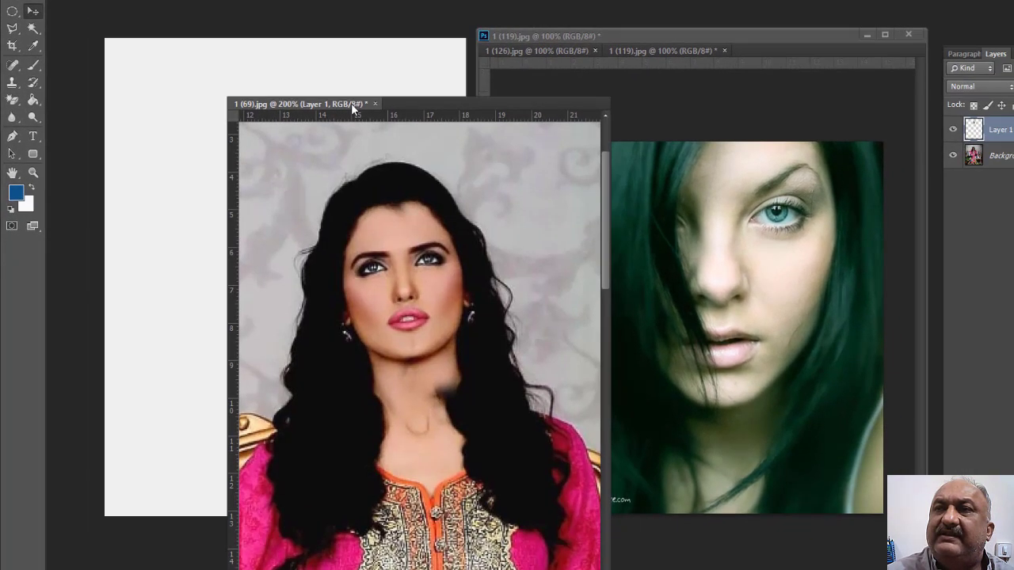
left_click_drag(441, 84, 64, 304)
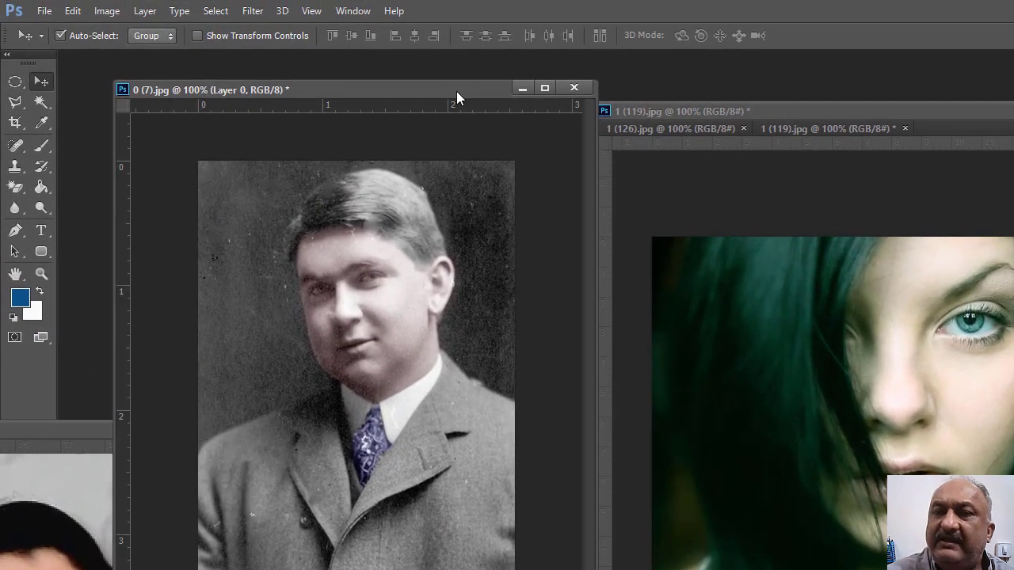
left_click(386, 19)
left_click_drag(407, 110, 416, 147)
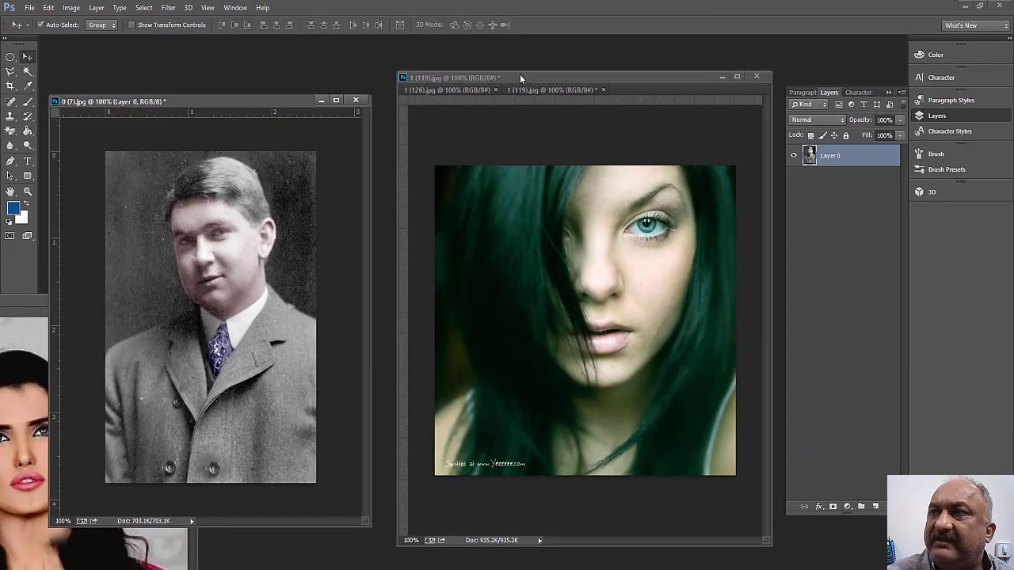
Compare the rebuilt face in 1 (126).jpg with the hair-covered original in 1 (119).jpg.
left_click_drag(602, 86, 437, 87)
left_click(313, 88)
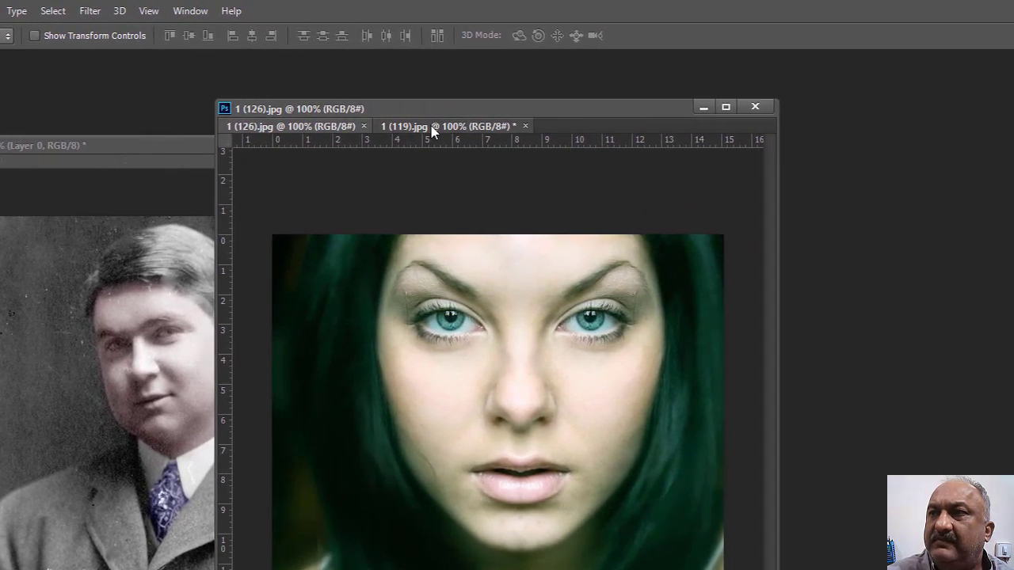
left_click(433, 129)
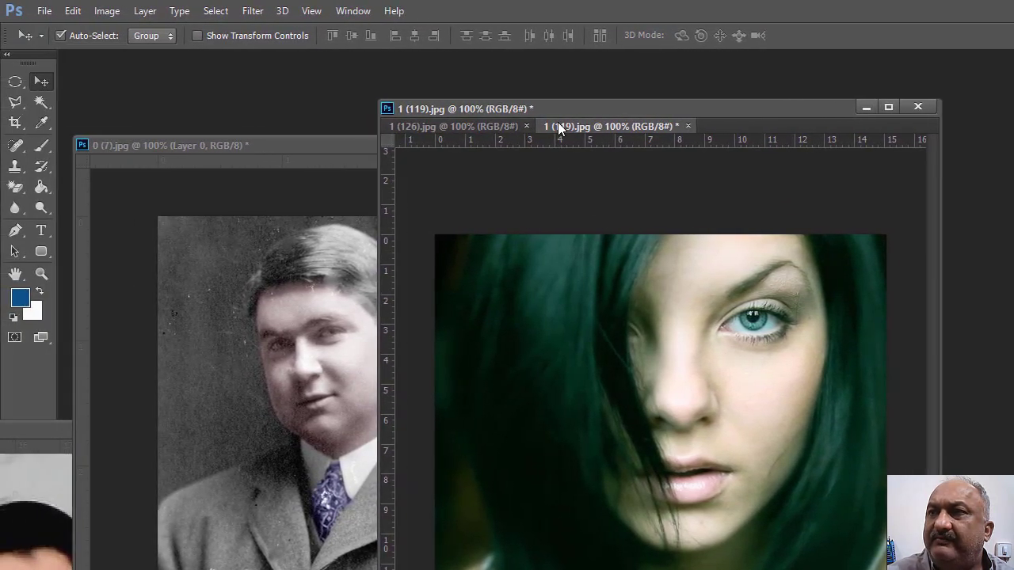
Detach 1 (119).jpg into its own window and set it beside 1 (126).jpg for a before-and-after view.
left_click_drag(603, 126, 622, 176)
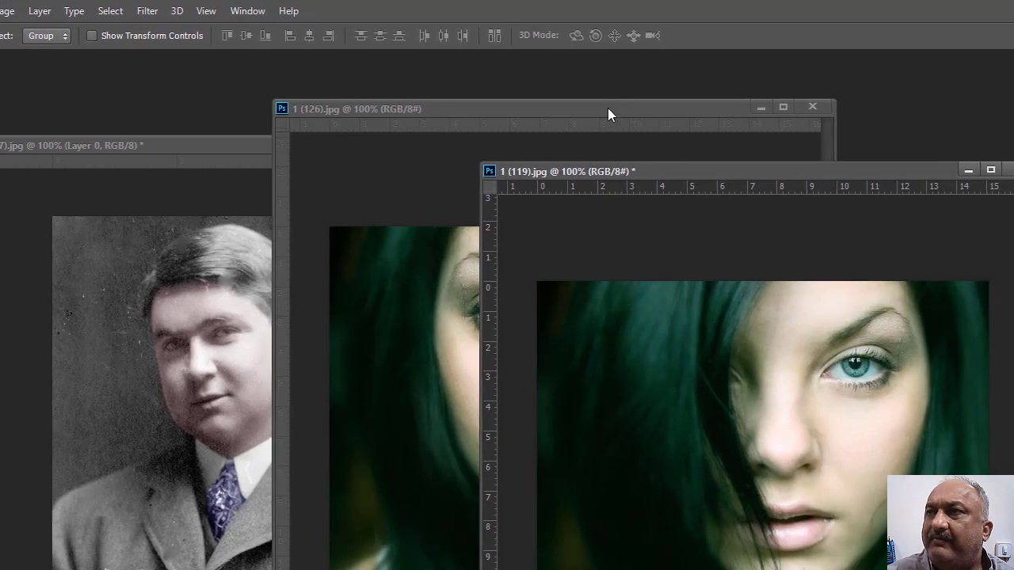
left_click(713, 111)
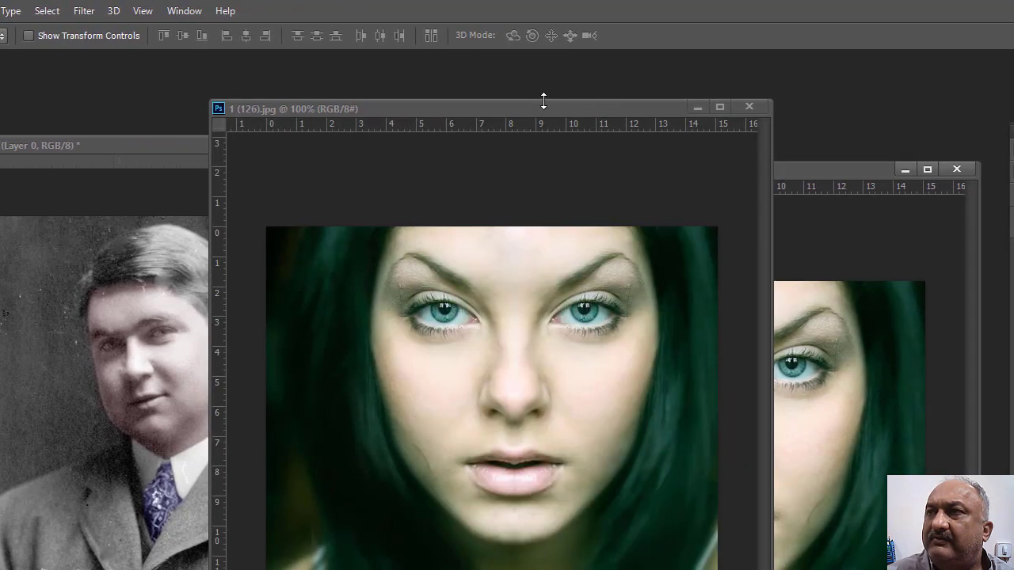
left_click_drag(545, 117, 341, 113)
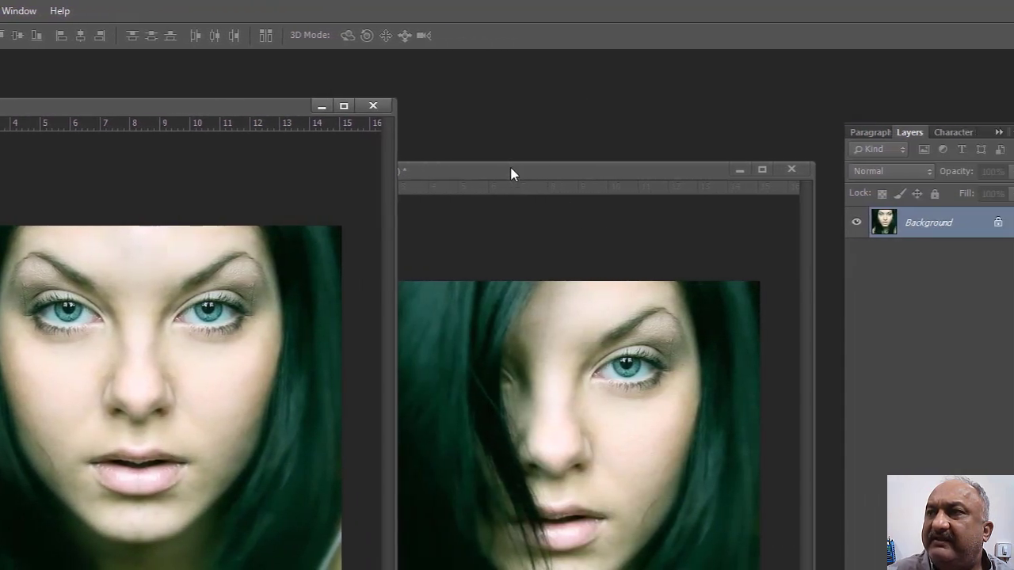
left_click(675, 174)
left_click_drag(507, 170, 321, 110)
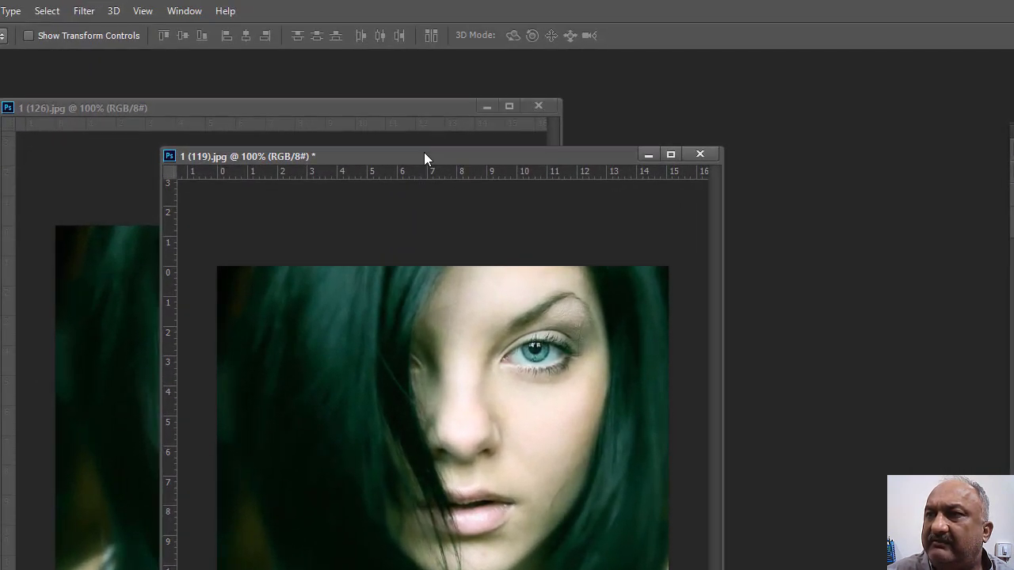
left_click_drag(424, 156, 750, 148)
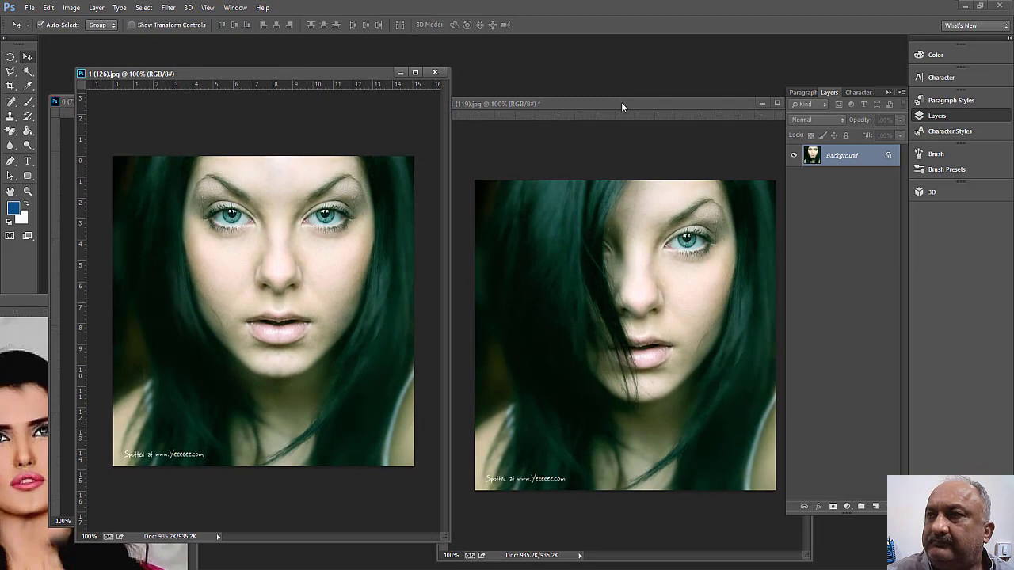
Shift the 1 (119).jpg and 1 (126).jpg windows closer together so that they overlap.
left_click_drag(621, 103, 501, 99)
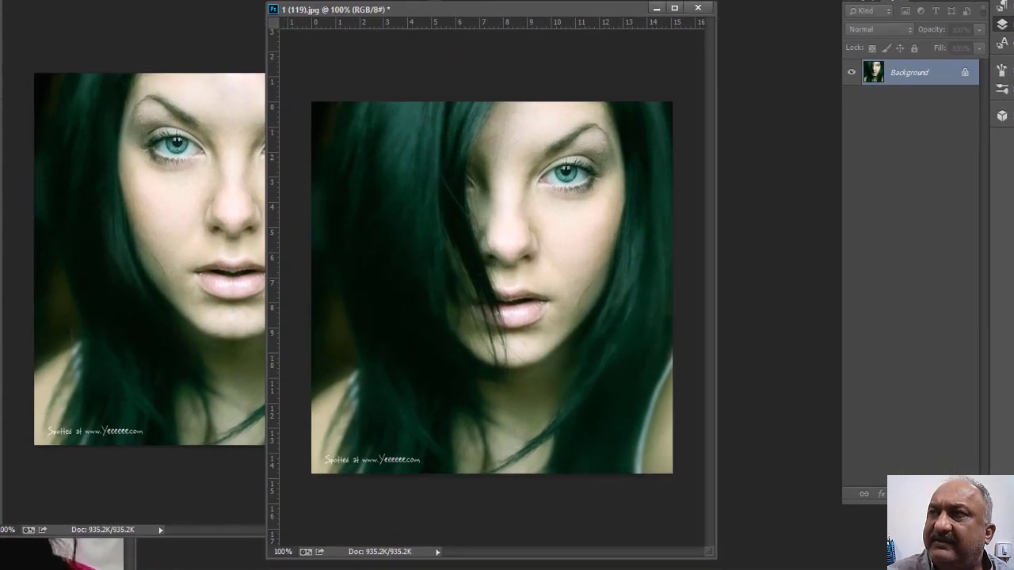
left_click_drag(486, 11, 519, 0)
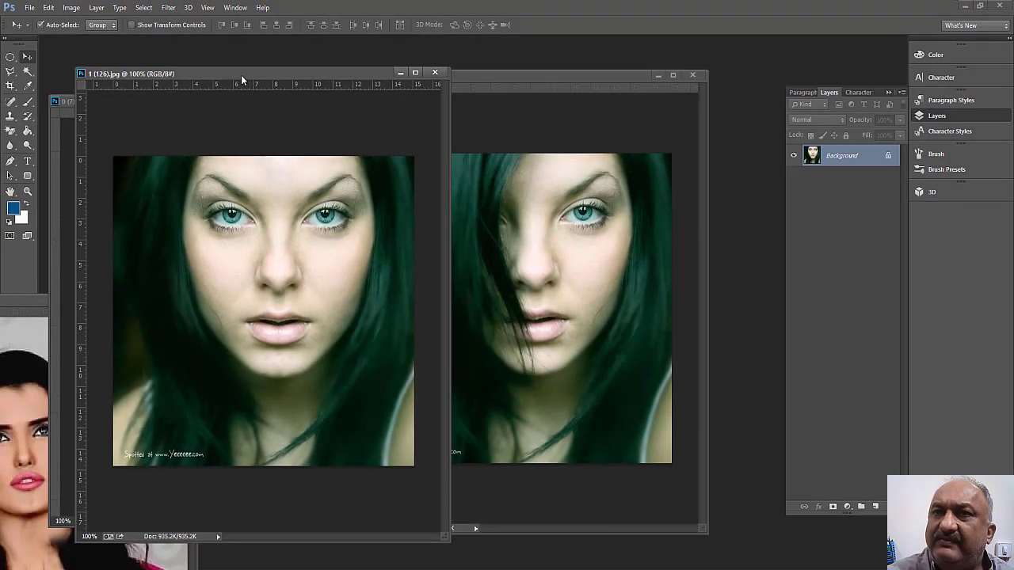
left_click_drag(241, 74, 325, 75)
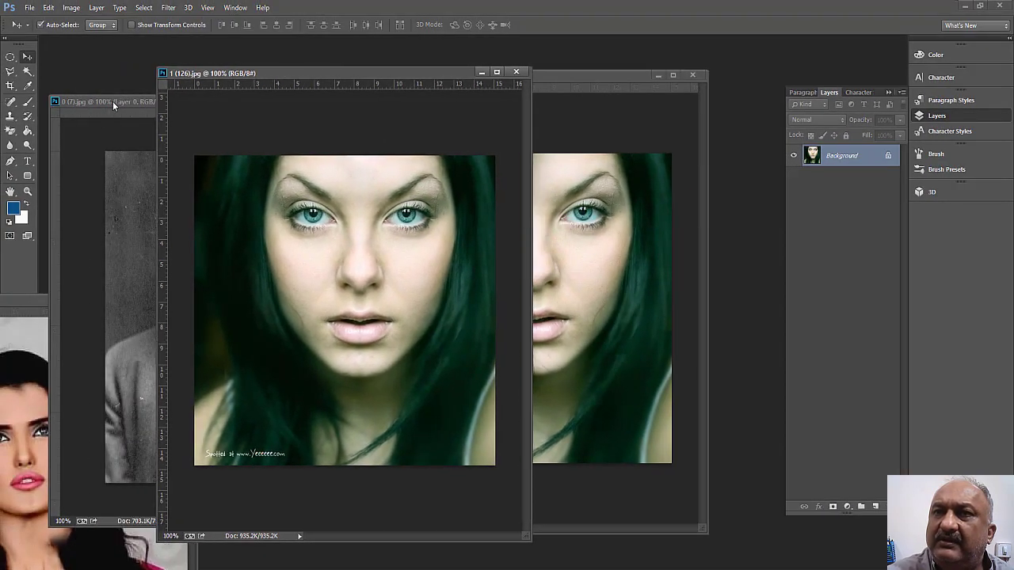
Bring the 0 (7).jpg and 1 (69).jpg windows forward and arrange them in front of the 1 (126).jpg and 1 (119).jpg windows.
left_click(112, 100)
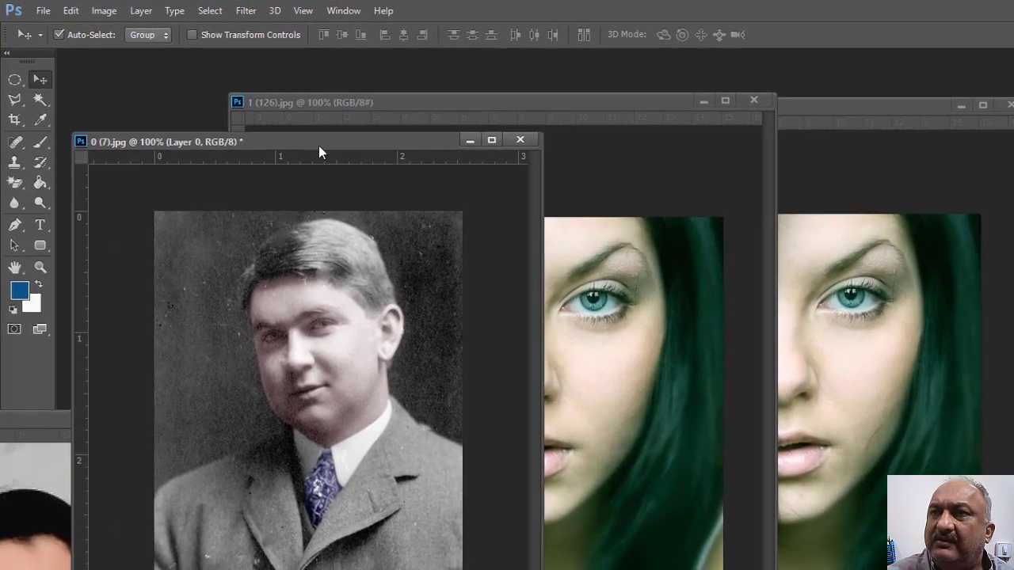
left_click_drag(269, 125, 537, 137)
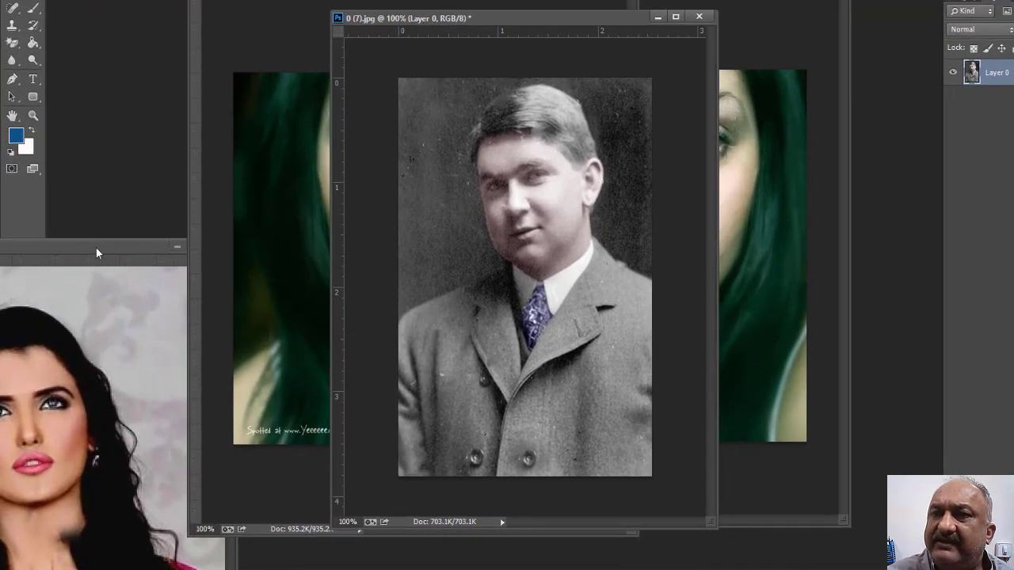
left_click(75, 297)
left_click_drag(115, 247, 352, 109)
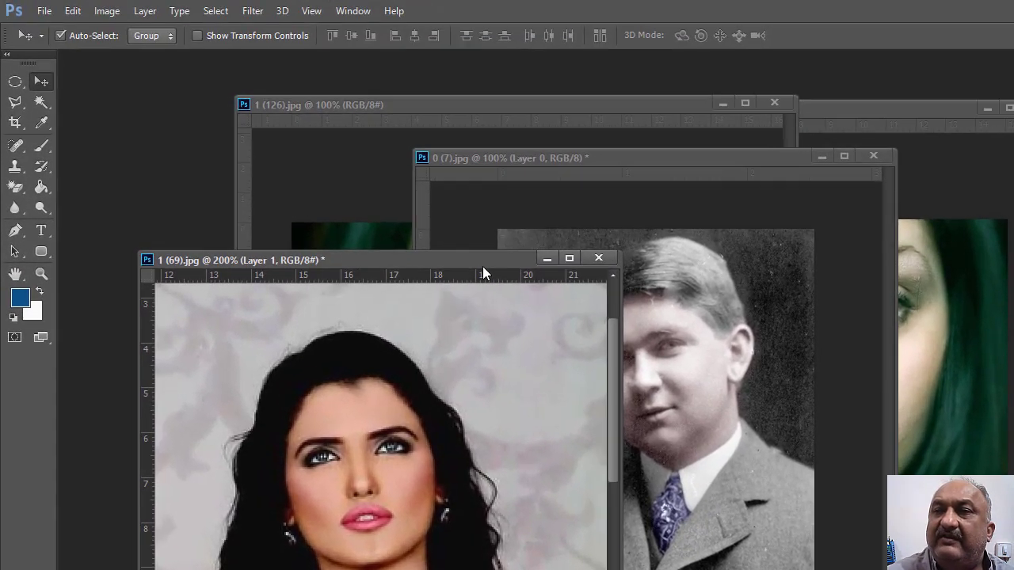
left_click_drag(481, 261, 478, 226)
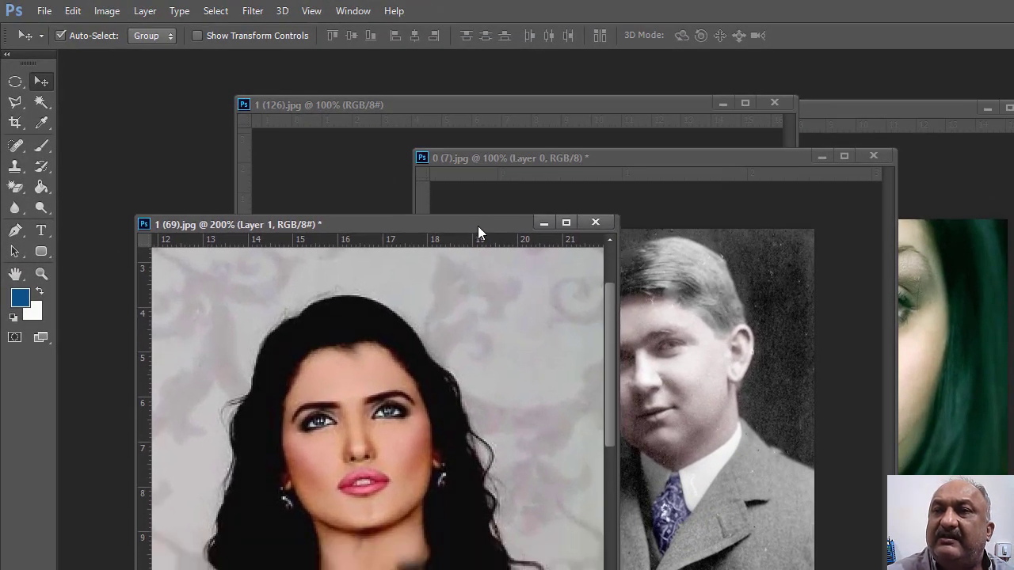